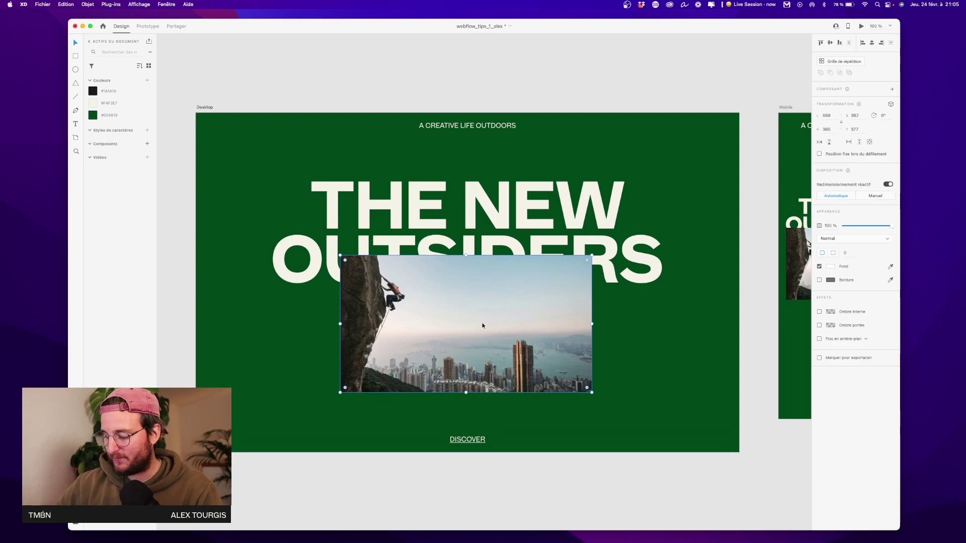
Examine the climber photo in the Desktop hero and the grid of photos placed beside the artboards.
scroll(607, 275, down, 1)
scroll(607, 276, left, 1)
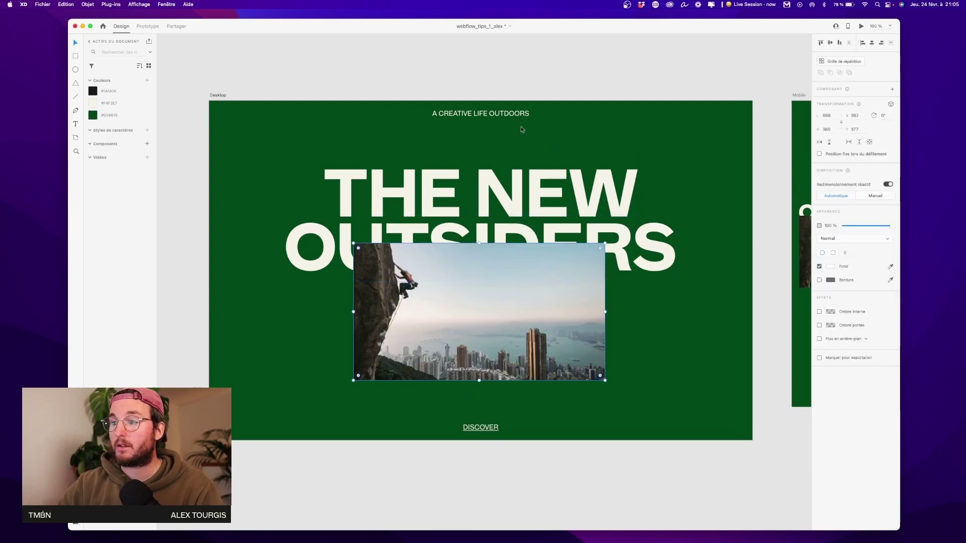
click(253, 144)
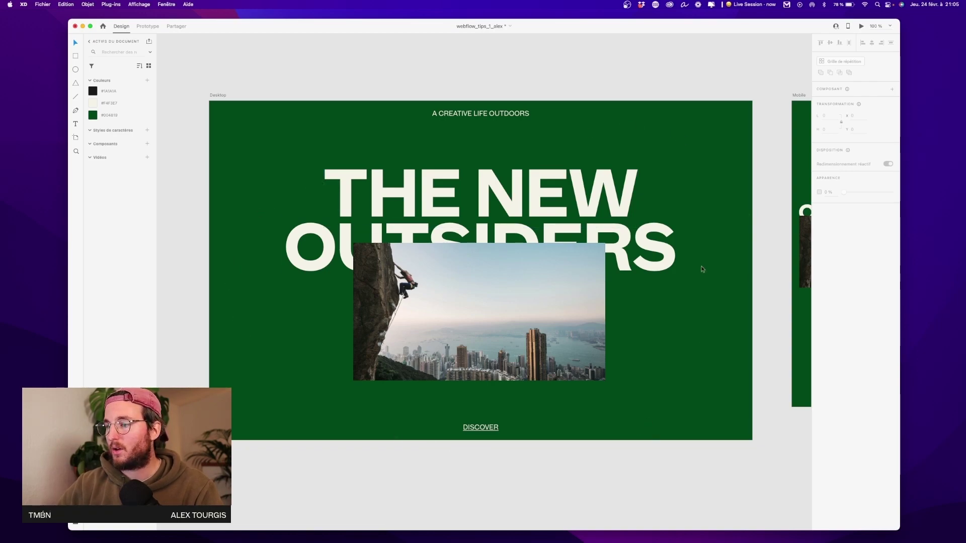
click(456, 301)
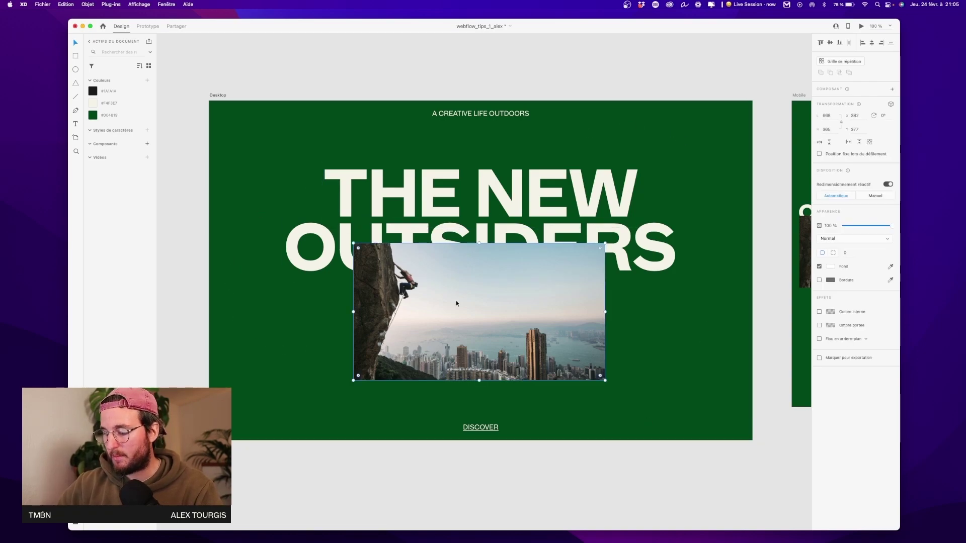
key(super+minus)
drag(447, 302, 580, 216)
key(super+minus)
drag(464, 298, 500, 258)
drag(441, 308, 599, 179)
key(super+minus)
drag(520, 215, 636, 231)
key(super+plus)
scroll(636, 231, right, 2)
scroll(636, 231, down, 1)
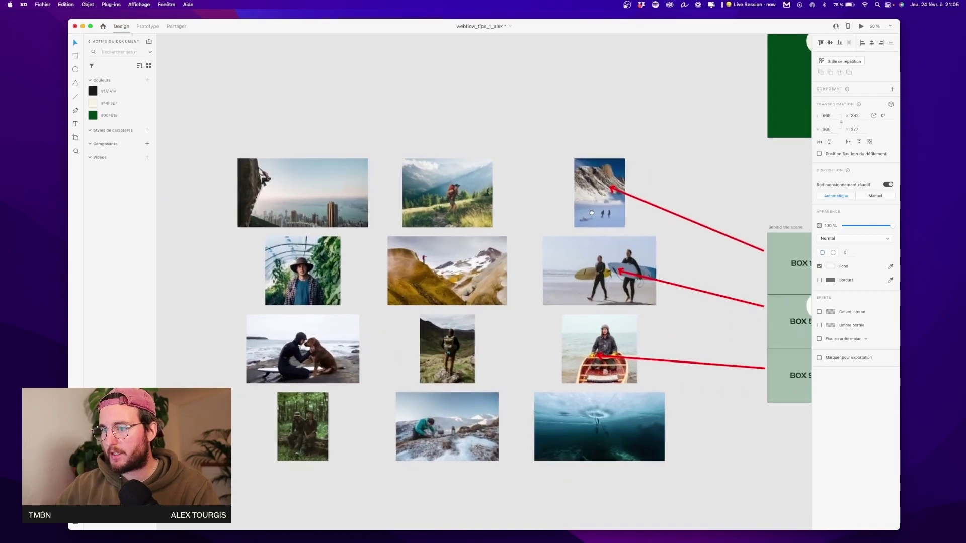
click(277, 189)
drag(201, 173, 669, 460)
click(493, 91)
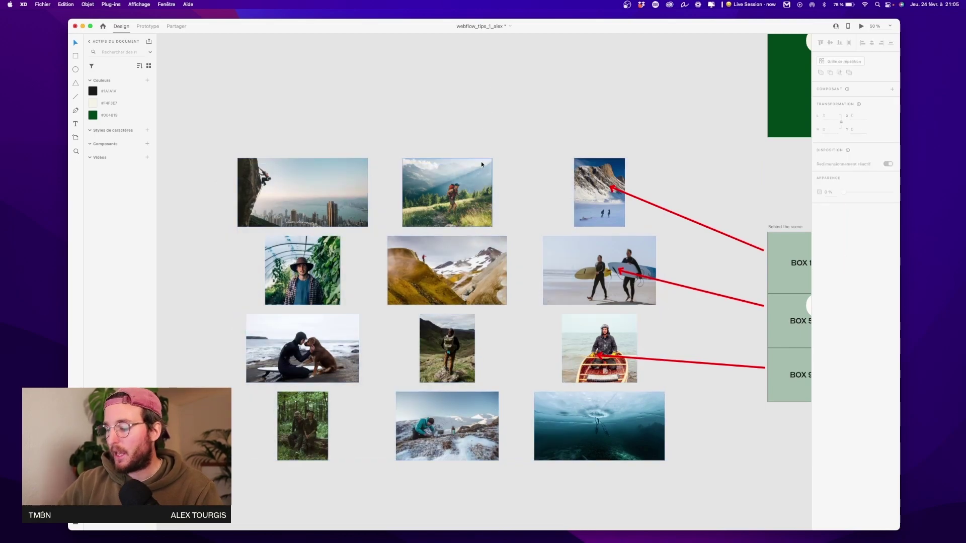
Delete the climber photo from the Desktop artboard.
key(super+minus)
drag(547, 190, 292, 232)
drag(416, 191, 423, 231)
key(super+plus)
key(super+plus)
drag(591, 153, 562, 294)
click(502, 306)
key(Delete)
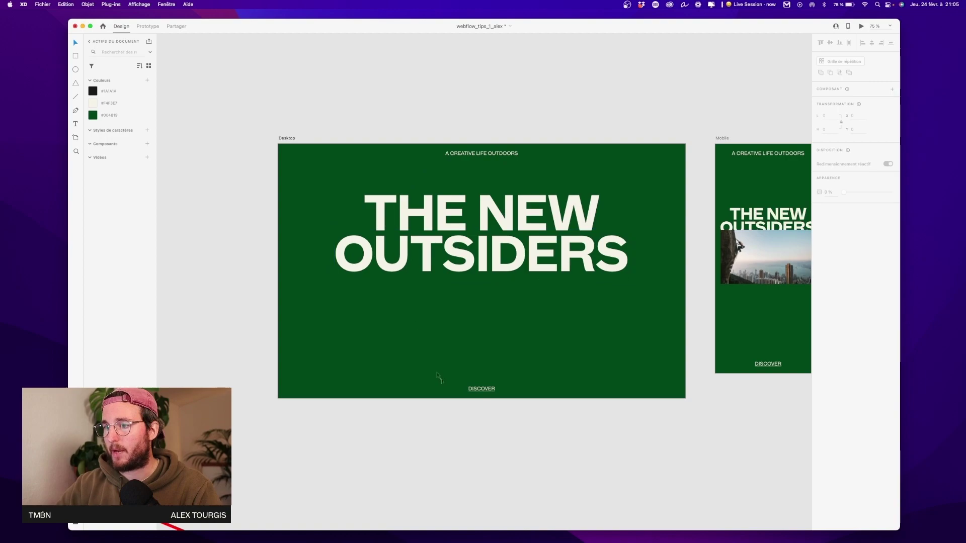
Restore the climber photo over the title in the Desktop artboard.
click(485, 155)
click(441, 217)
scroll(450, 276, down, 2)
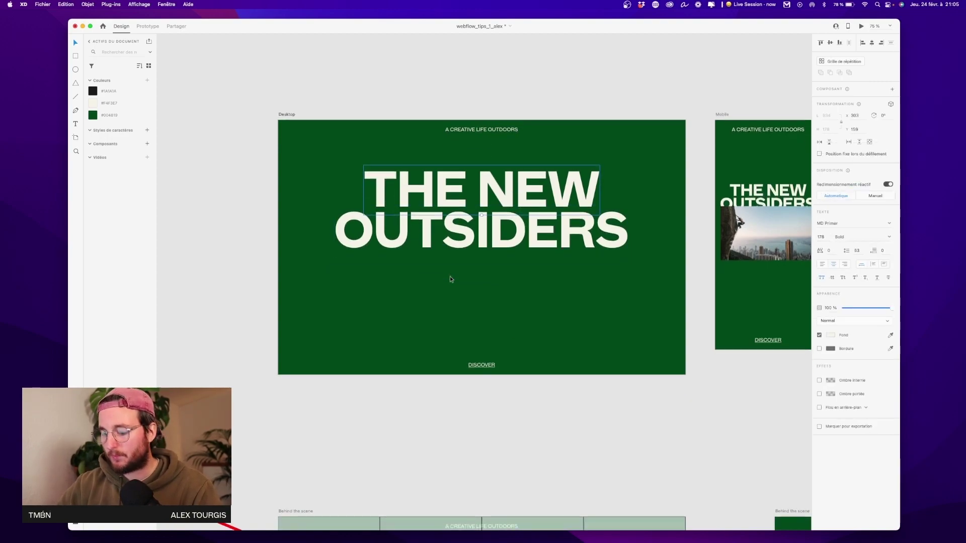
key(super+v)
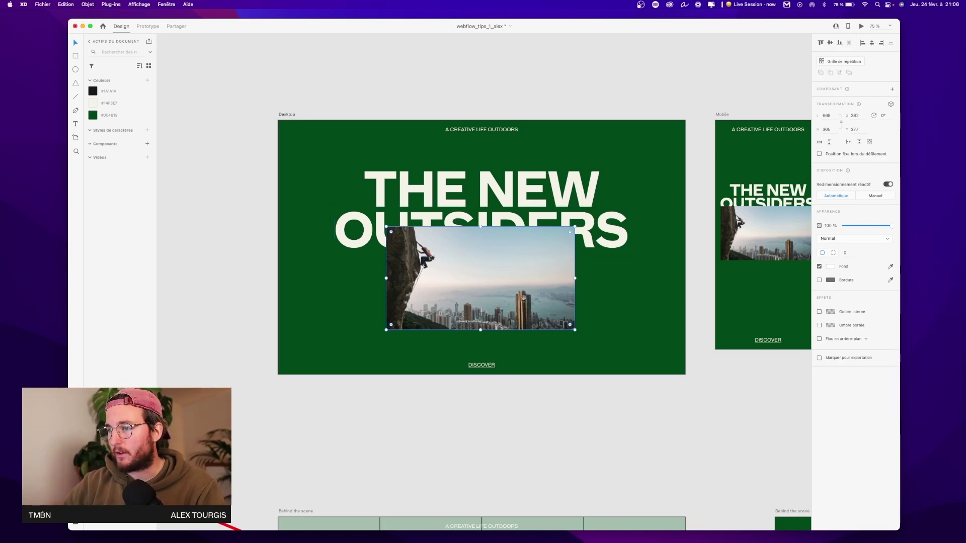
Examine how the Behind the scene artboard divides the page into a grid of boxes numbered 1 to 12.
drag(546, 408, 548, 300)
key(super+minus)
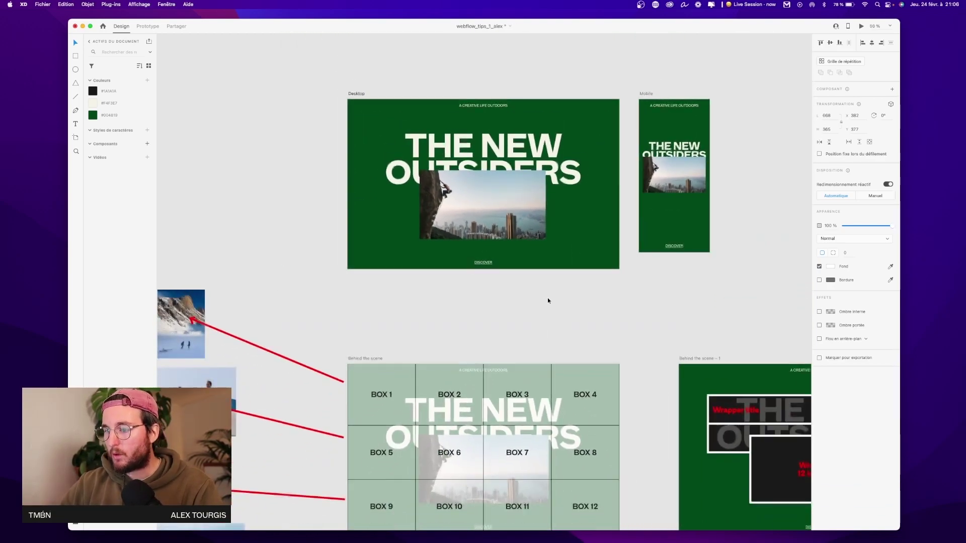
scroll(547, 297, down, 4)
key(super+plus)
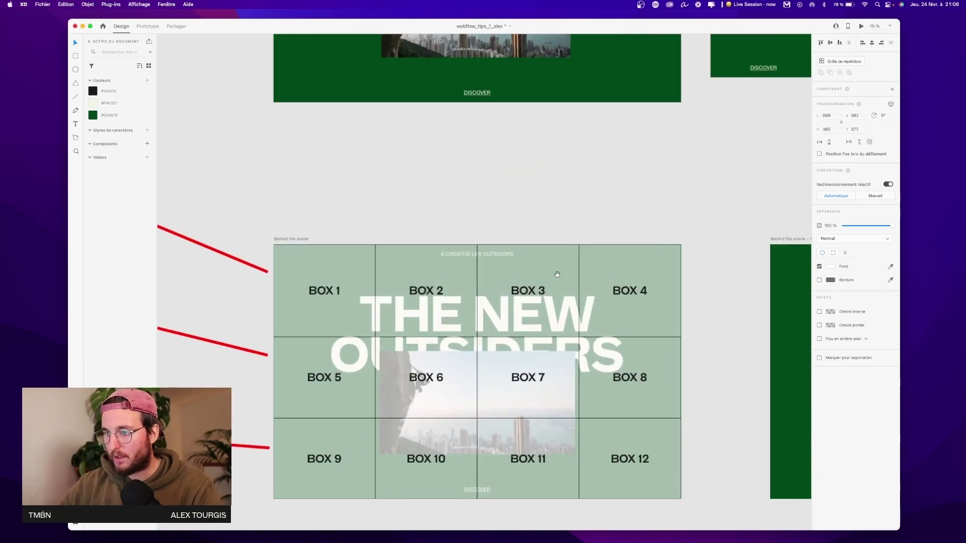
drag(557, 289, 558, 257)
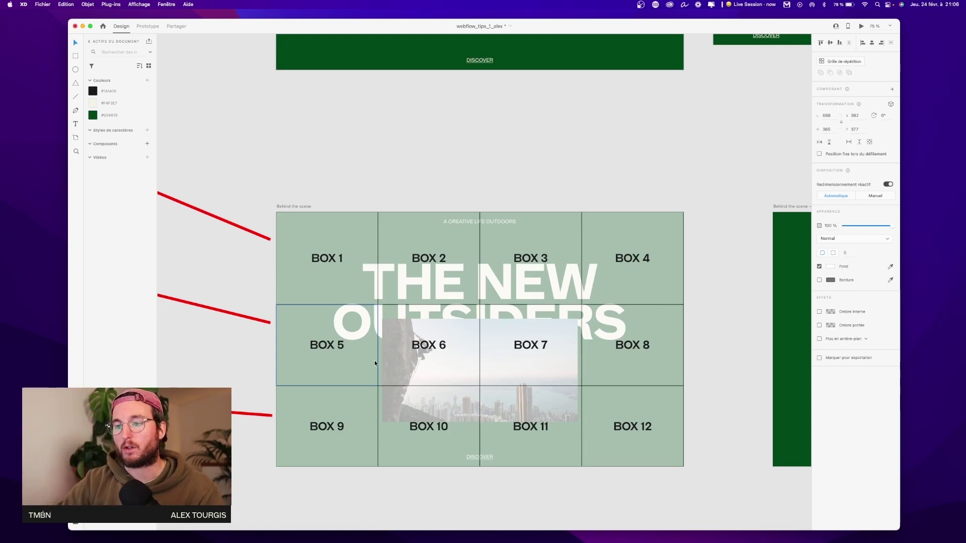
click(358, 177)
click(306, 244)
drag(344, 296, 554, 280)
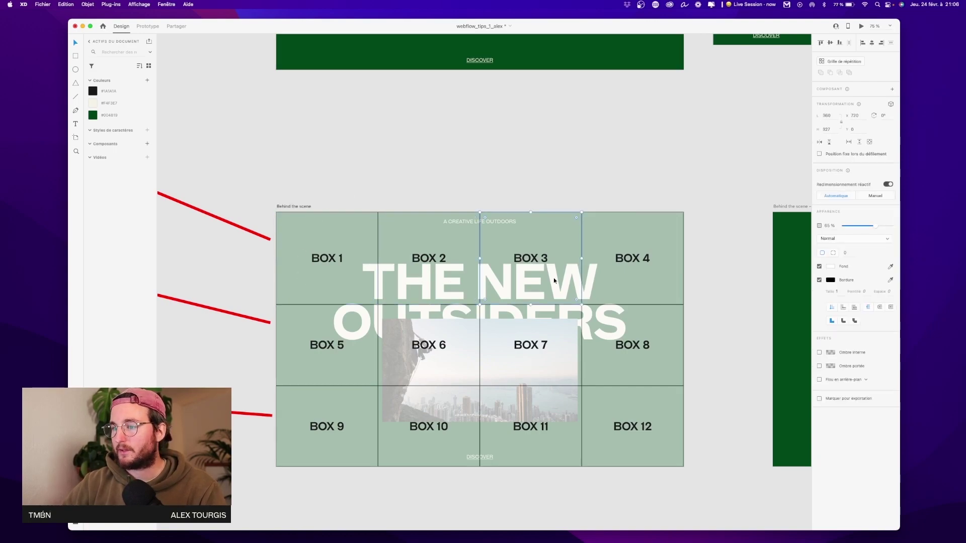
click(655, 346)
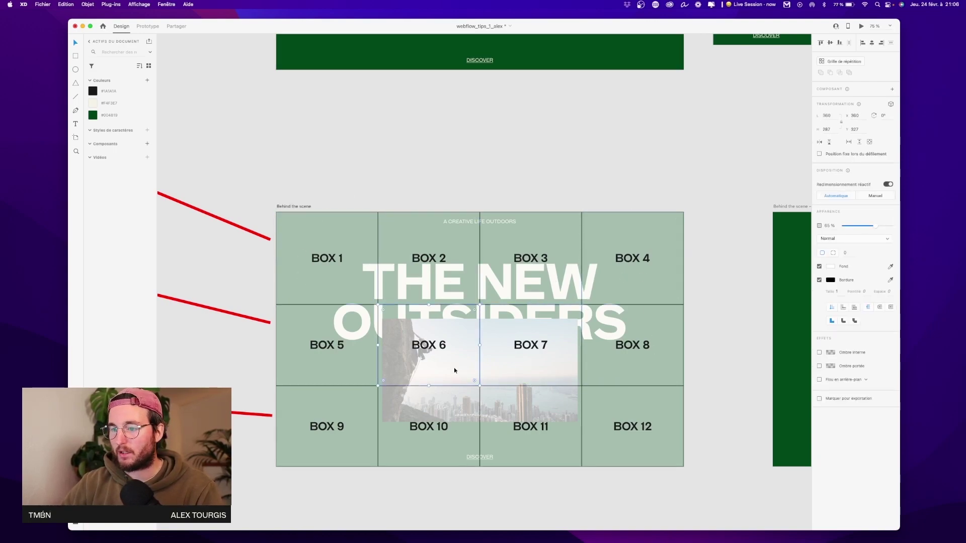
click(333, 428)
key(super+minus)
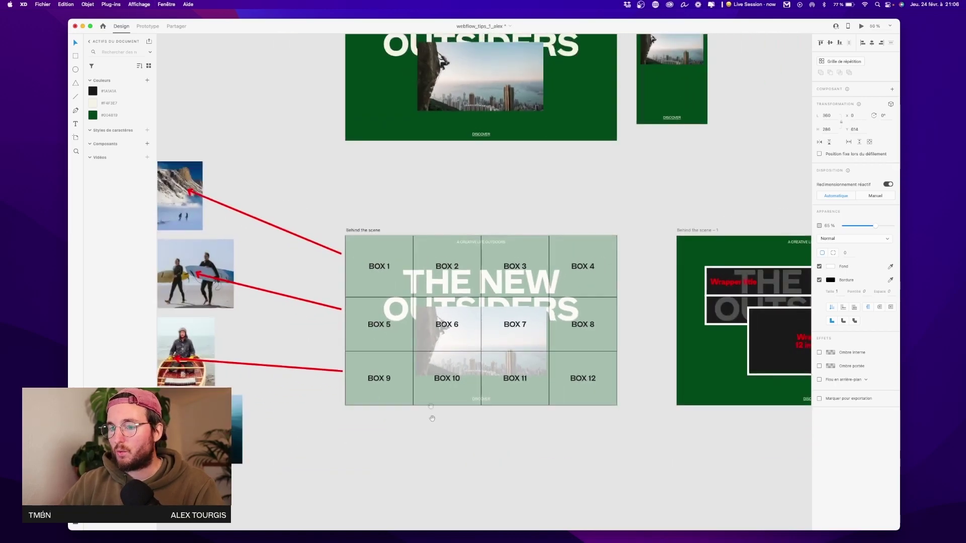
Review the photo set linked to the boxes by arrows, matching Box 1 with the climber photo shown in the Desktop hero.
drag(431, 421, 623, 438)
drag(204, 246, 372, 239)
drag(216, 157, 518, 470)
scroll(615, 246, right, 10)
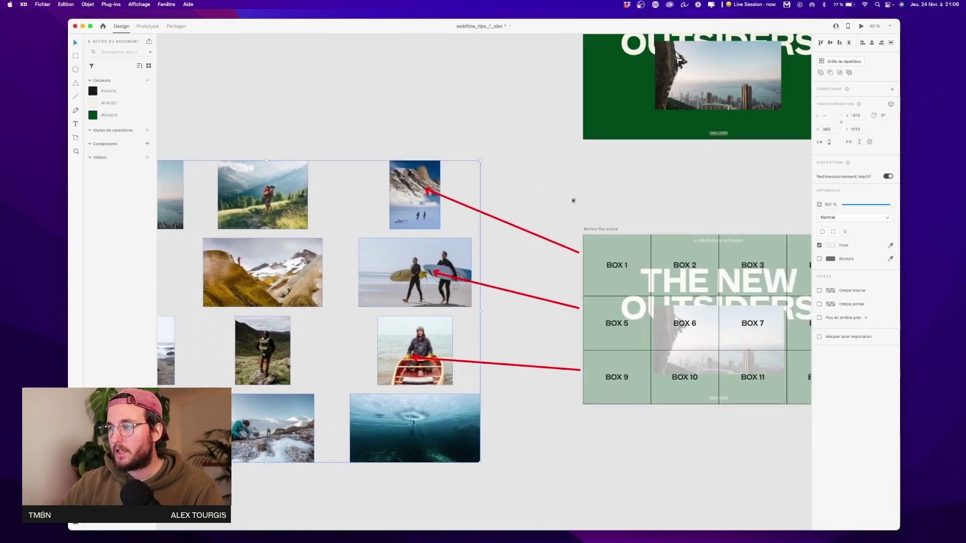
click(455, 248)
scroll(505, 252, up, 5)
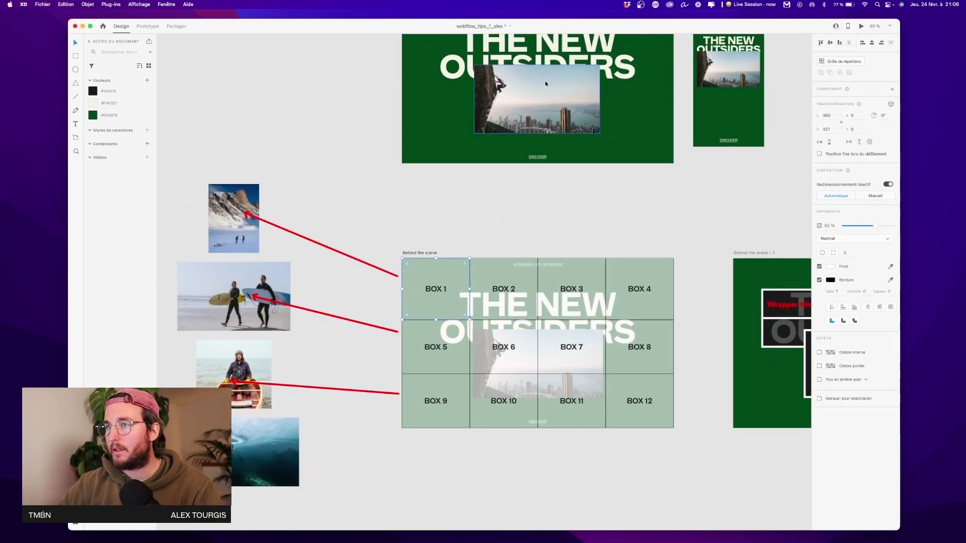
click(511, 212)
mouse_move(511, 212)
mouse_down()
mouse_move(536, 203)
mouse_move(527, 203)
mouse_up()
key(super+z)
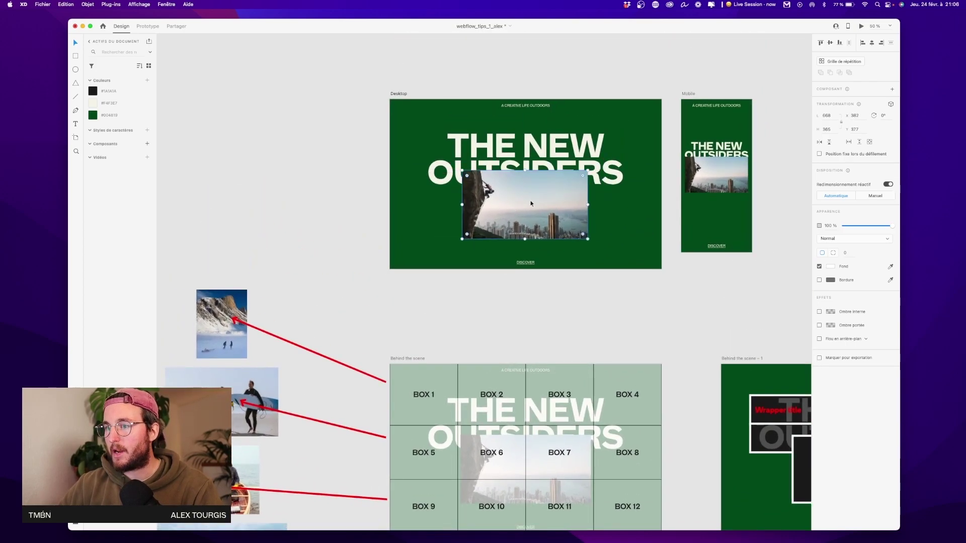
scroll(516, 198, left, 3)
scroll(525, 266, left, 3)
drag(526, 266, 669, 195)
drag(463, 222, 592, 240)
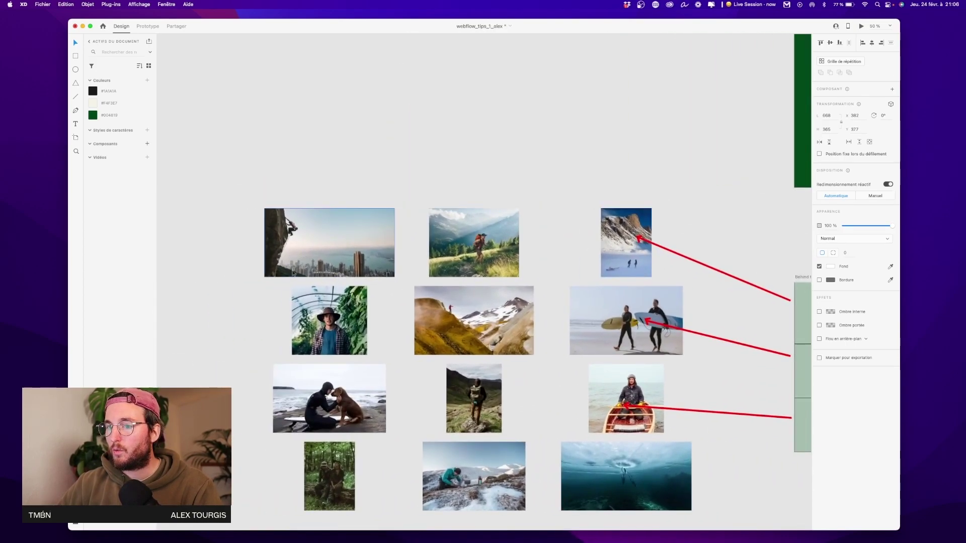
click(321, 247)
drag(585, 198, 286, 214)
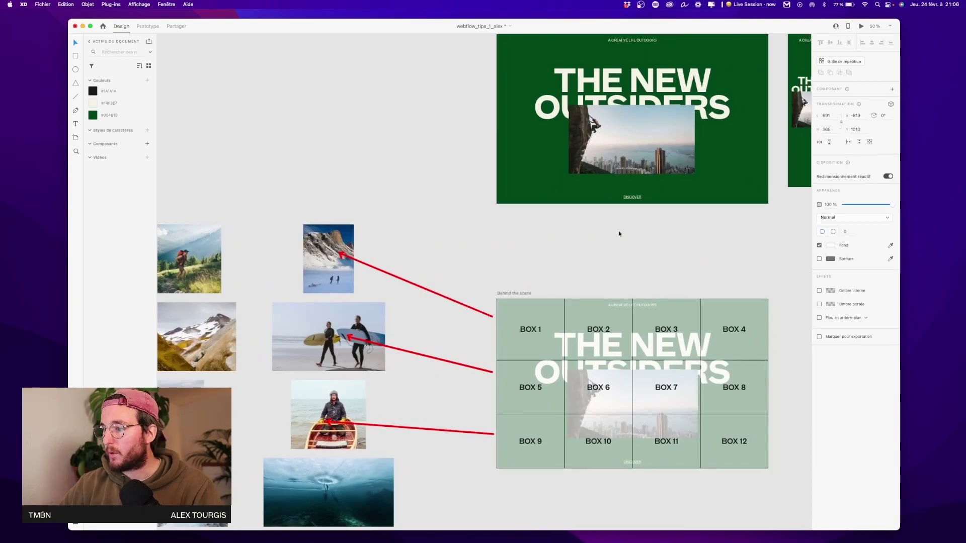
Compare Box 2 in the Behind the scene artboard with the hiker photo in the photo set.
click(597, 339)
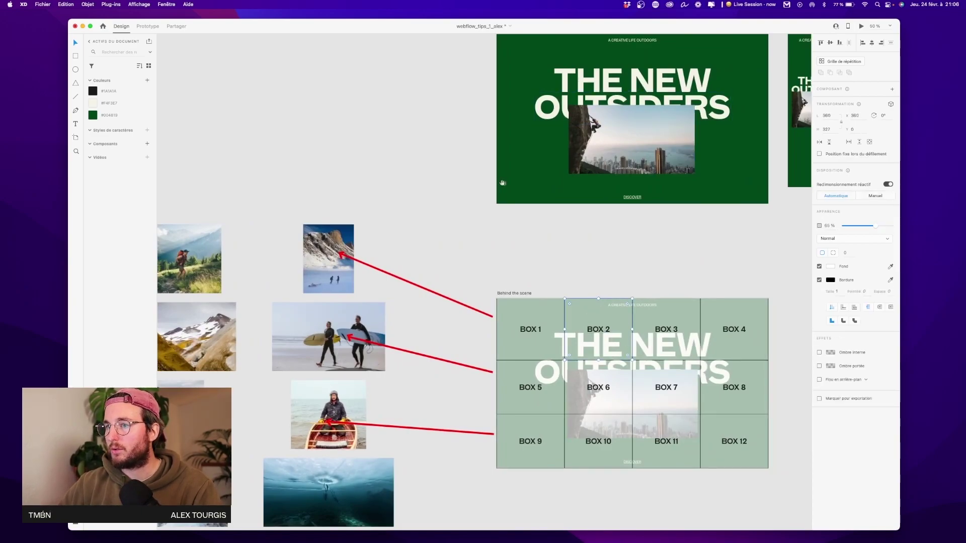
scroll(509, 192, left, 5)
click(424, 214)
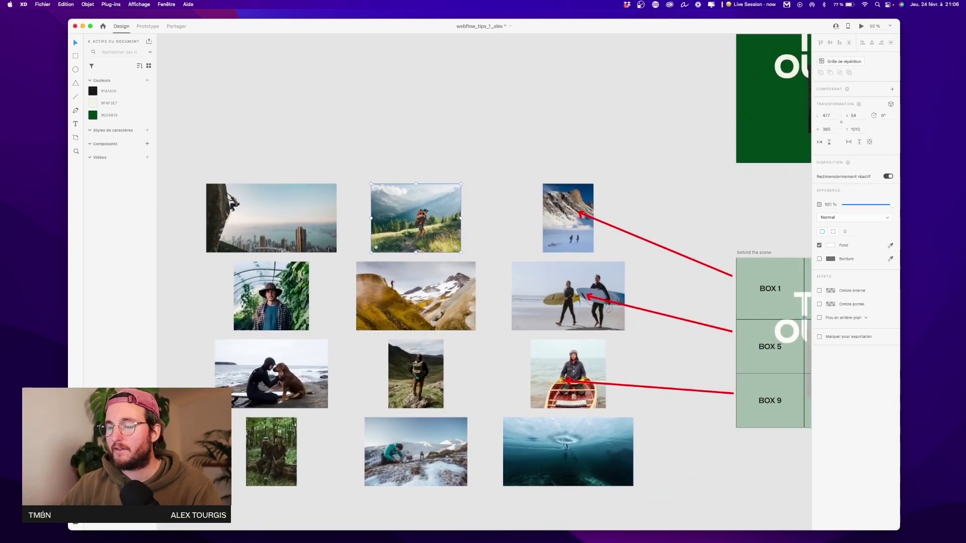
scroll(653, 216, right, 10)
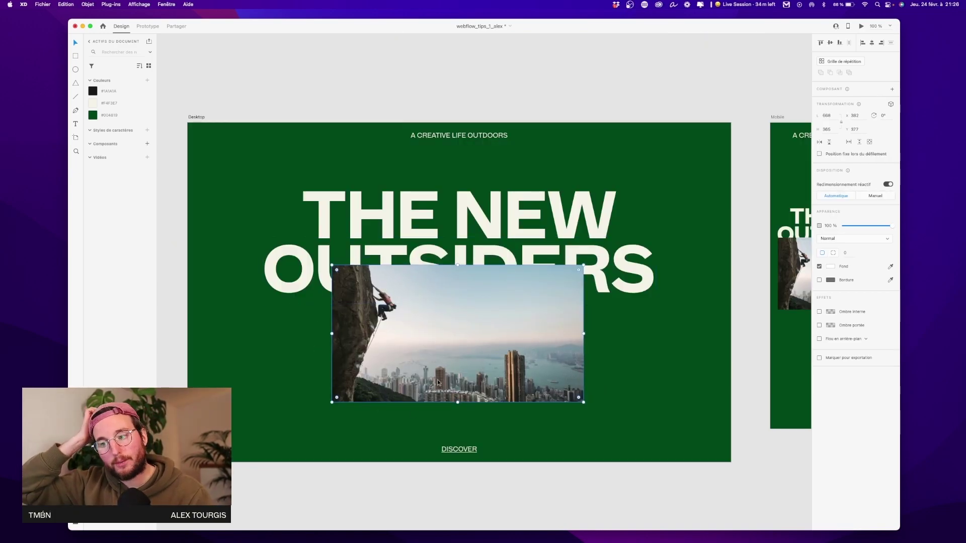
Switch to the Webflow project in Chrome and add a Div Block inside hero, directly above content-hero.
key(ctrl+Up)
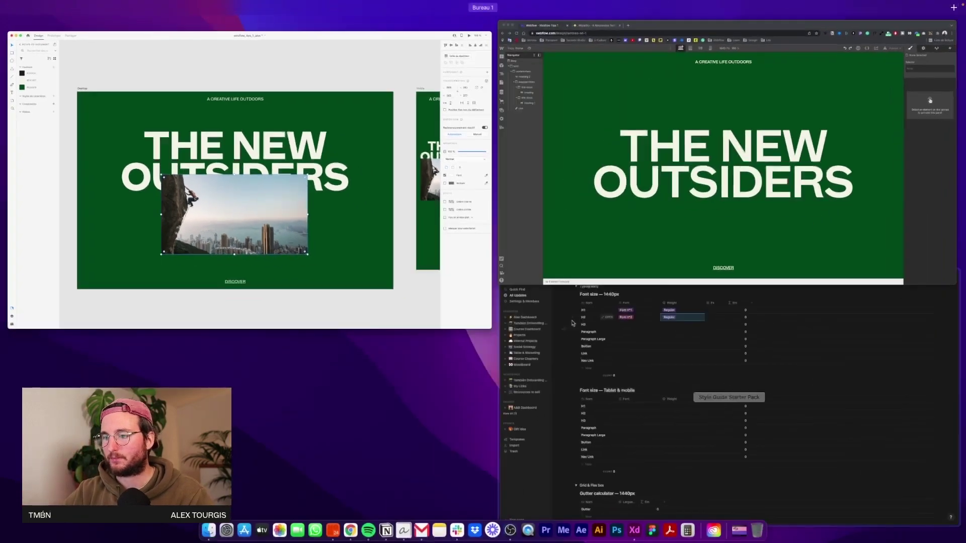
click(658, 252)
click(108, 105)
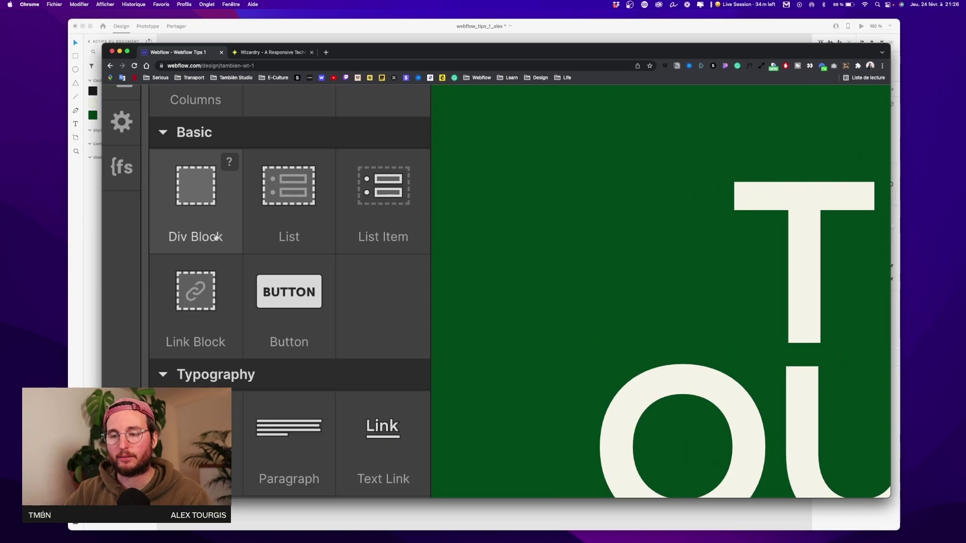
drag(140, 240, 155, 132)
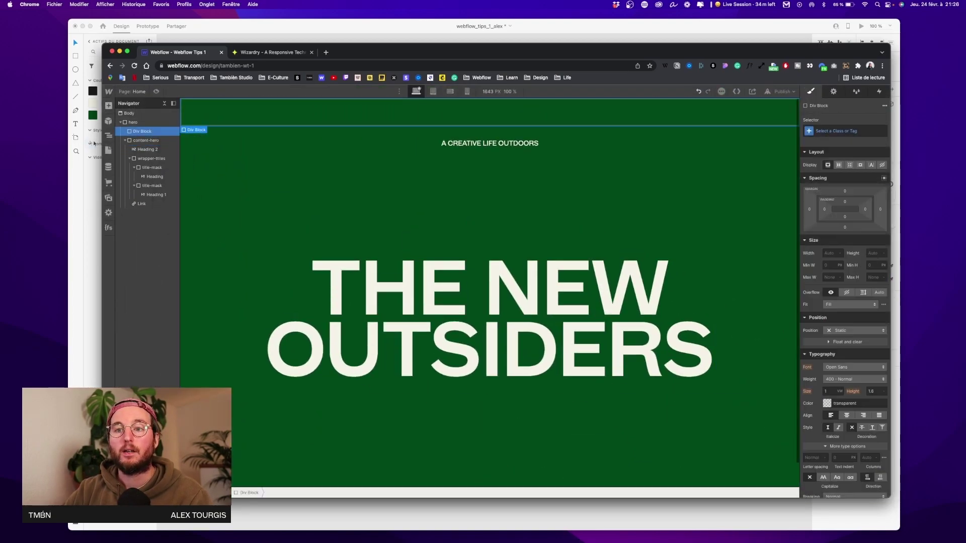
Collapse content-hero and give the new Div Block in hero the class wrapper-img.
click(125, 141)
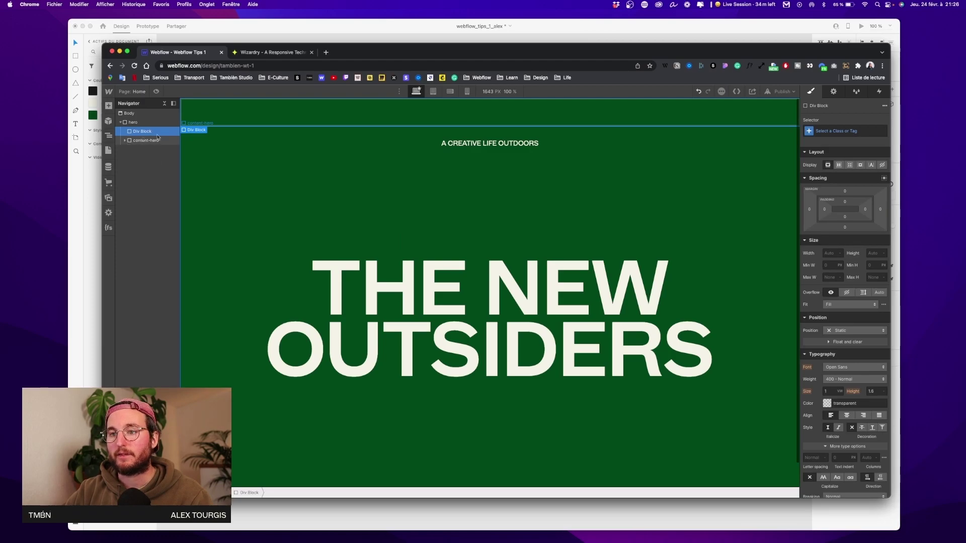
click(142, 124)
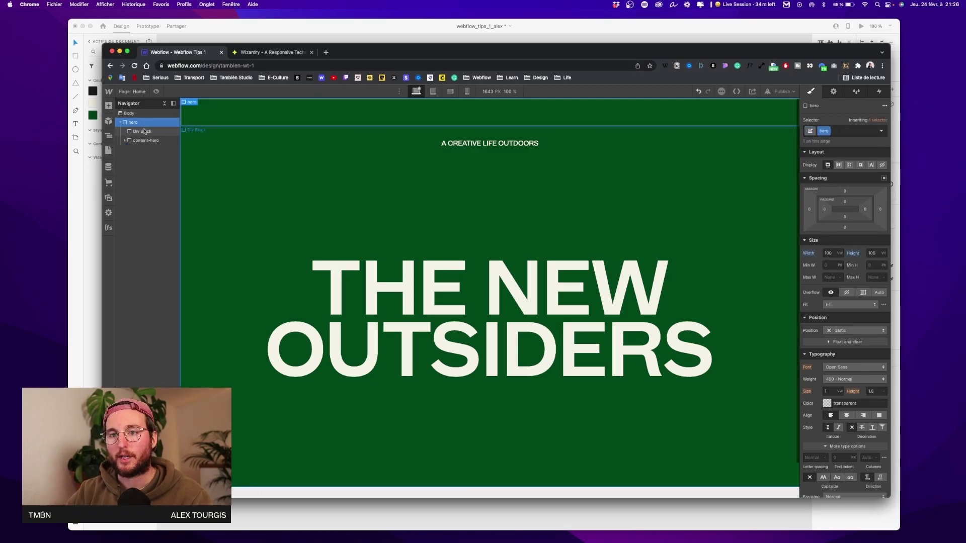
click(144, 132)
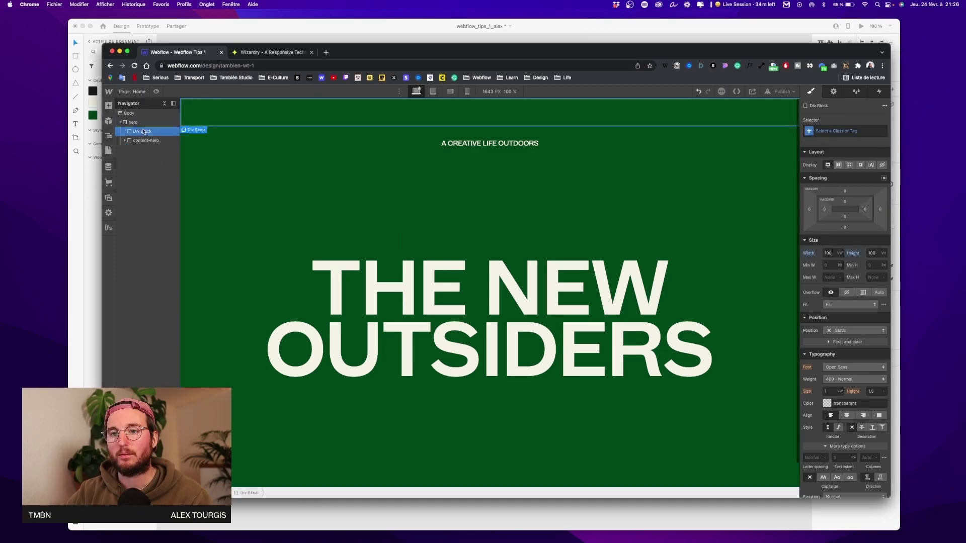
click(841, 130)
text(wrapper-)
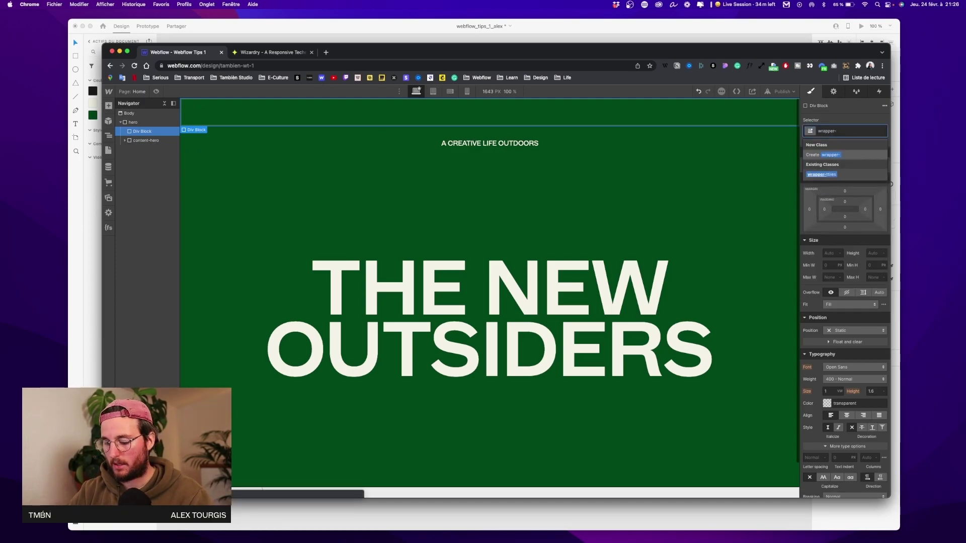
text(img)
key(Return)
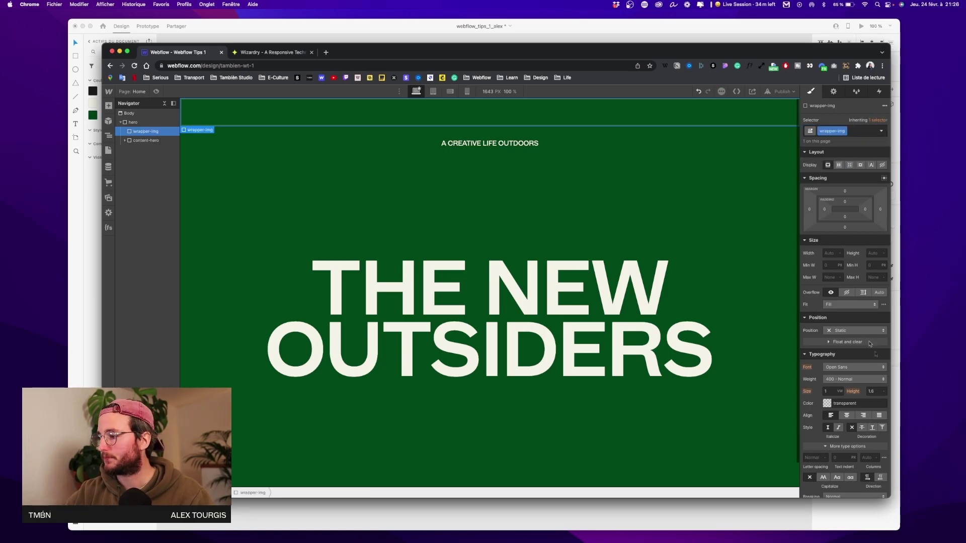
Set wrapper-img to absolute position with the Full preset and a z-index of 2.
click(844, 331)
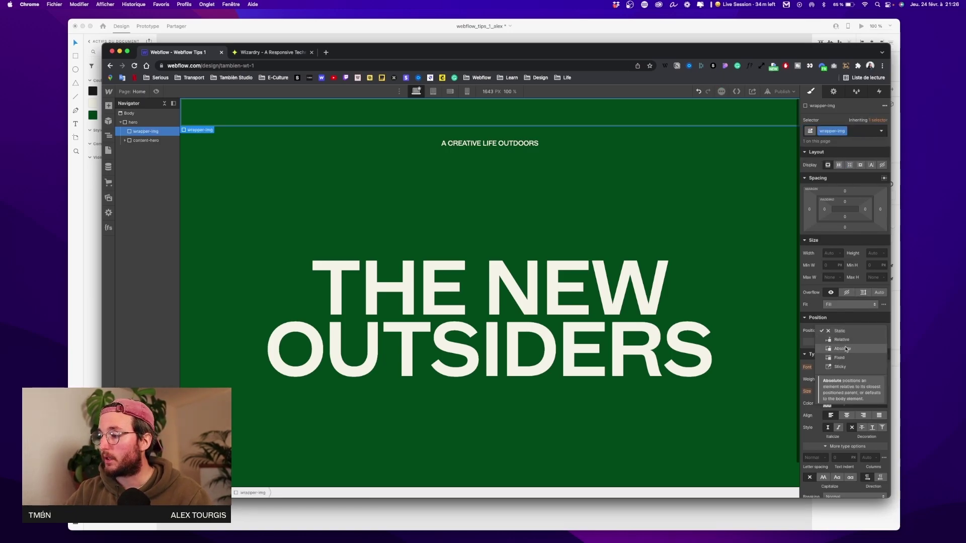
click(847, 349)
click(884, 341)
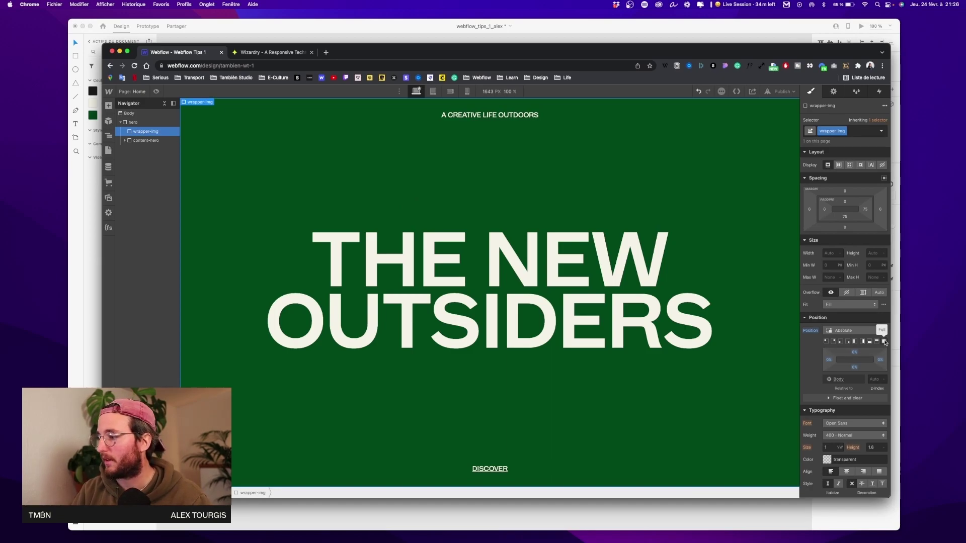
scroll(886, 342, down, 1)
click(876, 375)
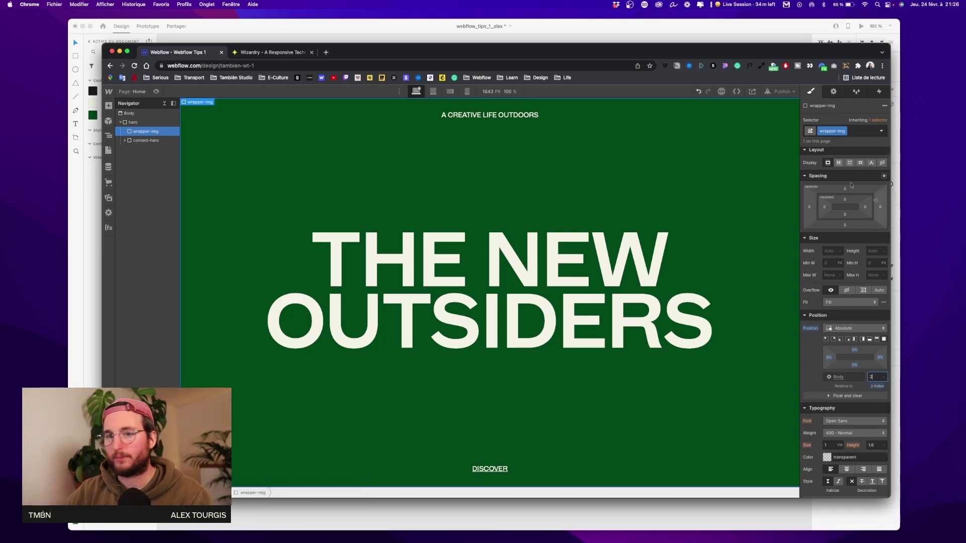
Add a Div Block inside wrapper-img.
click(108, 106)
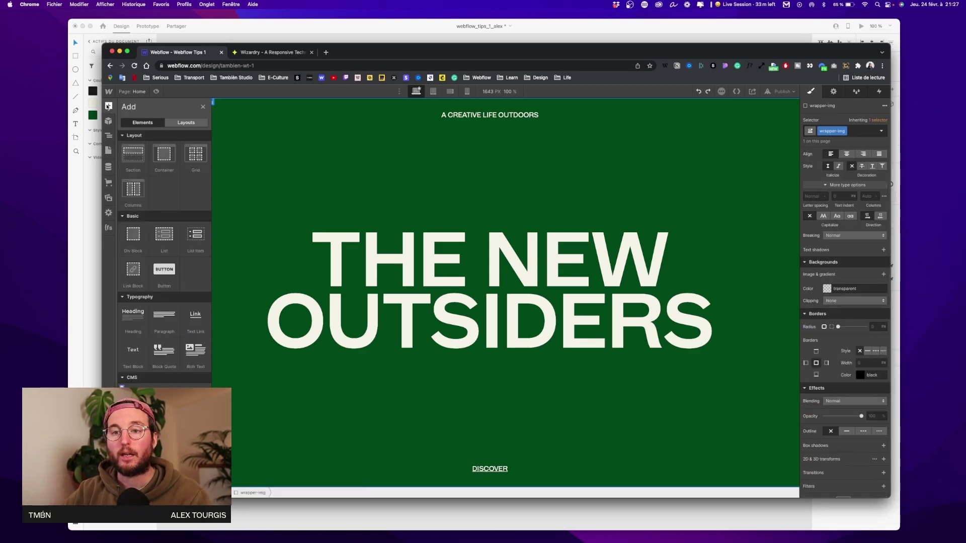
drag(133, 236, 149, 133)
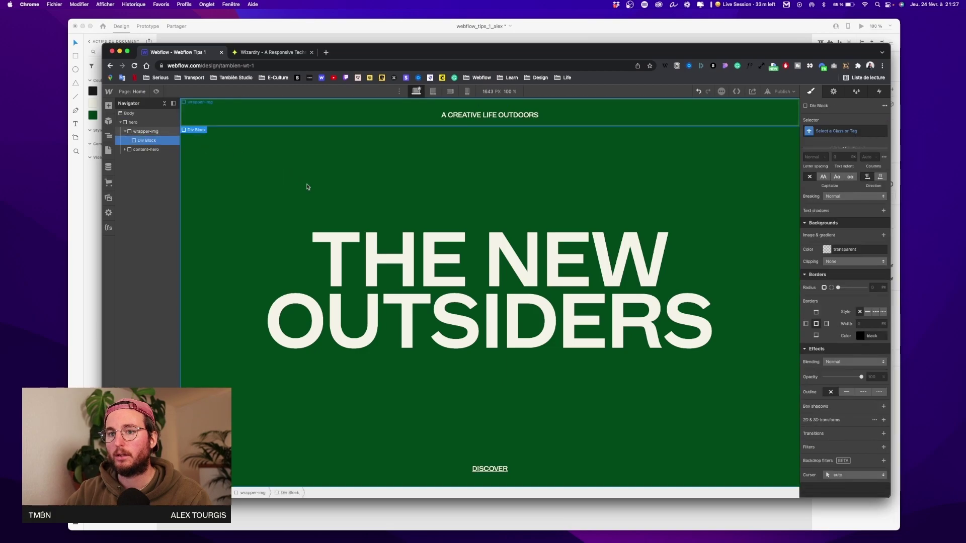
Give the new Div Block inside wrapper-img the class parent-img.
click(838, 131)
text(i)
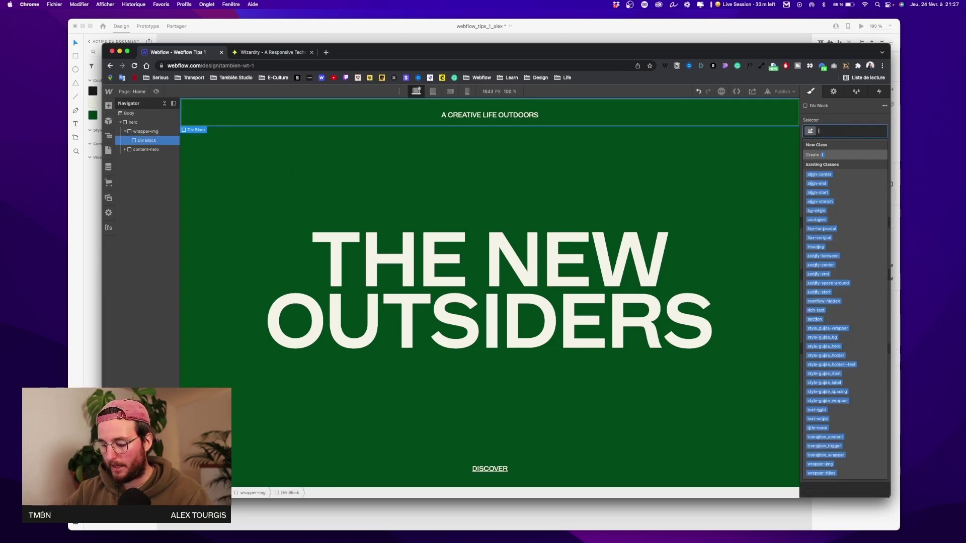
key(BackSpace)
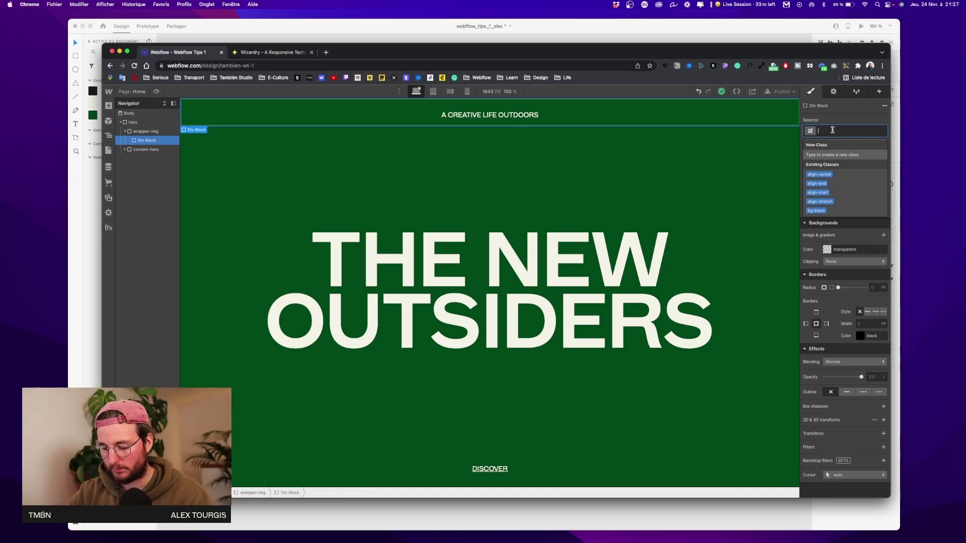
text(pare)
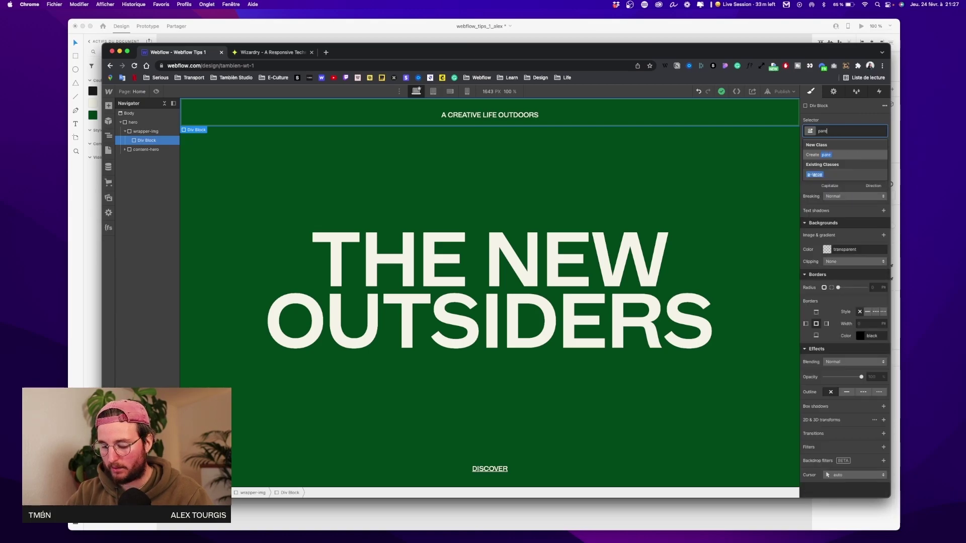
text(nt-img)
key(Return)
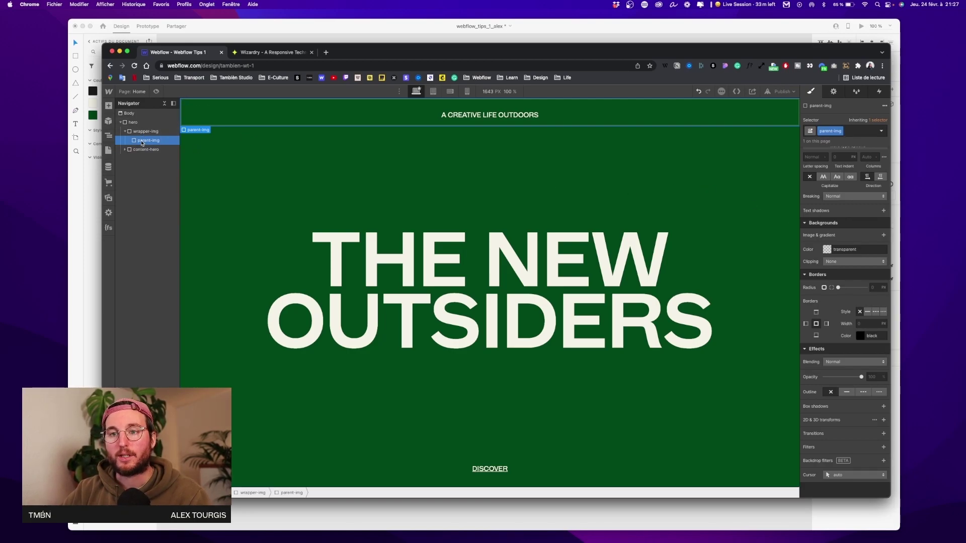
Set wrapper-img to a horizontal flex layout with both align and justify set to center.
click(144, 133)
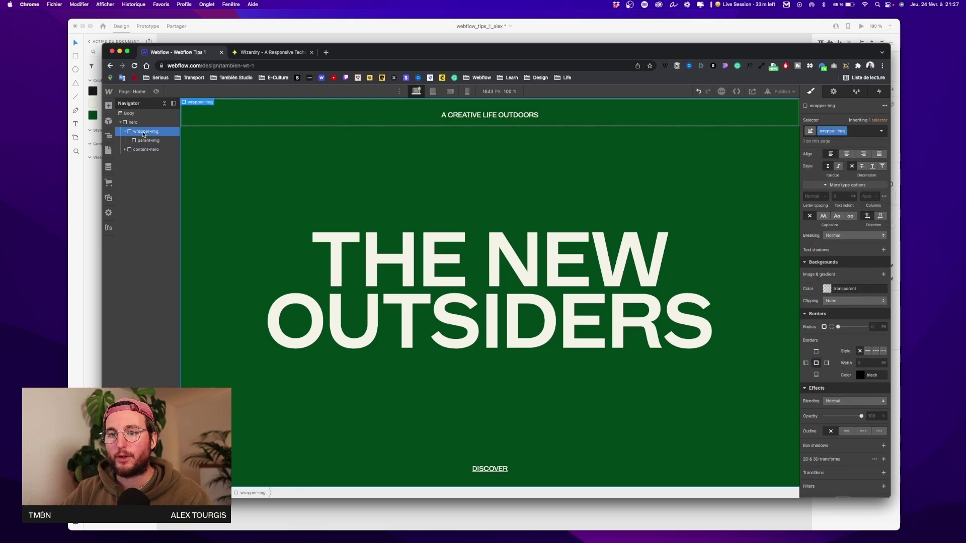
scroll(850, 219, up, 10)
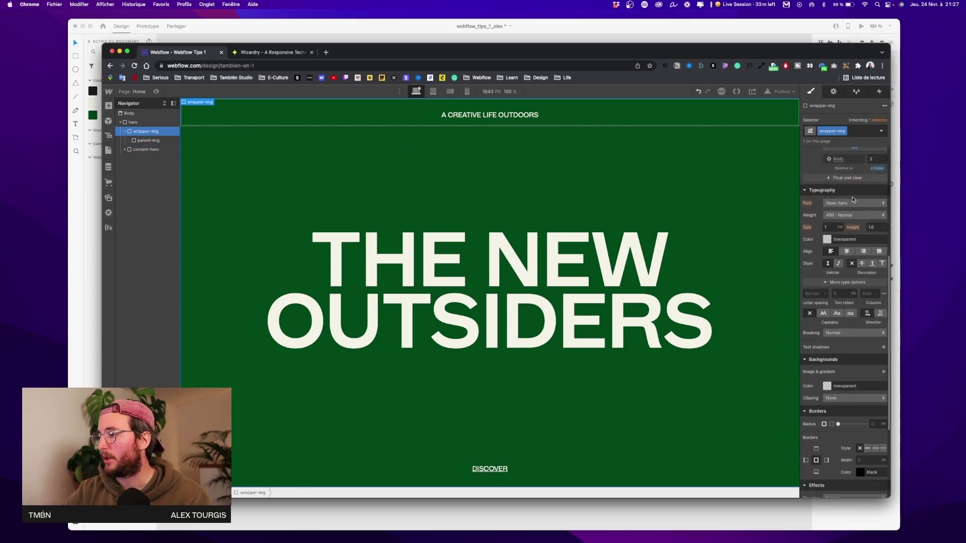
click(839, 165)
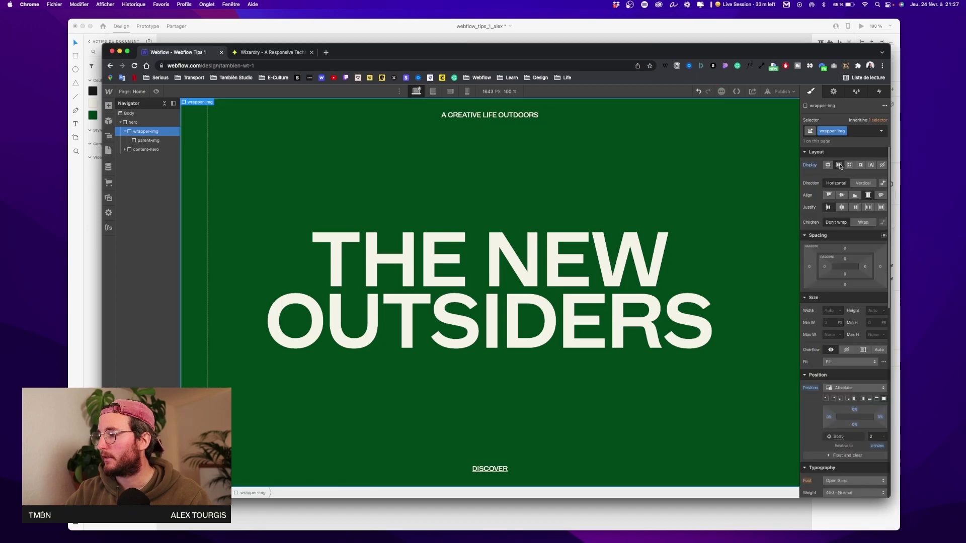
click(841, 196)
click(842, 207)
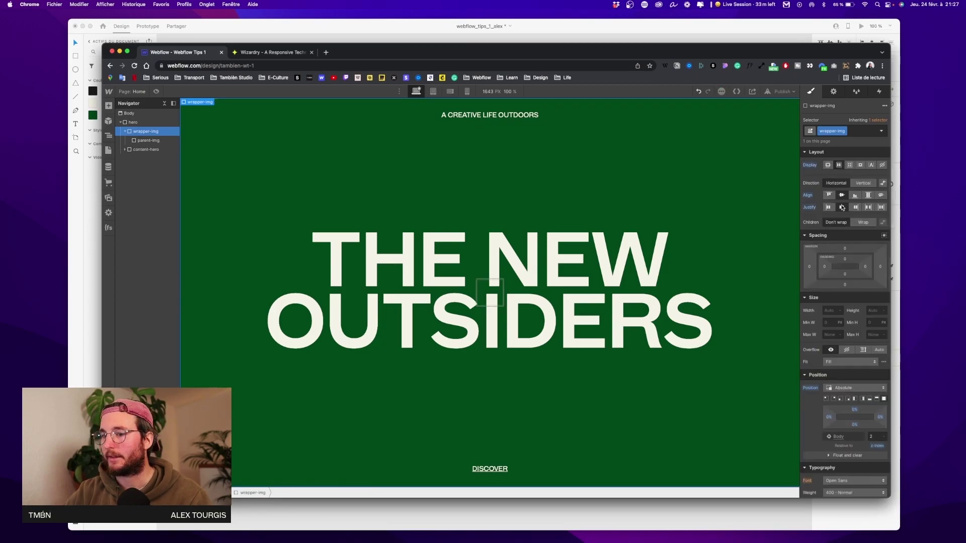
Select parent-img, check the hero photo in the XD design, and set parent-img's width to Auto in Webflow.
click(480, 294)
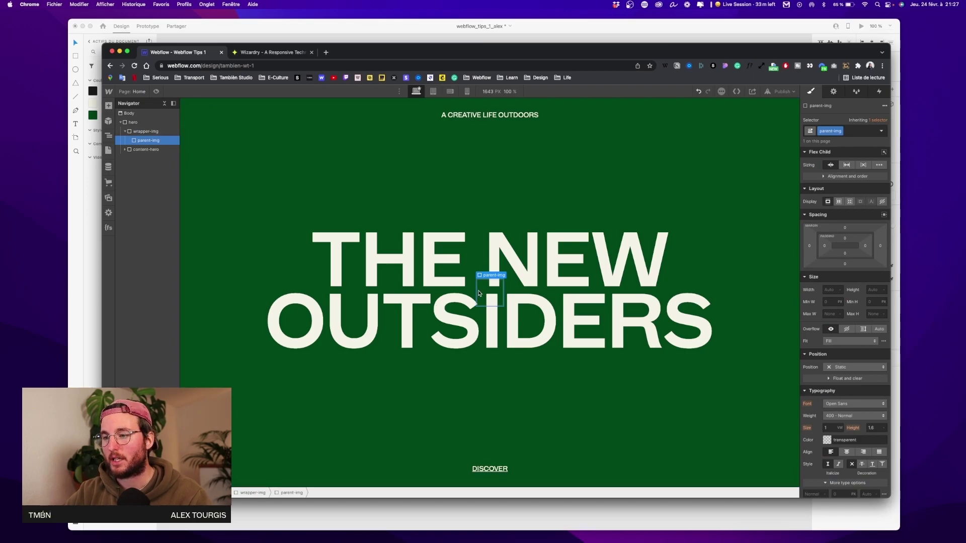
key(ctrl+Up)
click(281, 225)
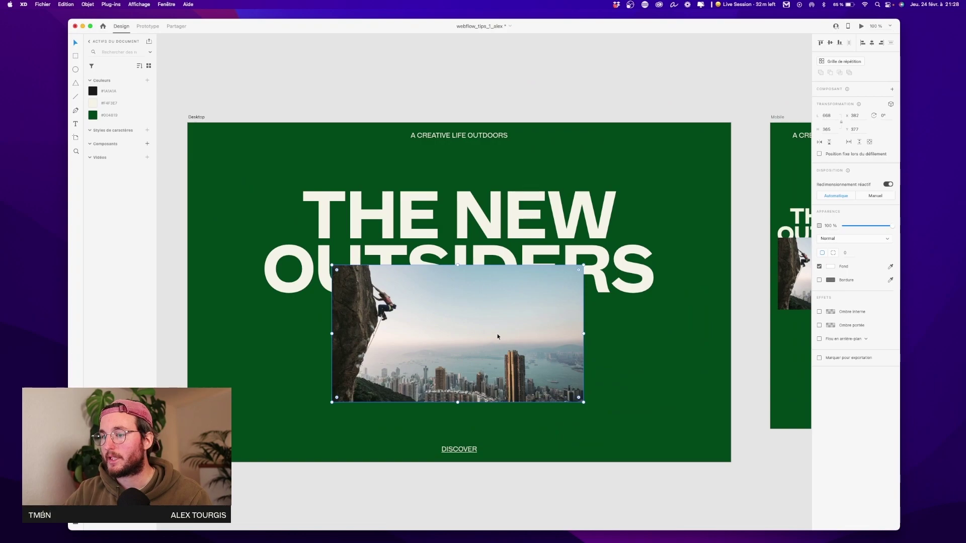
key(ctrl+Up)
click(739, 240)
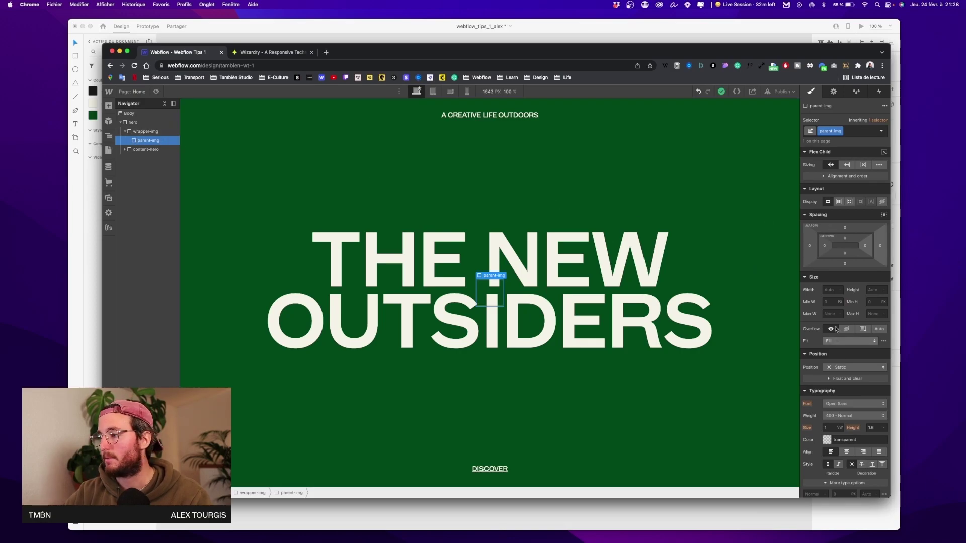
click(840, 291)
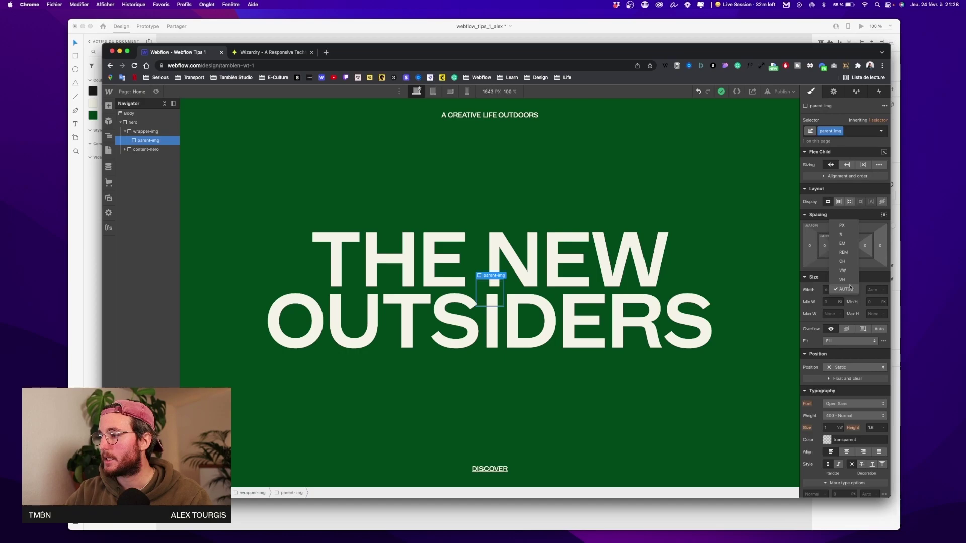
click(844, 290)
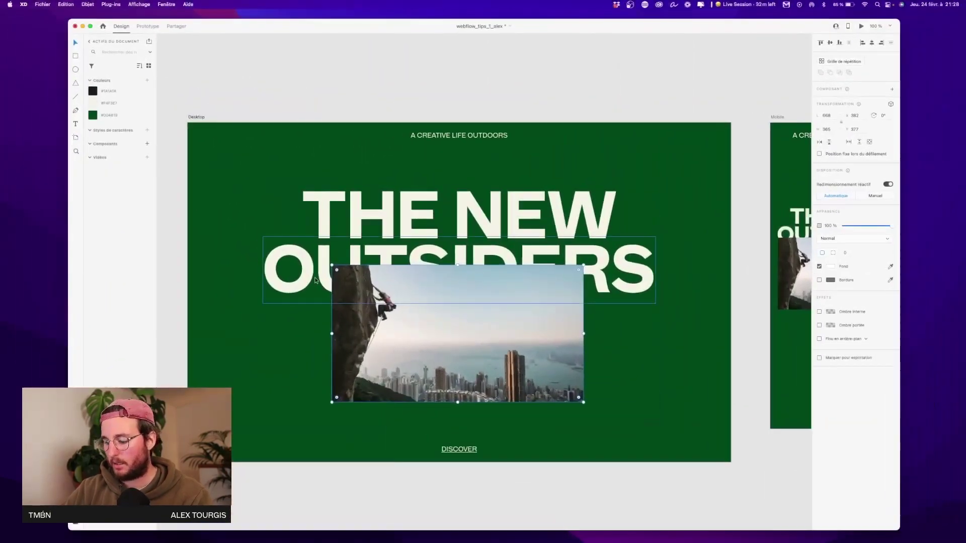
Switch to XD and examine the photo collection, comparing the dimensions of the climber photo and the portrait snowy-mountain photo.
key(super+minus)
key(super+minus)
key(super+minus)
drag(313, 280, 563, 168)
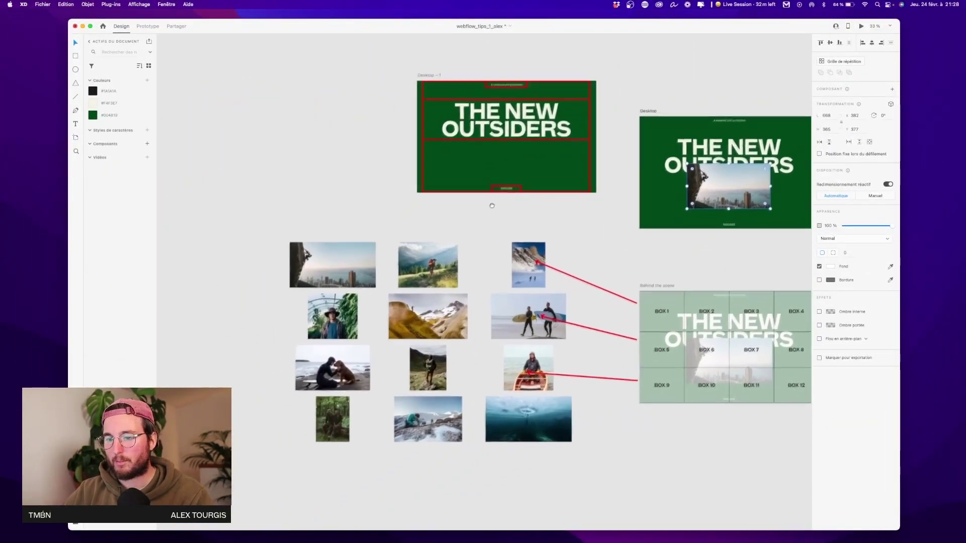
drag(433, 280, 491, 226)
scroll(491, 225, up, 3)
click(336, 214)
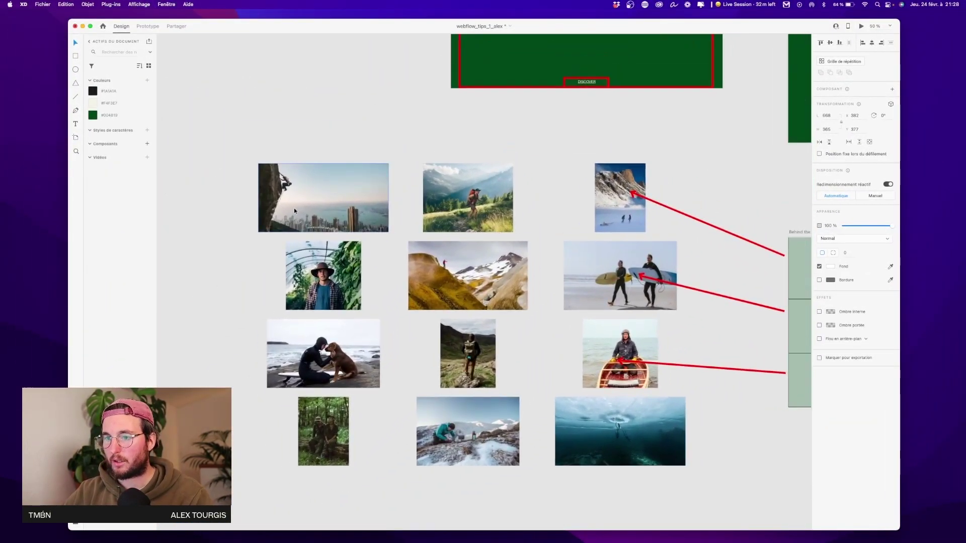
drag(196, 187, 614, 467)
click(213, 152)
drag(214, 153, 612, 460)
drag(211, 180, 657, 463)
click(330, 206)
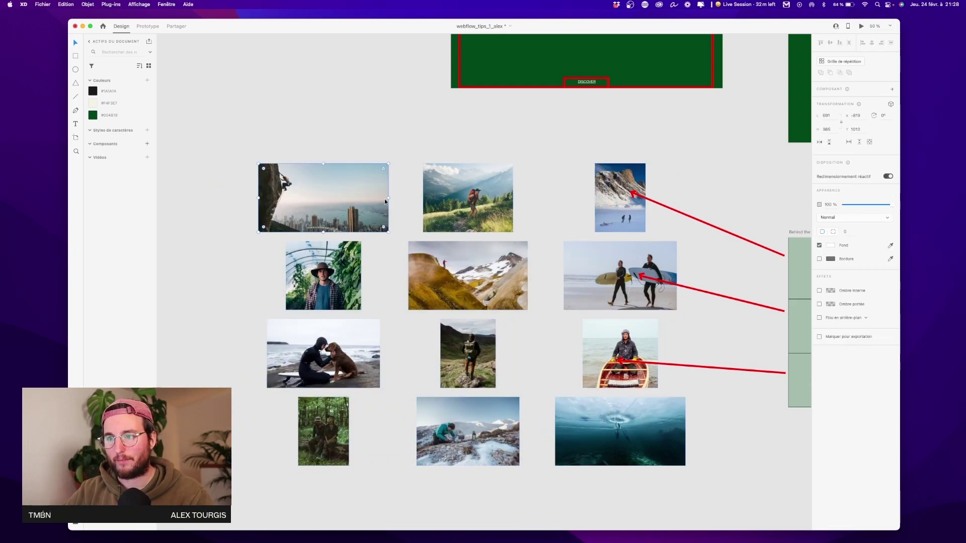
click(620, 202)
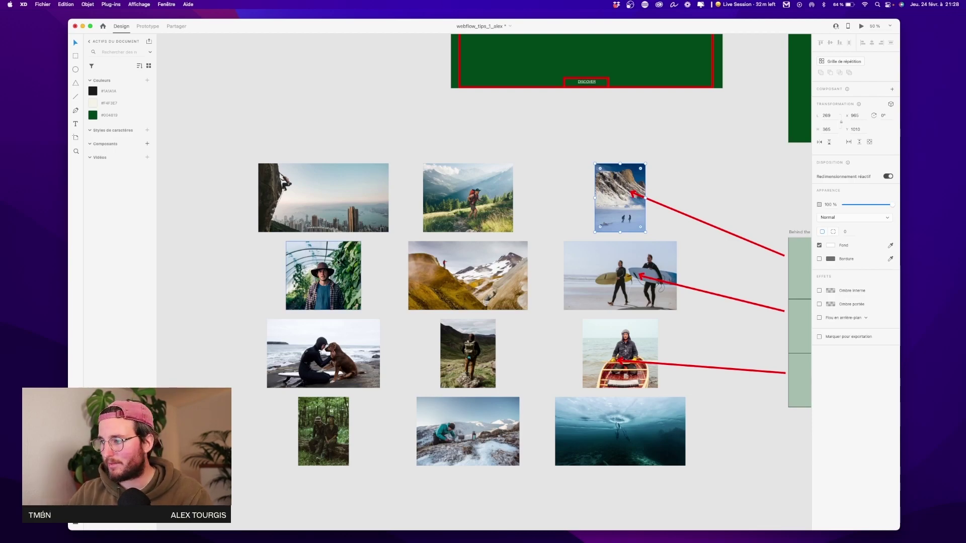
Switch back to Webflow and set parent-img's height to 30 em.
key(ctrl+Up)
click(568, 216)
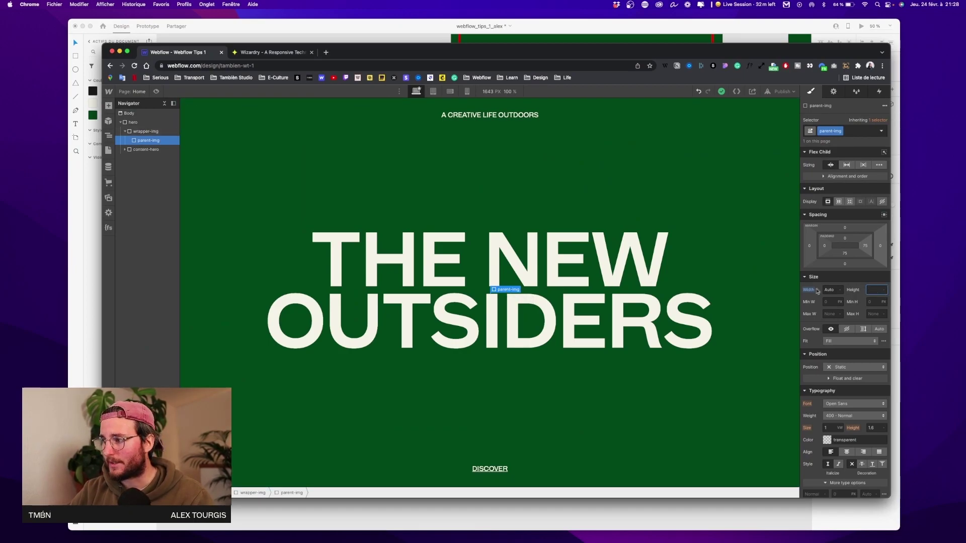
click(875, 290)
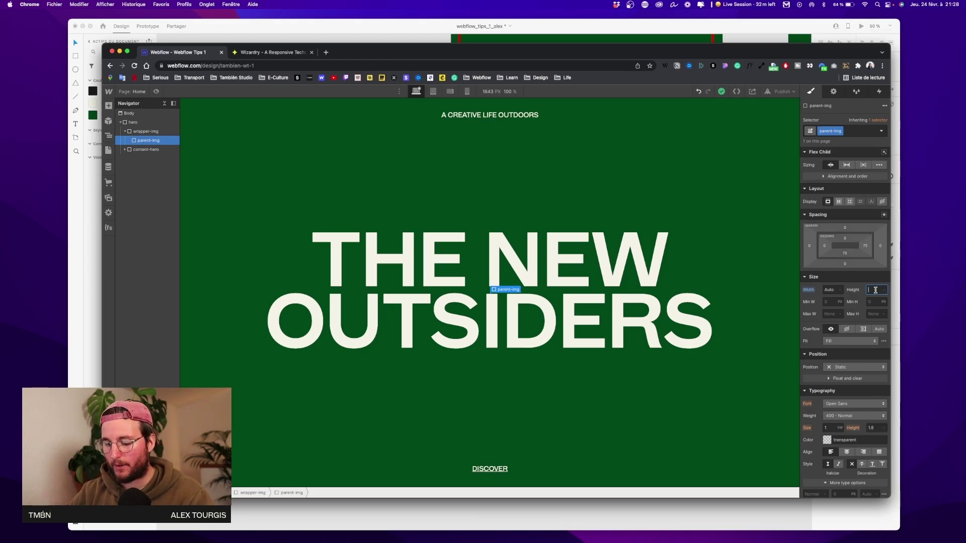
text(30em)
key(Return)
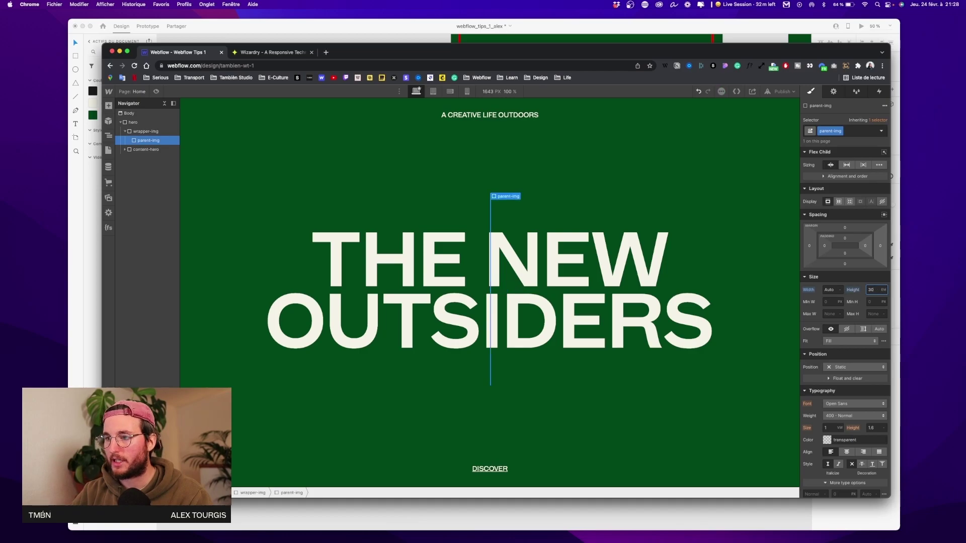
Switch to XD and examine the photo's size and placement on the Desktop artboard.
key(ctrl+Up)
click(352, 222)
scroll(456, 225, right, 8)
scroll(456, 225, up, 3)
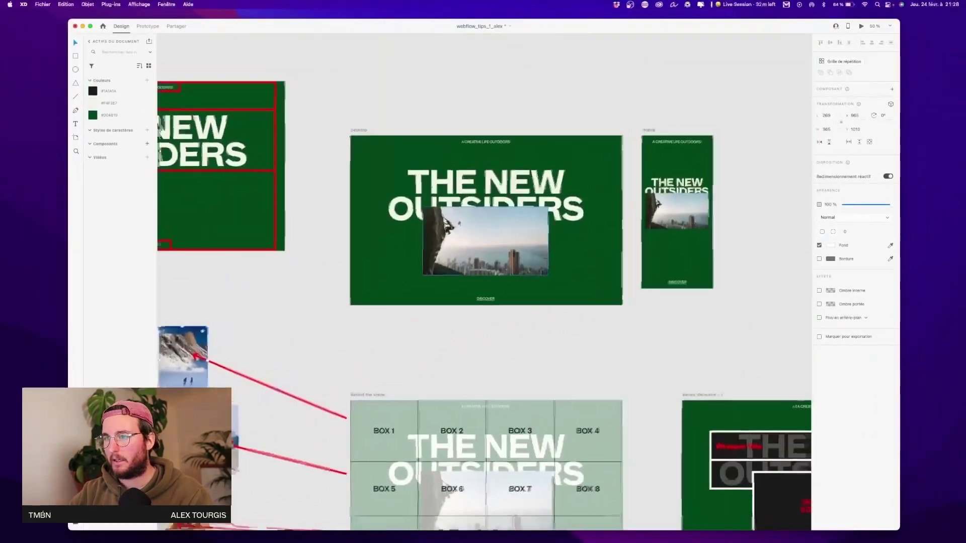
Switch to Webflow and set parent-img to relative position with a top offset of 7 em.
key(super+Tab)
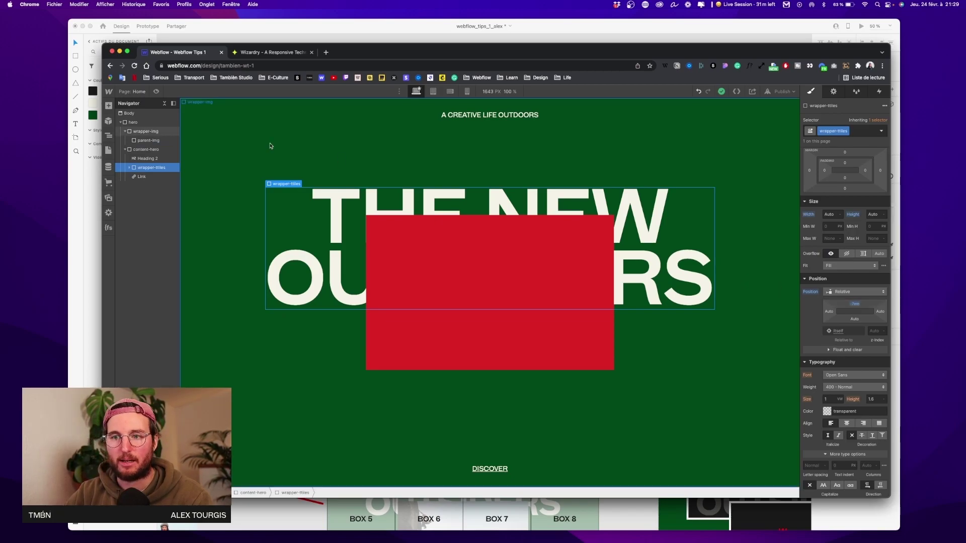
click(136, 143)
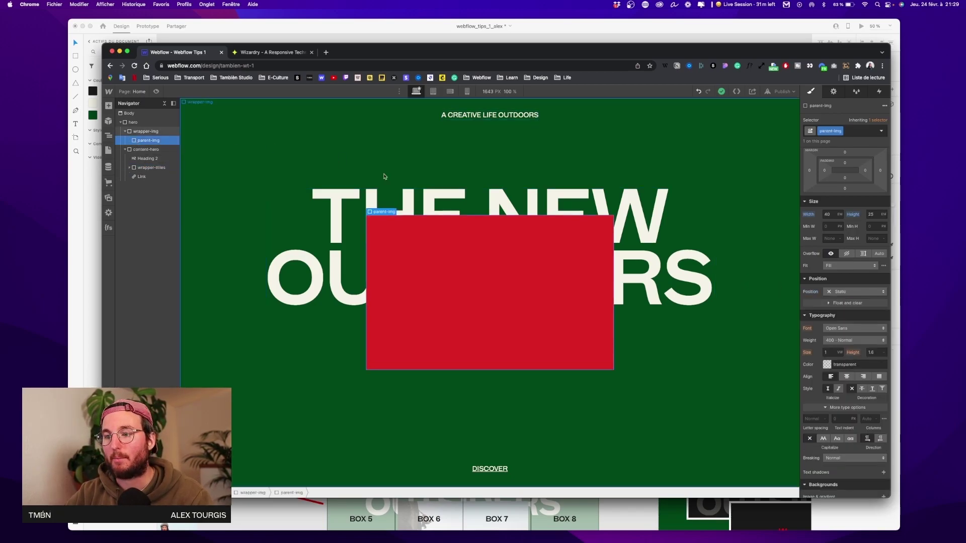
click(851, 292)
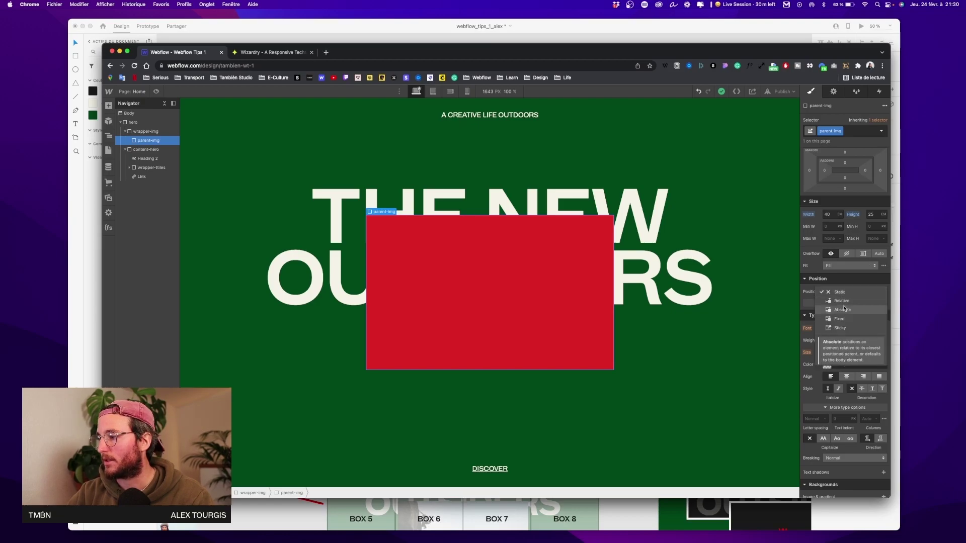
click(848, 302)
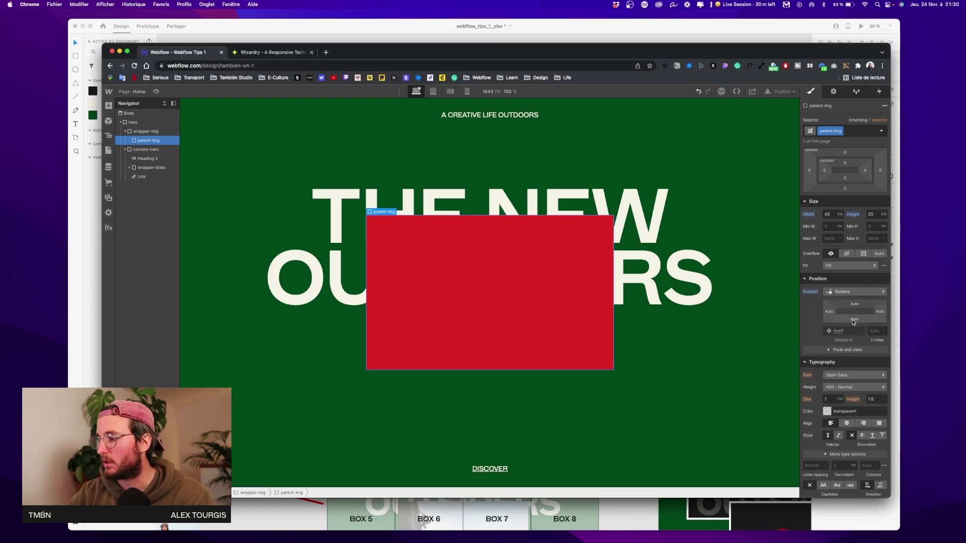
click(855, 305)
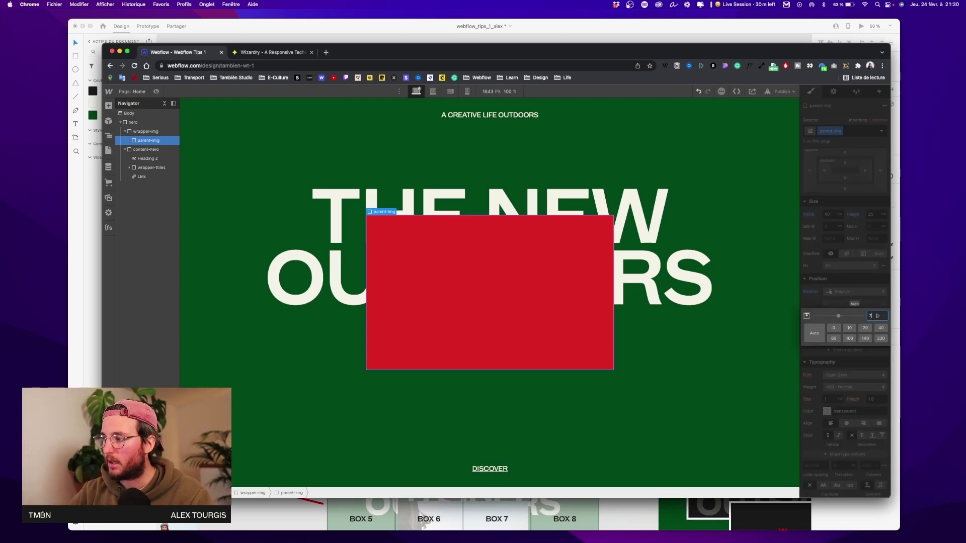
text(7em)
key(Return)
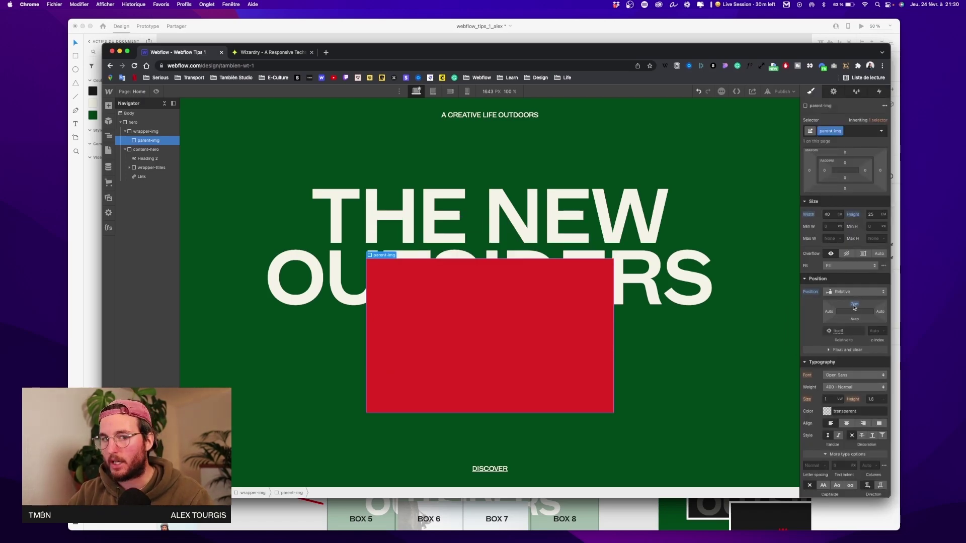
Compare the photo's overlap with the title on XD's Desktop artboard against the Webflow hero.
key(ctrl+Up)
click(354, 239)
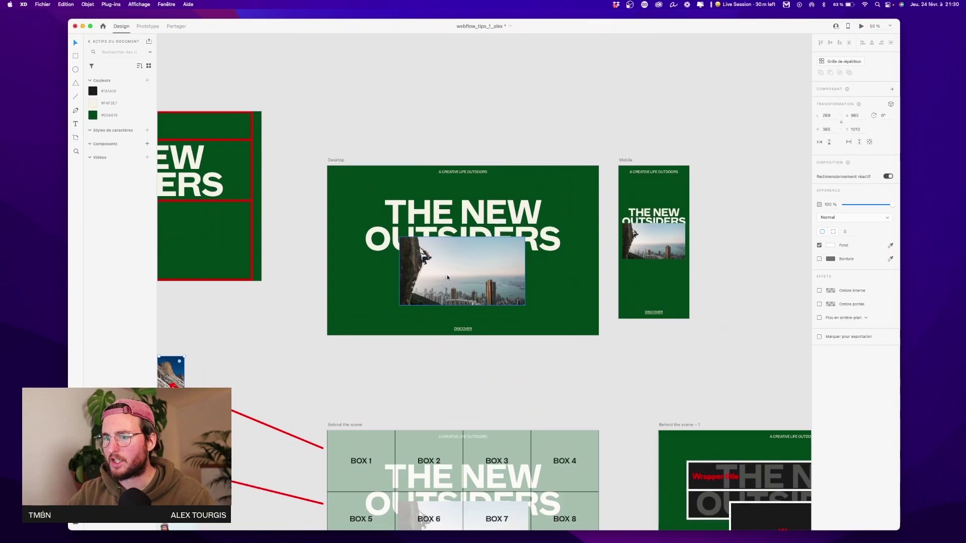
key(ctrl+Up)
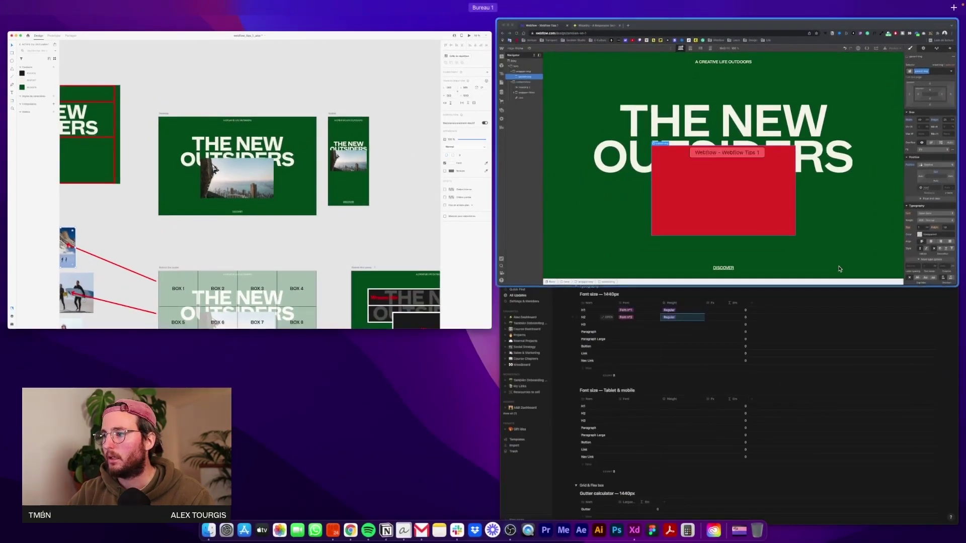
click(856, 306)
Set parent-img's top offset to 9 em after trying 8 em.
click(855, 305)
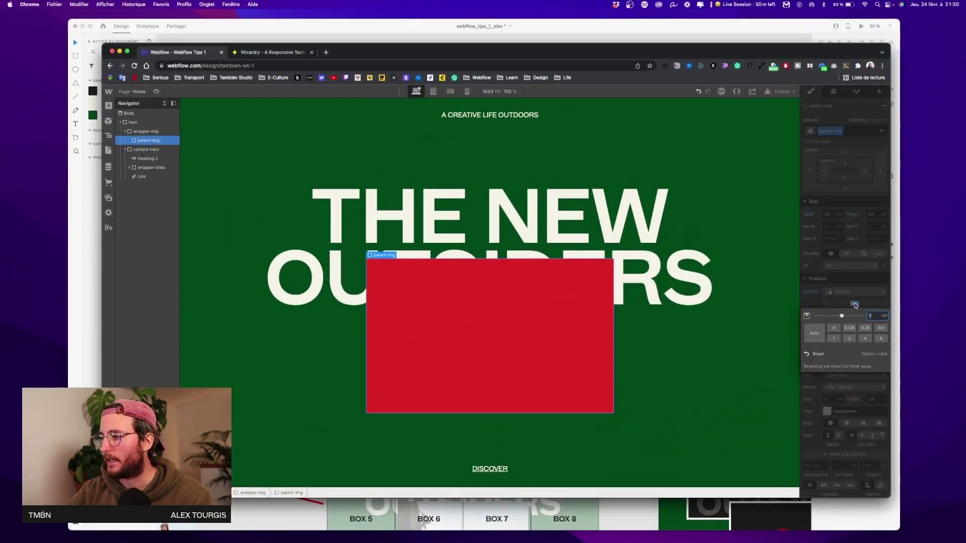
text(8)
key(Return)
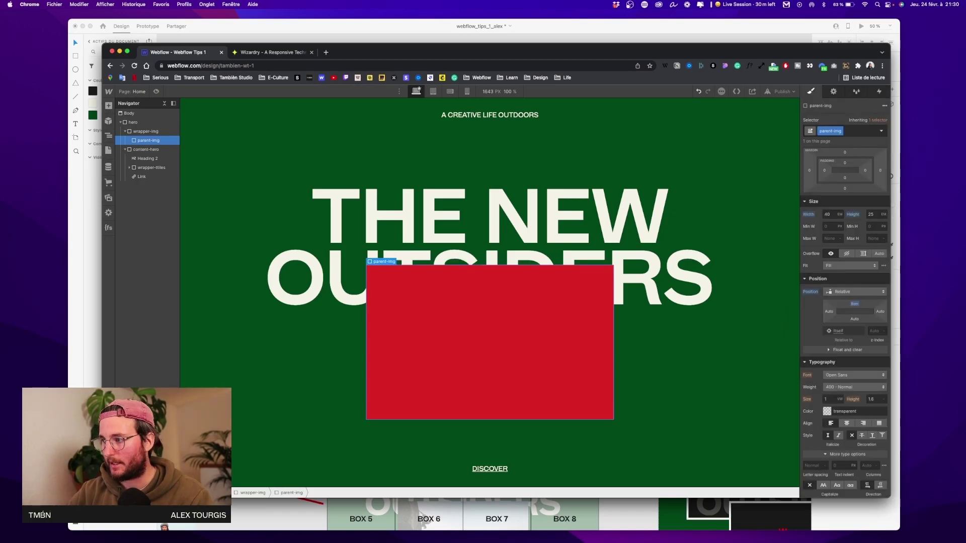
click(856, 305)
text(9)
key(Return)
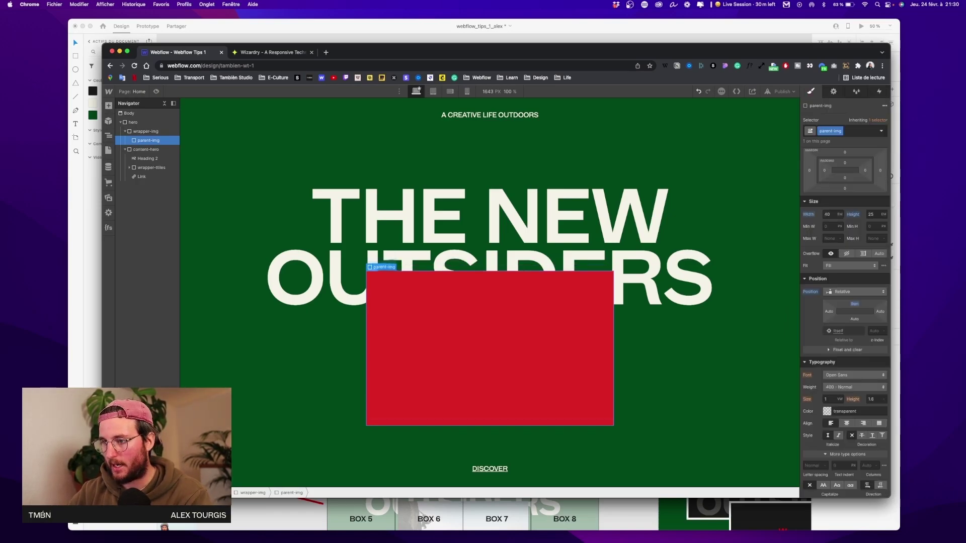
Set the top offset of wrapper-titles to -9 em and bring up the open windows for comparison with XD.
click(146, 167)
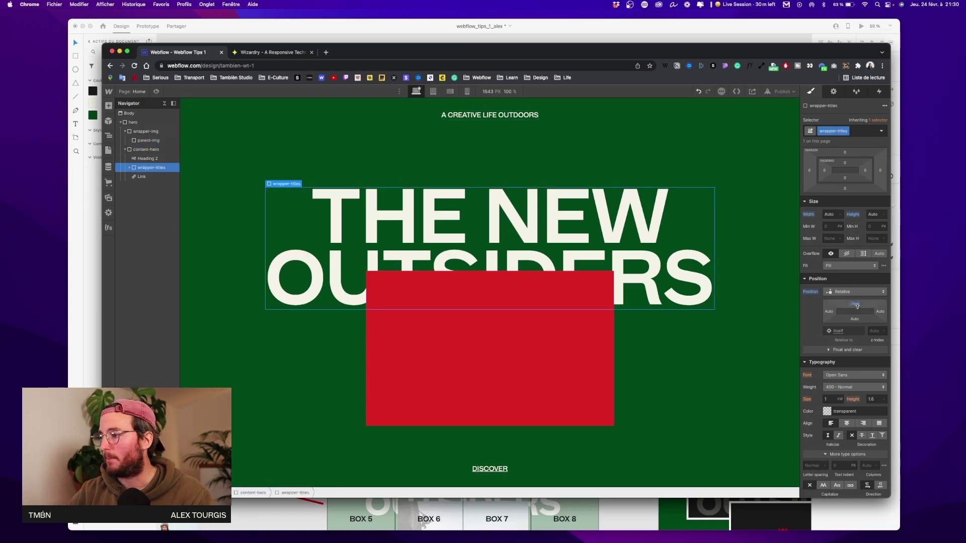
click(853, 306)
text(-)
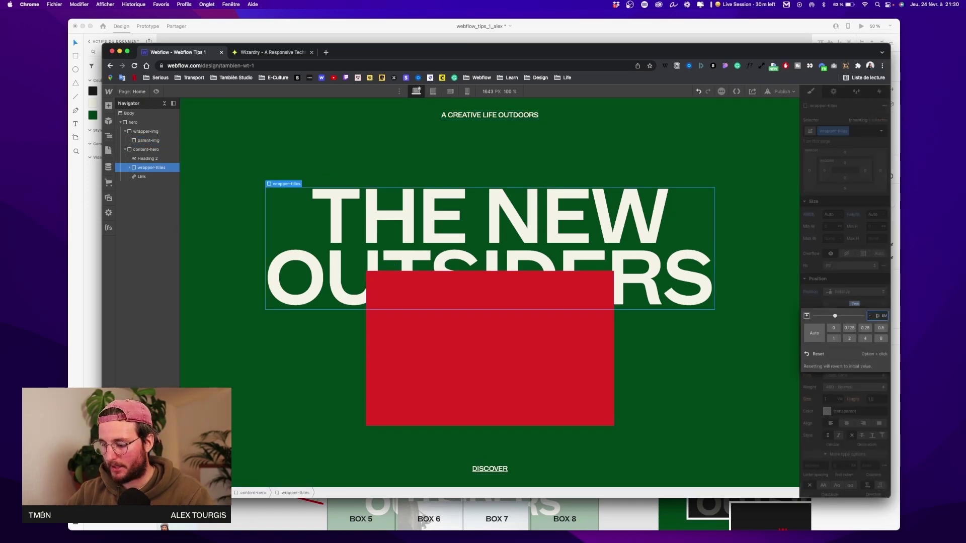
text(9)
key(Return)
key(ctrl+Up)
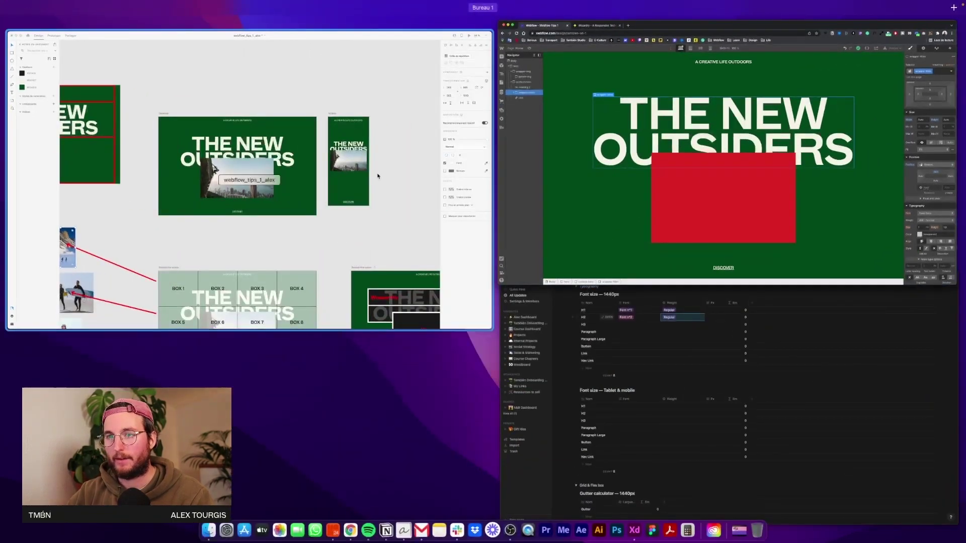
Return to the Webflow window and reset parent-img's width and red background color.
click(826, 185)
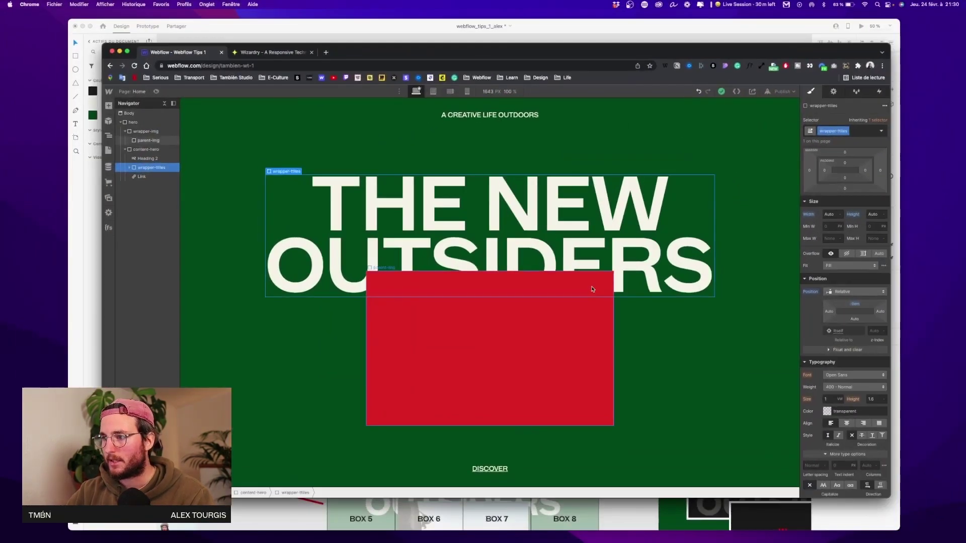
click(572, 344)
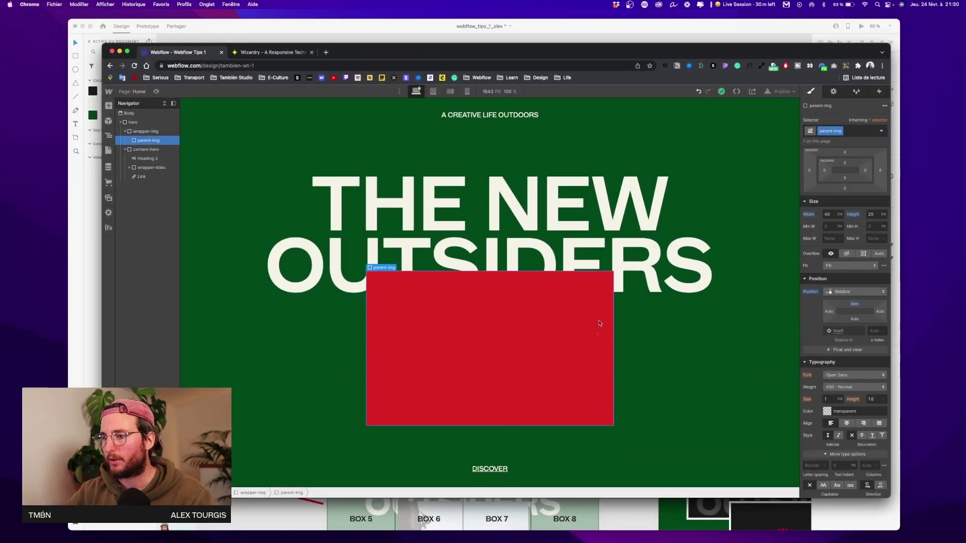
click(810, 214)
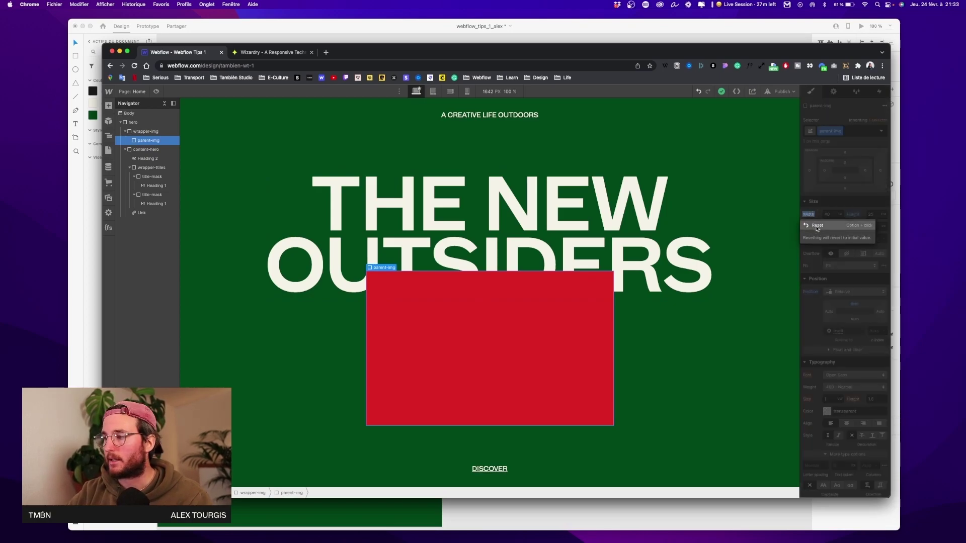
click(816, 227)
scroll(862, 344, down, 5)
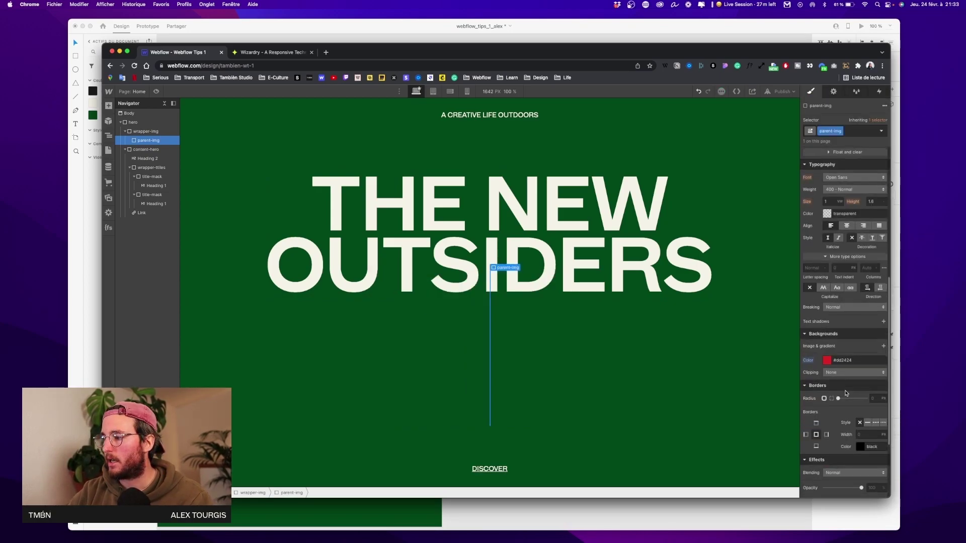
click(811, 361)
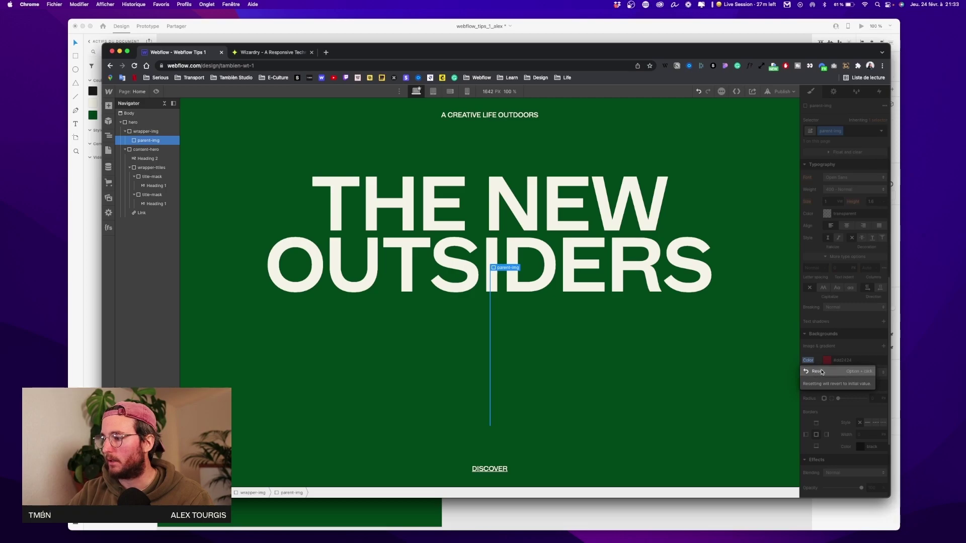
click(825, 373)
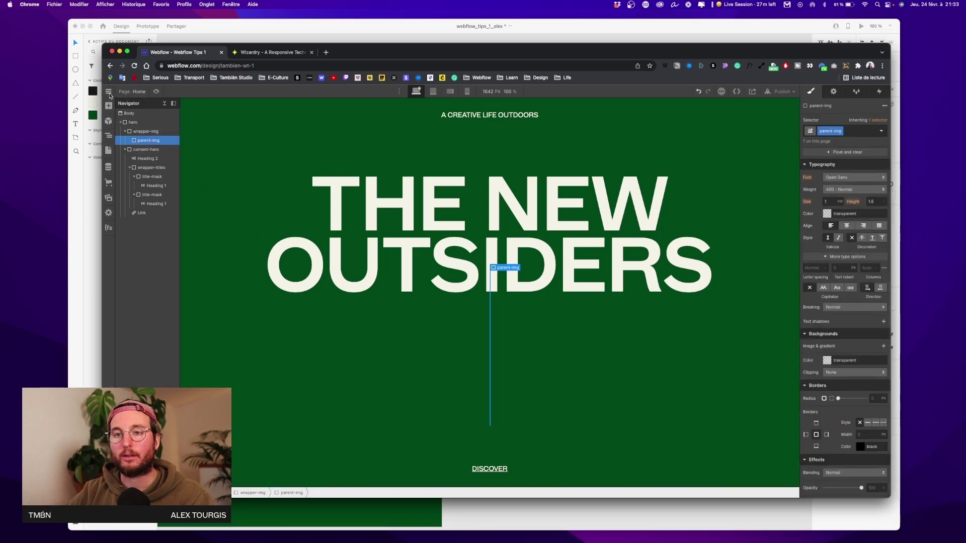
Insert an Image element inside parent-img and assign it the asset 1.jpg.
click(108, 106)
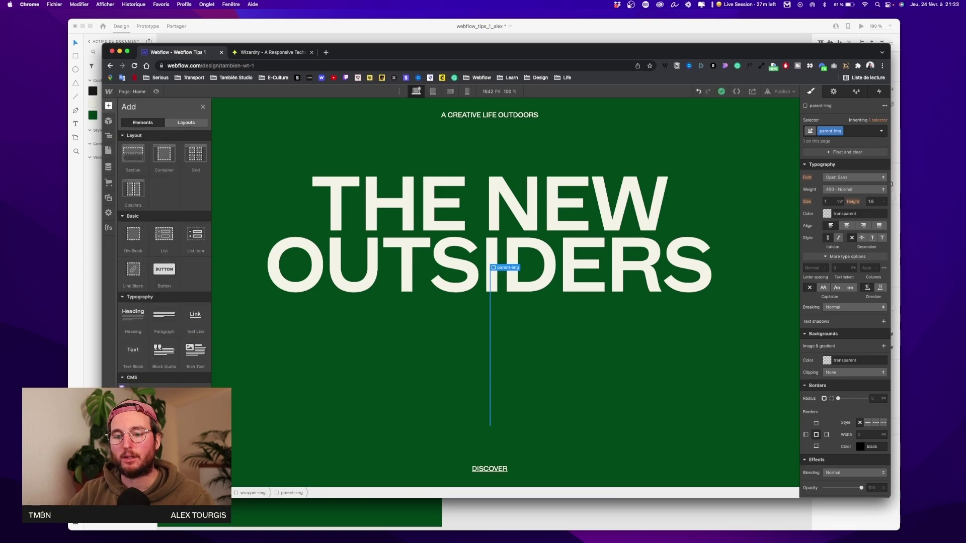
drag(133, 441, 151, 146)
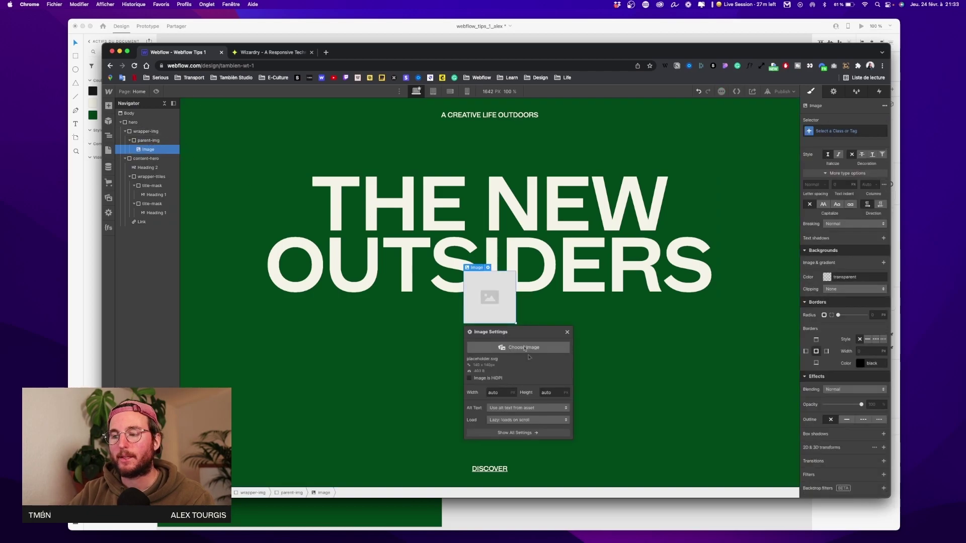
click(518, 348)
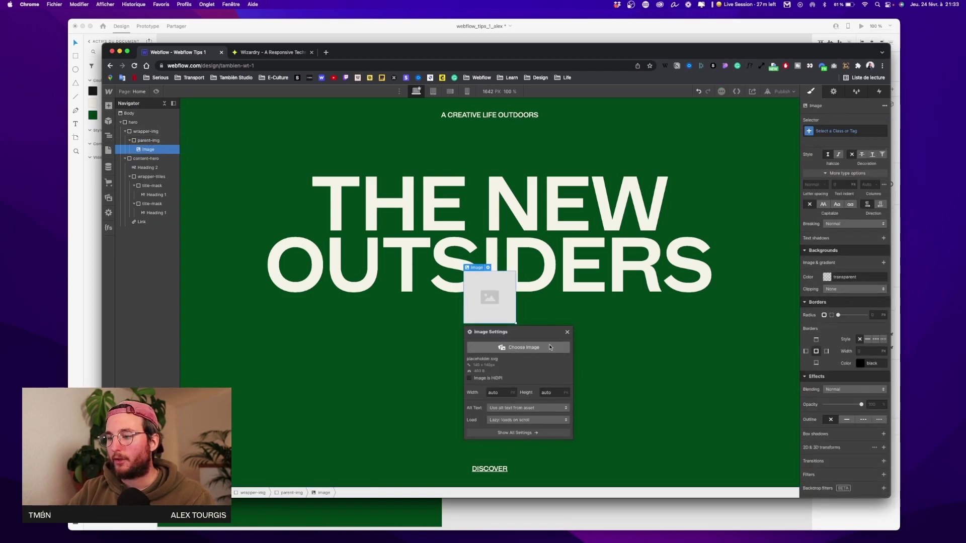
click(131, 168)
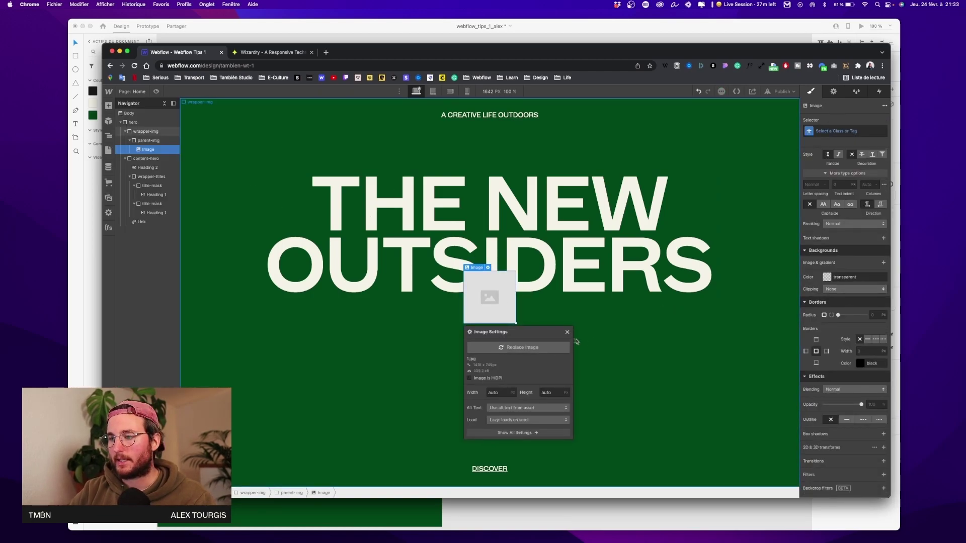
click(326, 161)
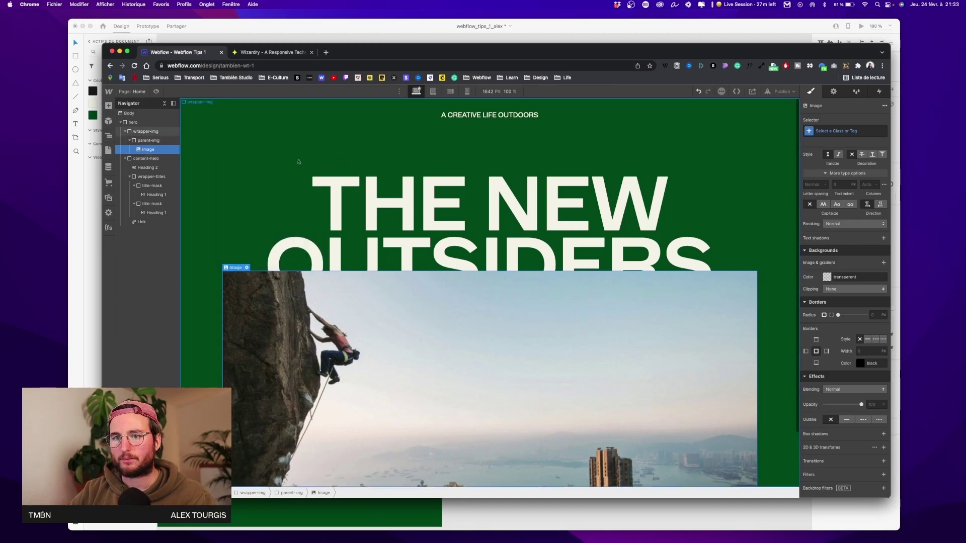
Give the image the class img, with width Auto and height 100%.
click(846, 131)
text(img)
key(Return)
scroll(867, 280, up, 10)
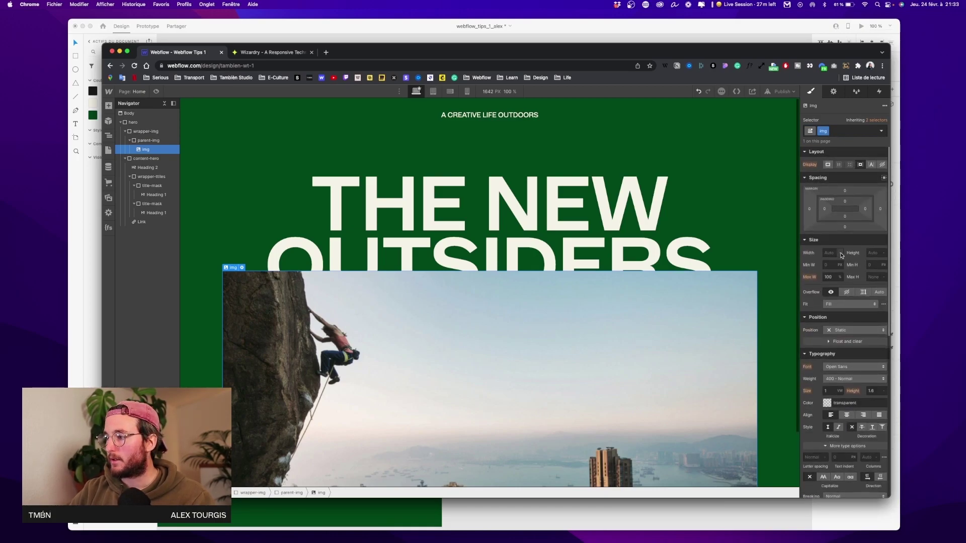
click(841, 254)
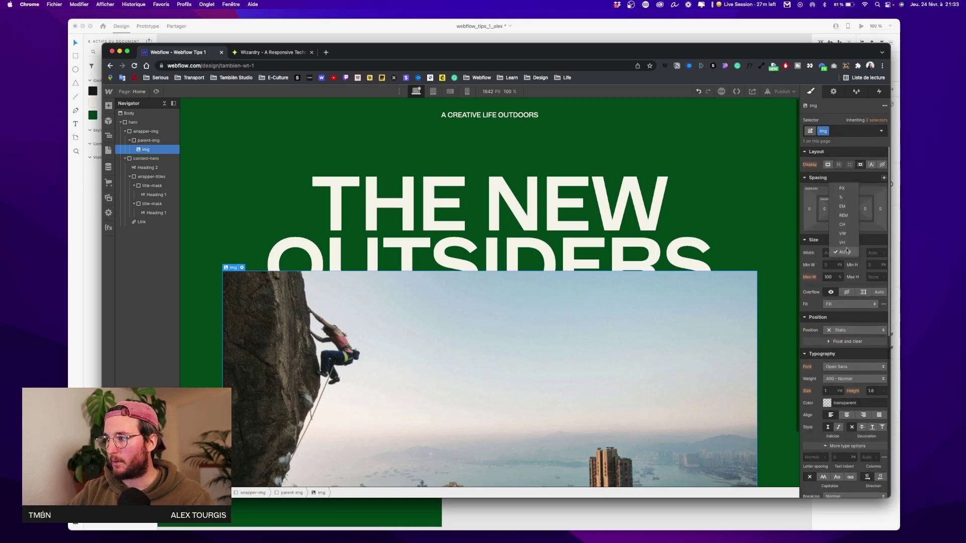
click(846, 252)
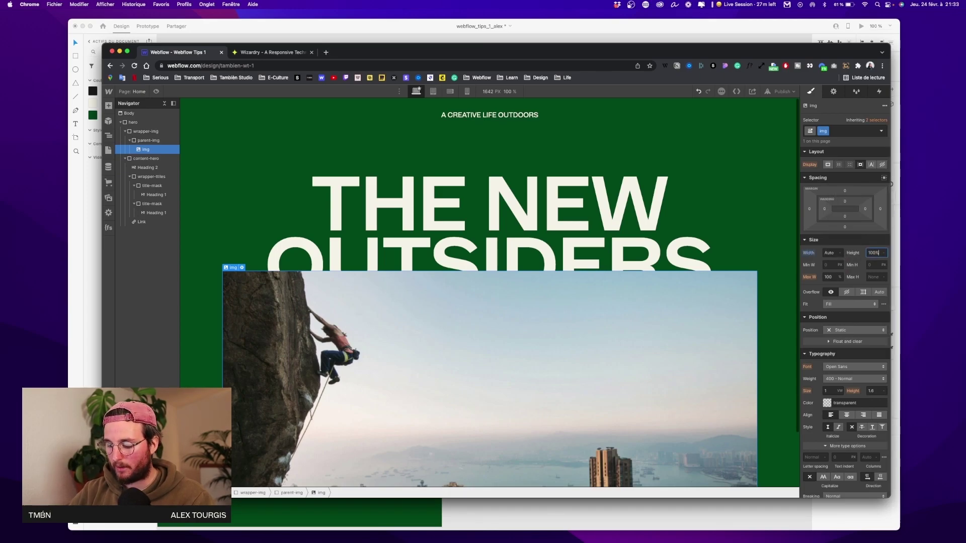
text(100%)
key(Return)
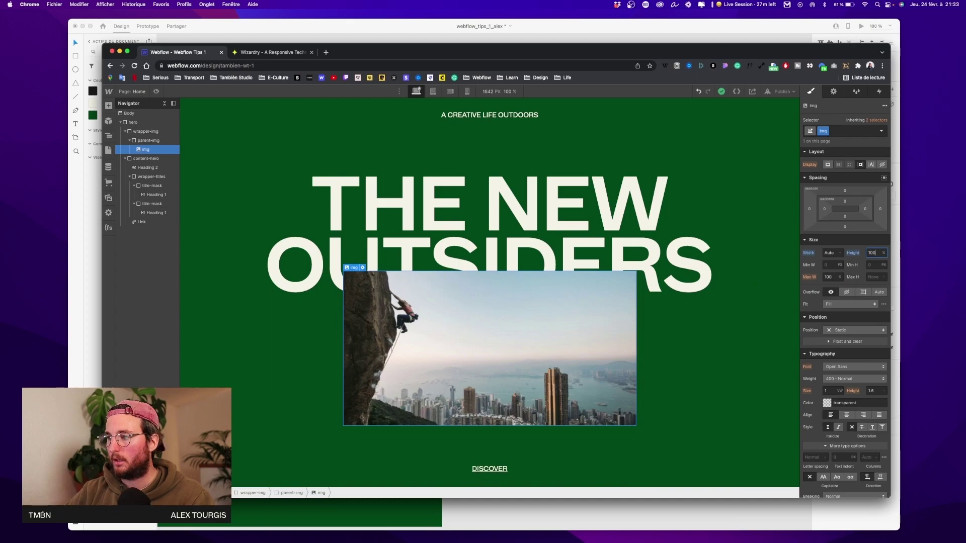
click(144, 144)
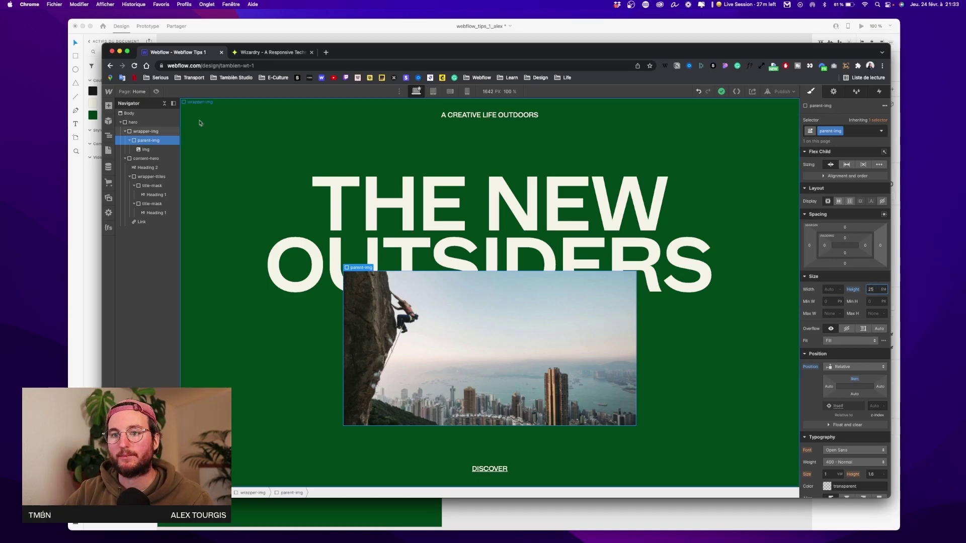
click(143, 150)
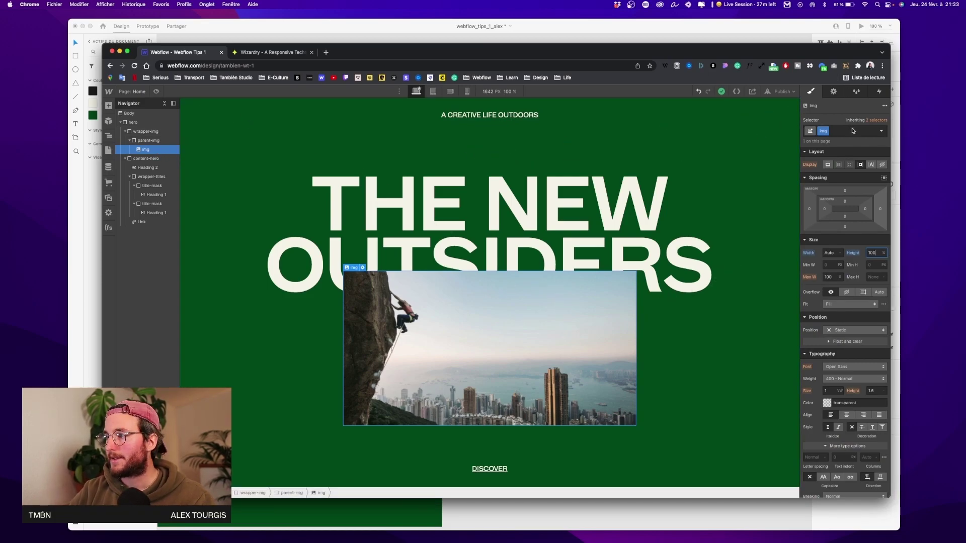
click(853, 131)
text(1)
key(Return)
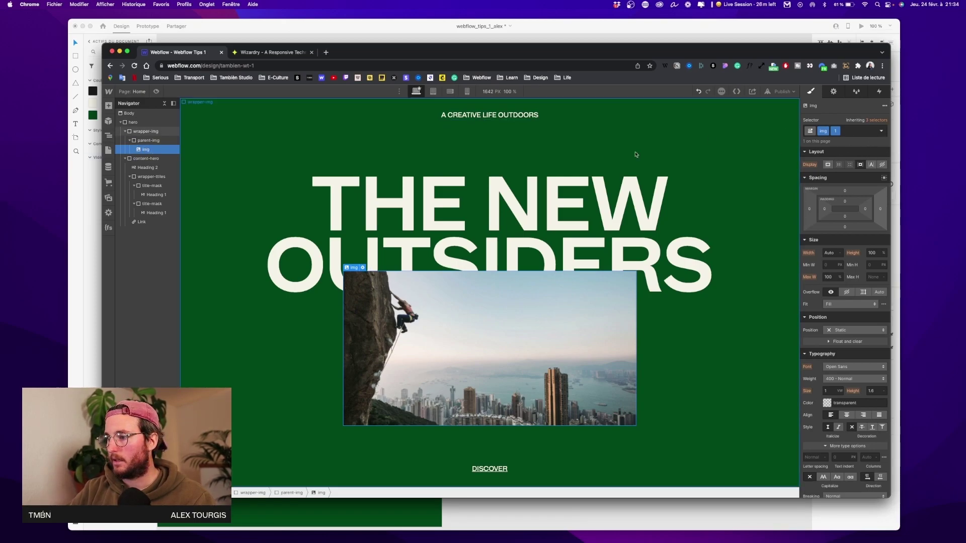
key(super+z)
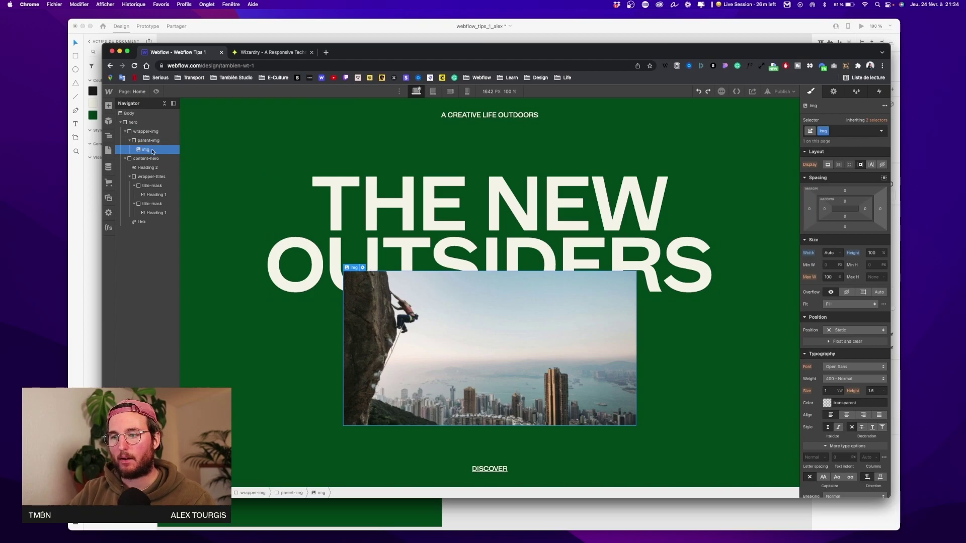
Duplicate the image, add combo class 1 to the first img and set its display to none.
key(super+d)
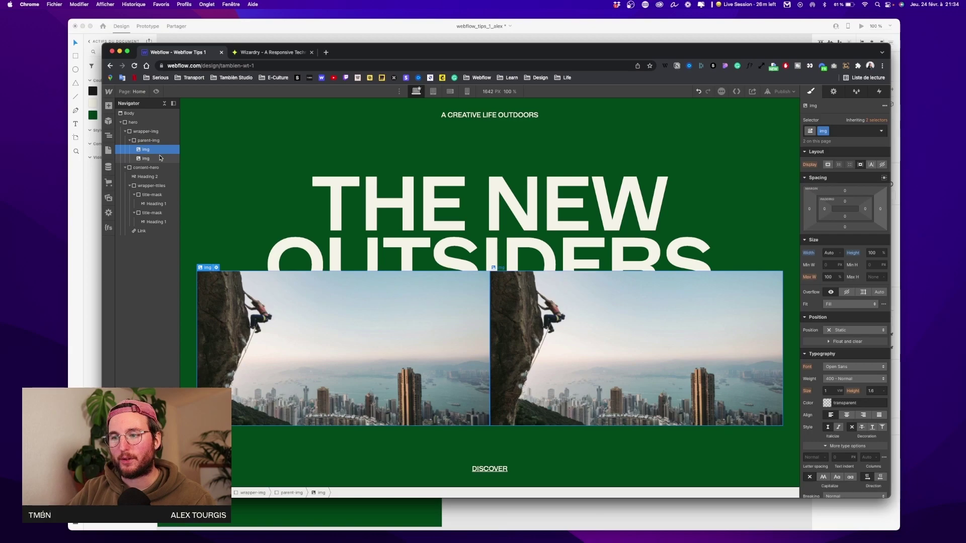
click(856, 130)
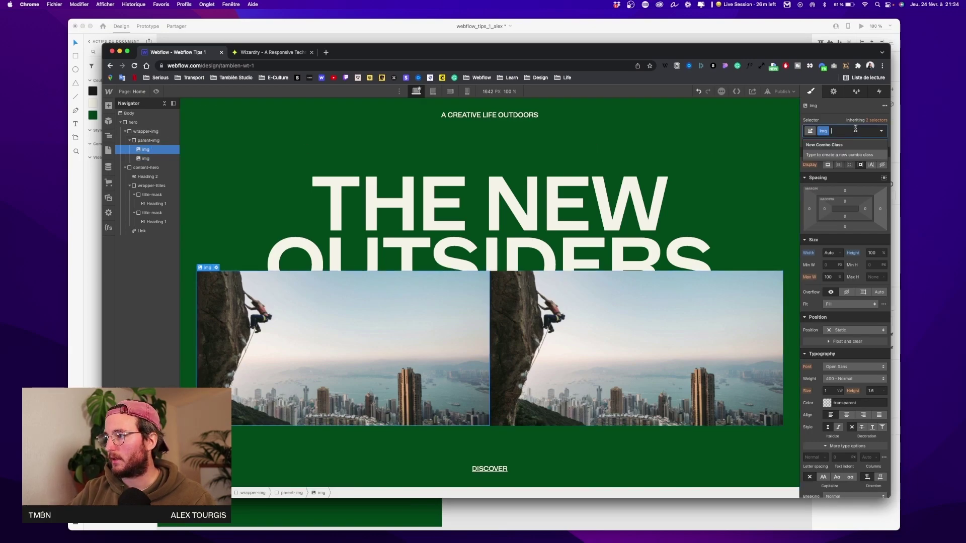
text(1)
key(Return)
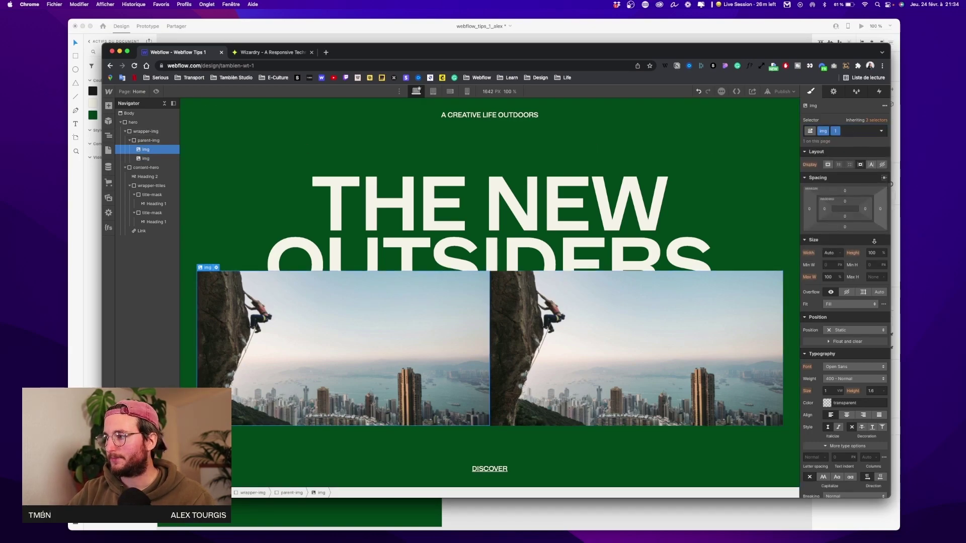
click(882, 165)
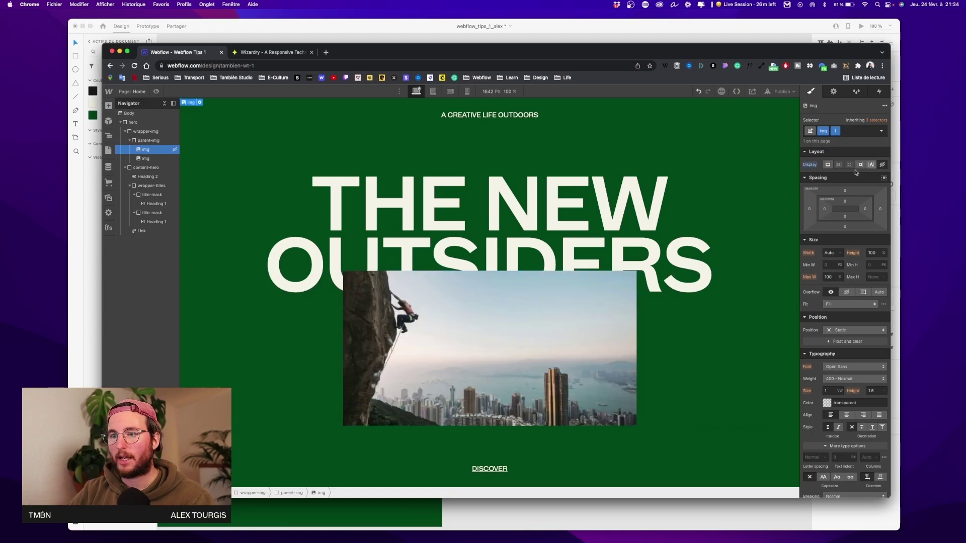
Add combo class 2 to the second img and replace its picture with 2.jpg.
click(146, 159)
click(850, 131)
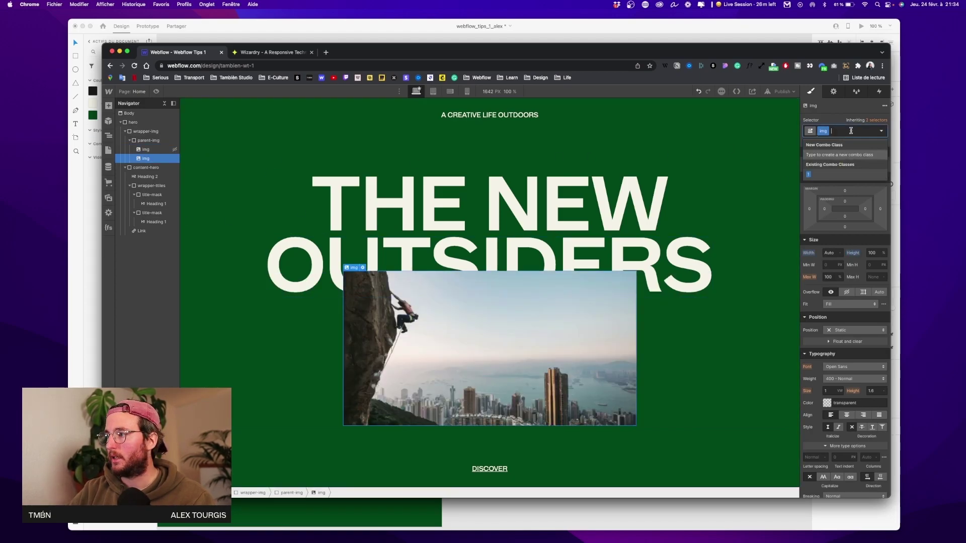
text(2)
key(Return)
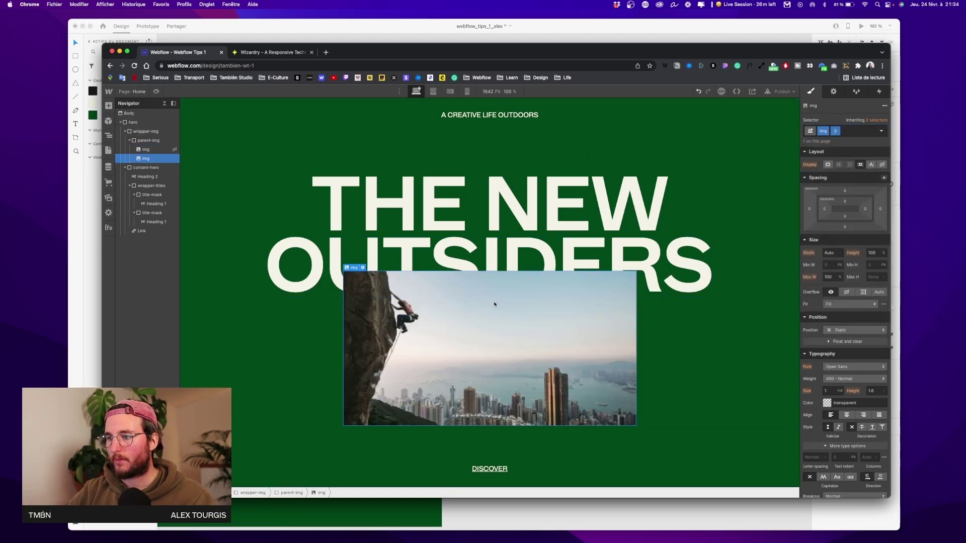
click(362, 268)
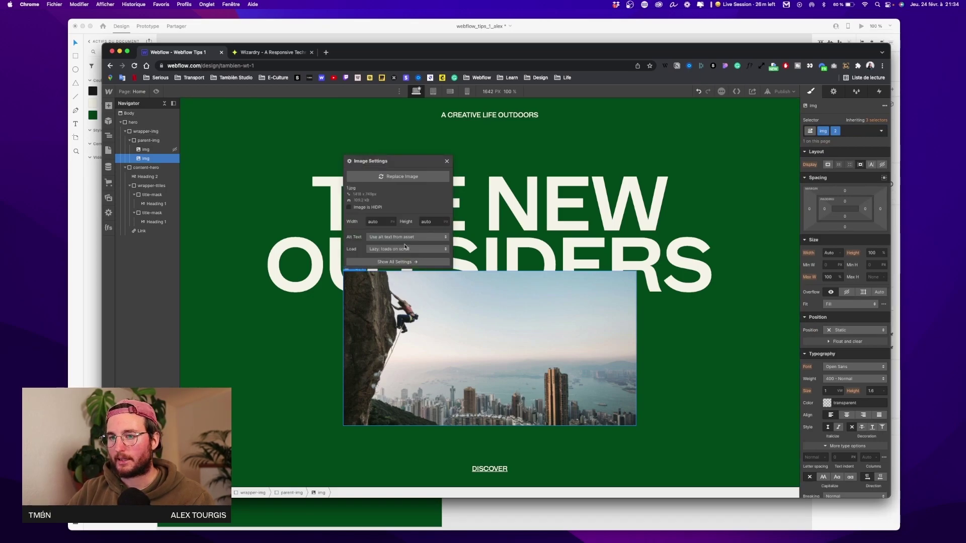
click(405, 177)
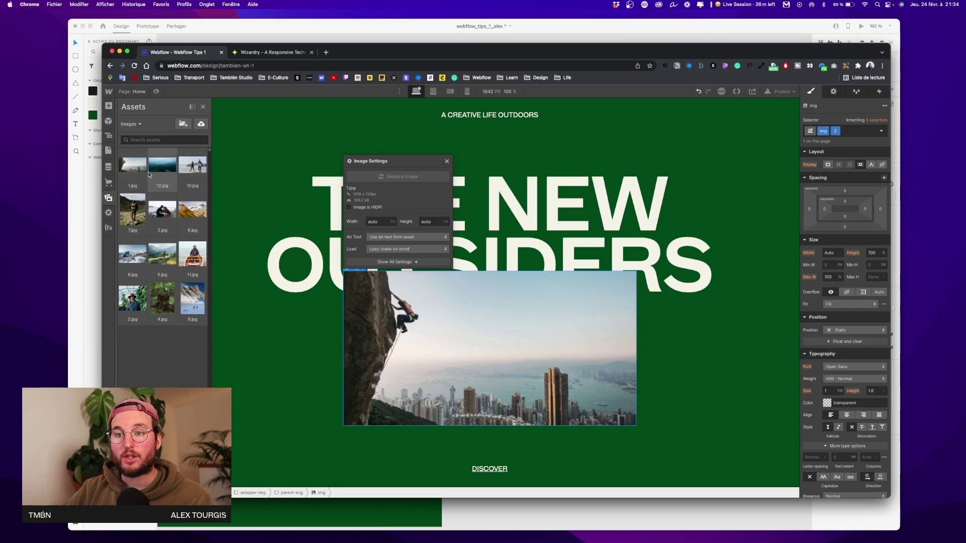
click(132, 300)
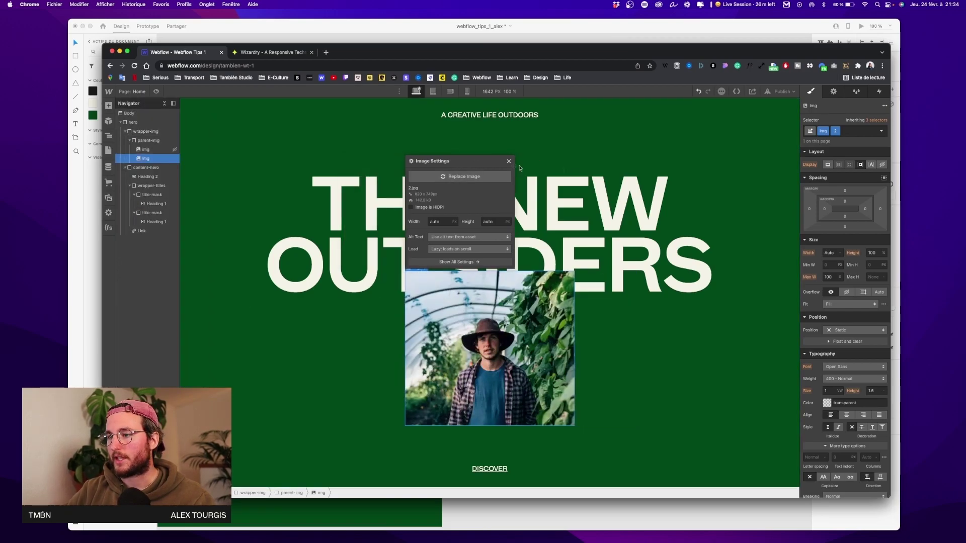
click(509, 161)
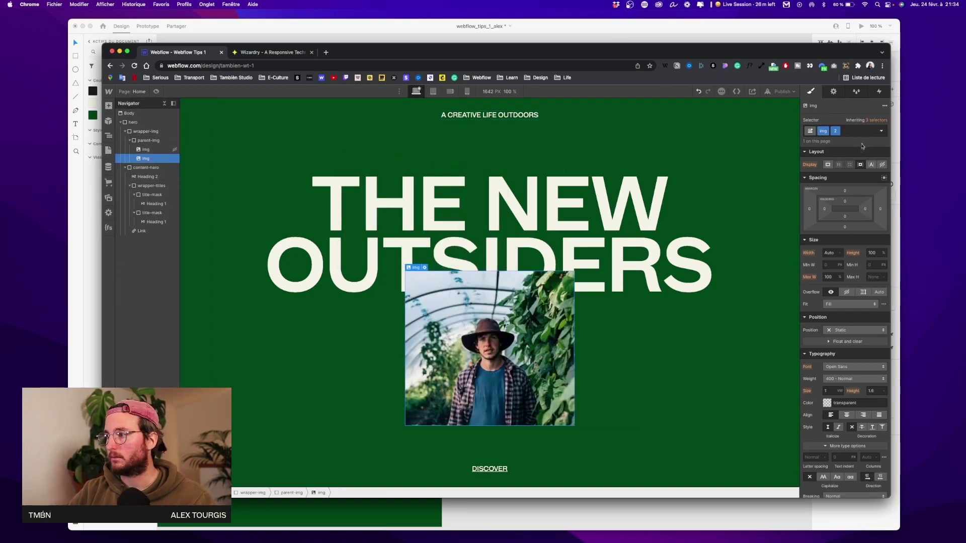
Copy the second img and paste eight copies of it inside parent-img.
click(157, 159)
key(super+c)
key(super+v)
key(super+v)
key(super+v)
key(super+v)
key(super+v)
key(super+v)
key(super+v)
key(super+v)
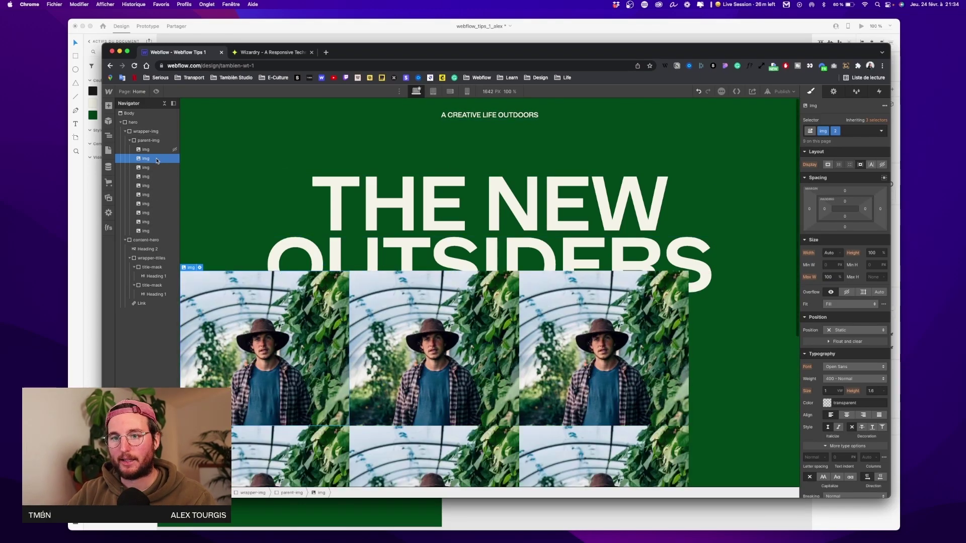
Reset the display override on combo class 1 and set the base img class to display none.
click(153, 150)
click(809, 165)
click(819, 177)
click(876, 121)
click(830, 177)
click(882, 165)
Give the duplicated images their own numbered combo classes and paste one more img into parent-img.
click(153, 150)
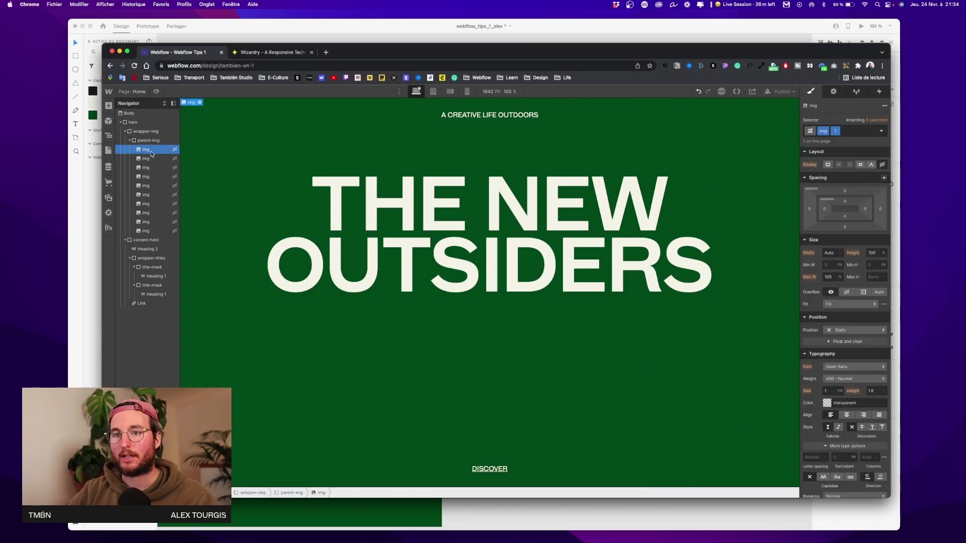
click(153, 159)
click(153, 168)
click(153, 177)
click(153, 185)
click(154, 195)
click(154, 204)
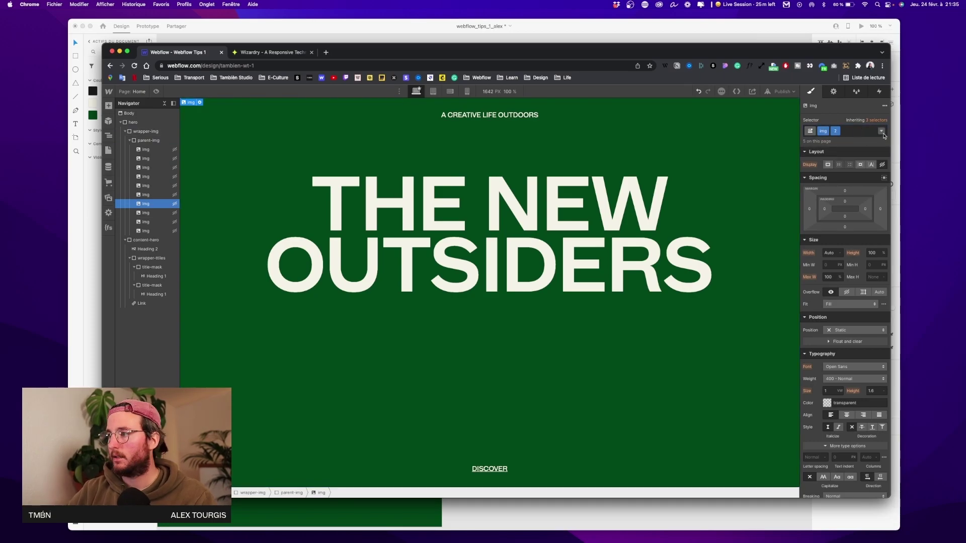
key(super+v)
Check the combo class numbers of the fifth through eleventh images inside parent-img.
click(145, 186)
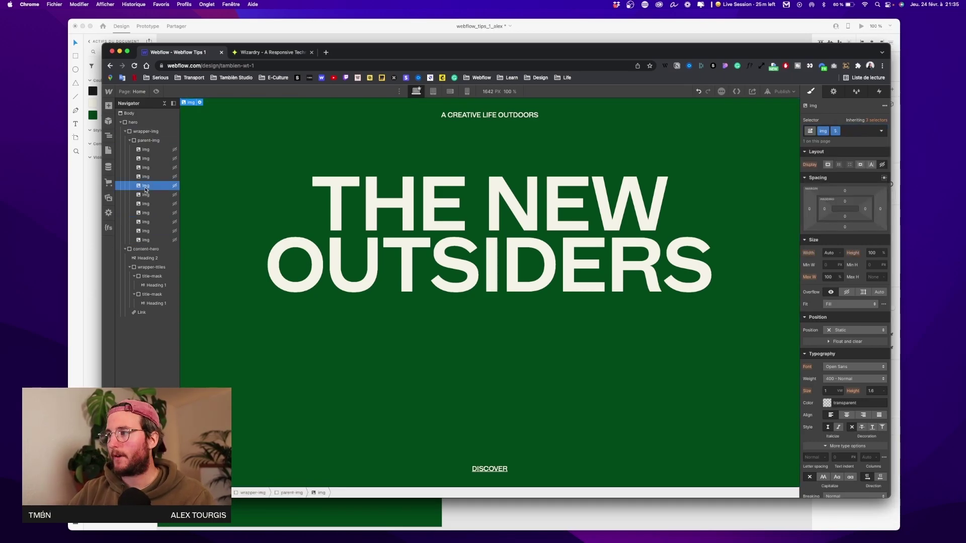
click(146, 195)
click(147, 204)
click(148, 213)
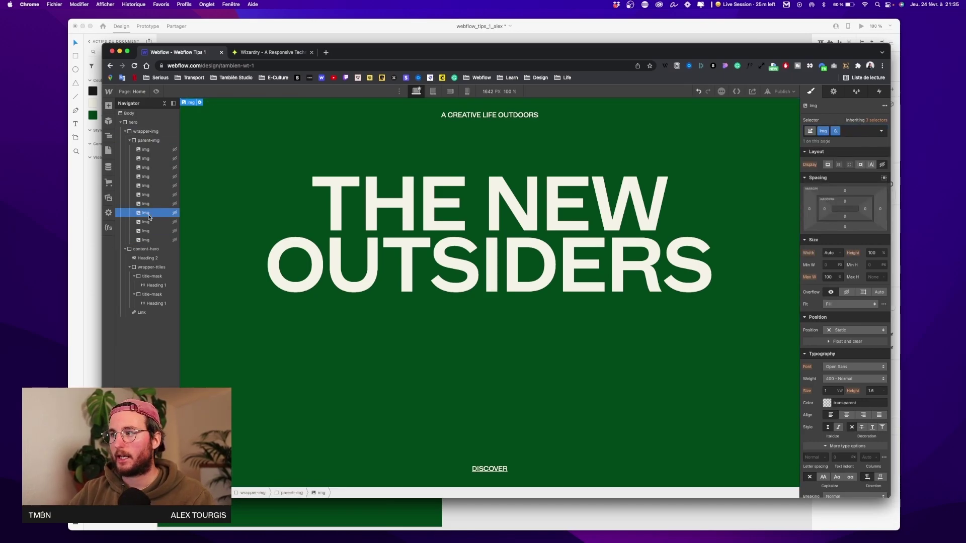
click(147, 222)
click(147, 231)
click(146, 240)
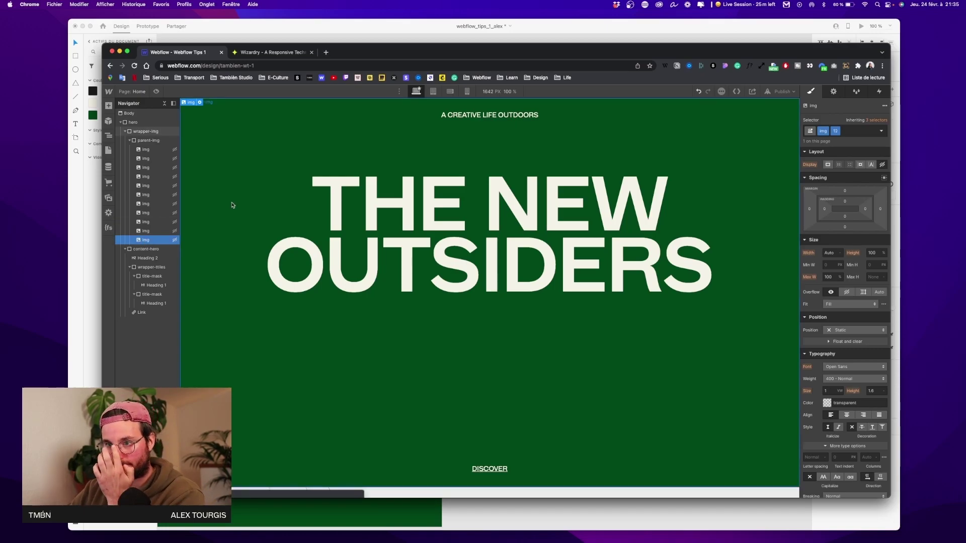
Preview the first and second images in parent-img by temporarily displaying each as block, undoing the display change each time.
click(159, 150)
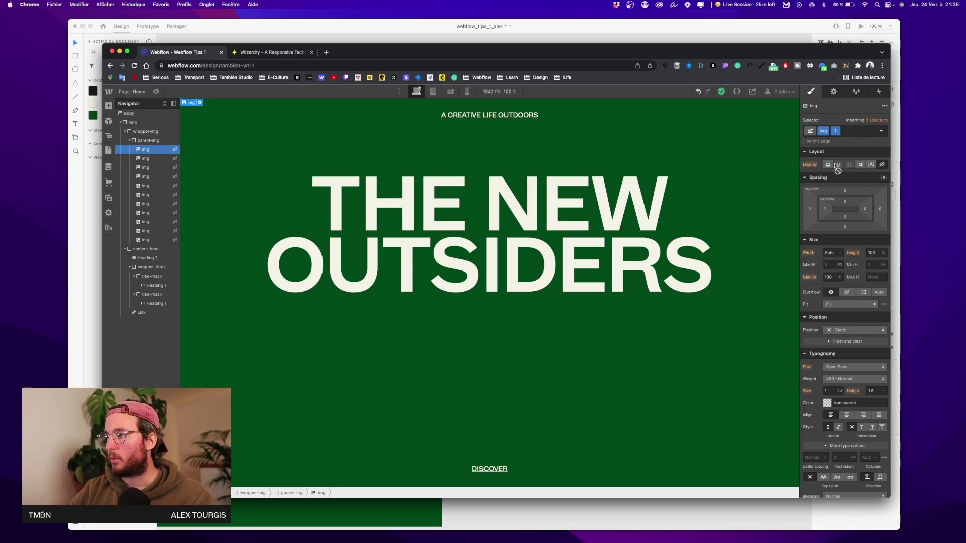
click(828, 165)
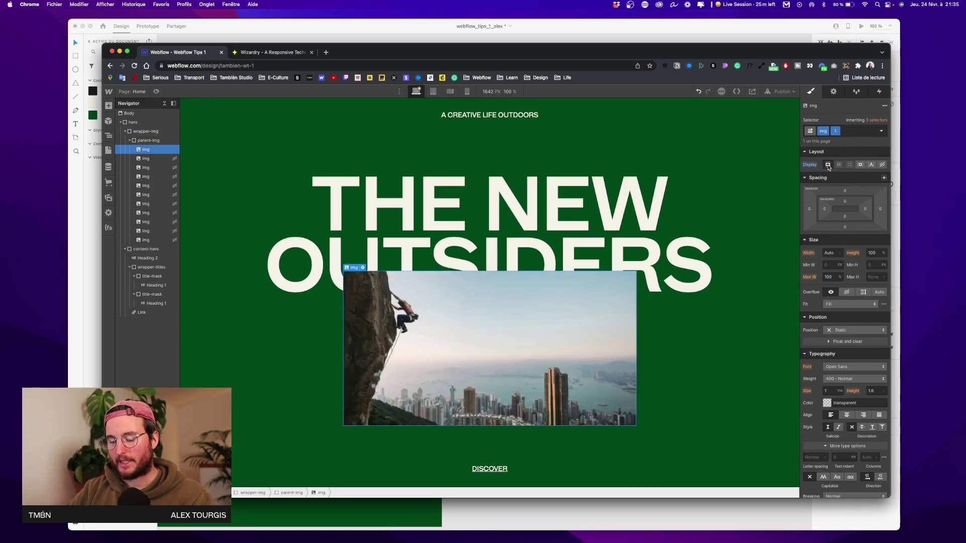
key(super+z)
click(160, 159)
click(828, 166)
key(super+z)
Display the third img as block, replace its picture with 3.jpg, and reset the display override on combo class 3.
click(162, 168)
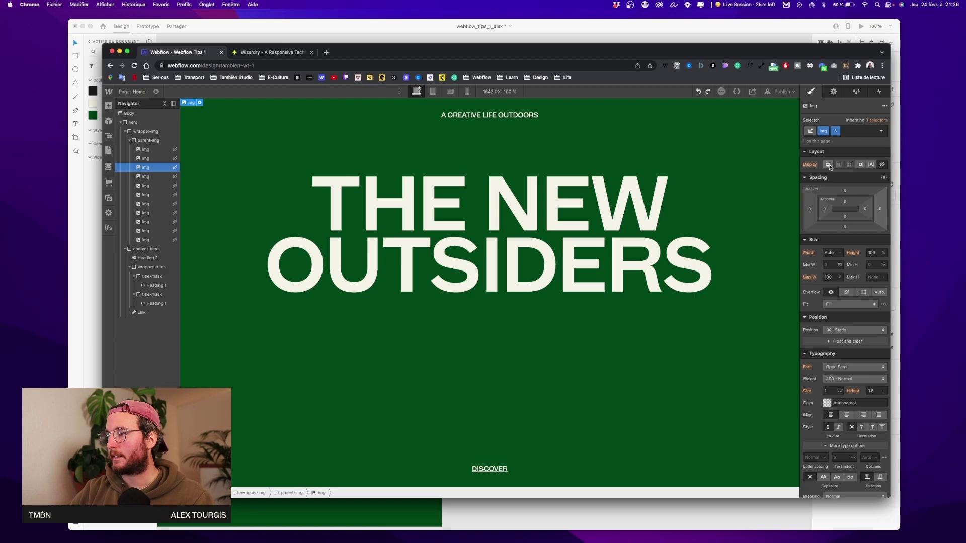
click(829, 165)
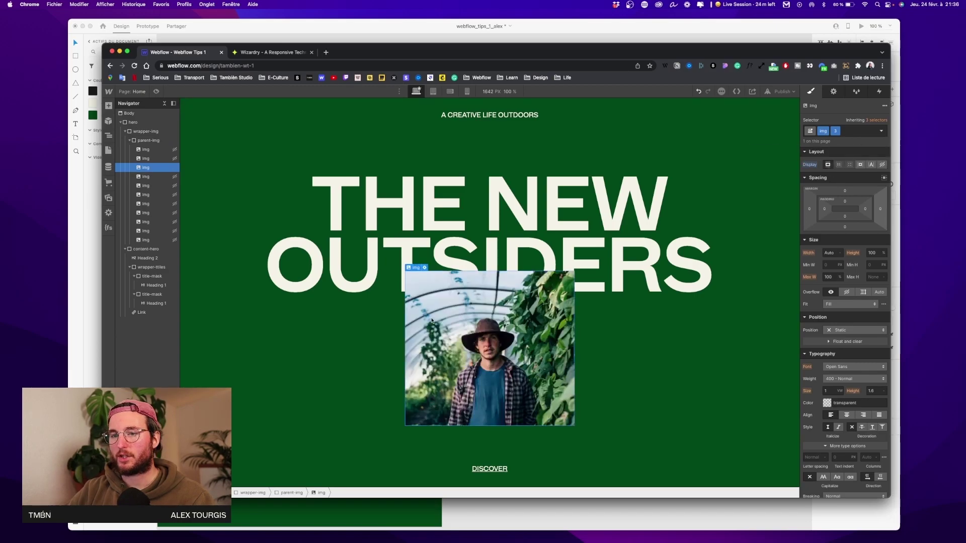
click(424, 268)
click(459, 177)
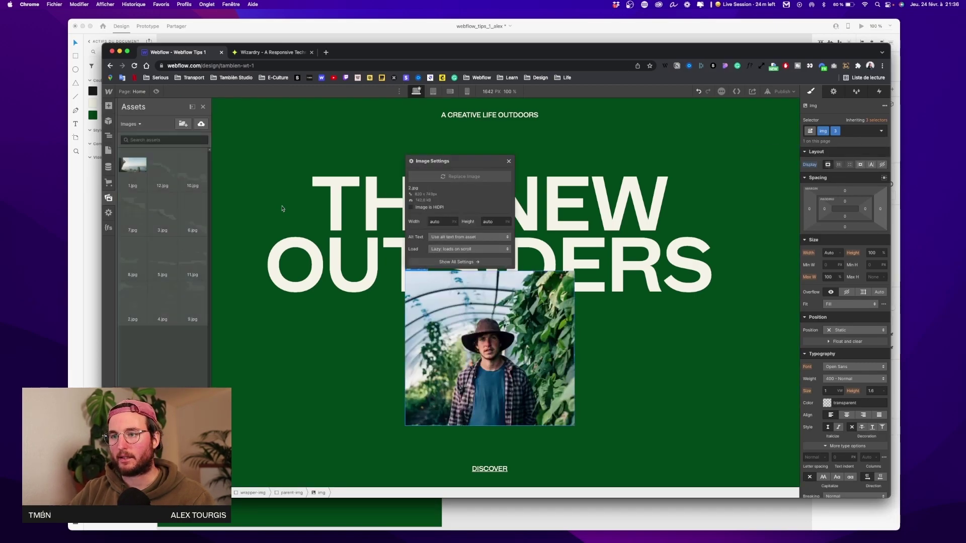
click(162, 212)
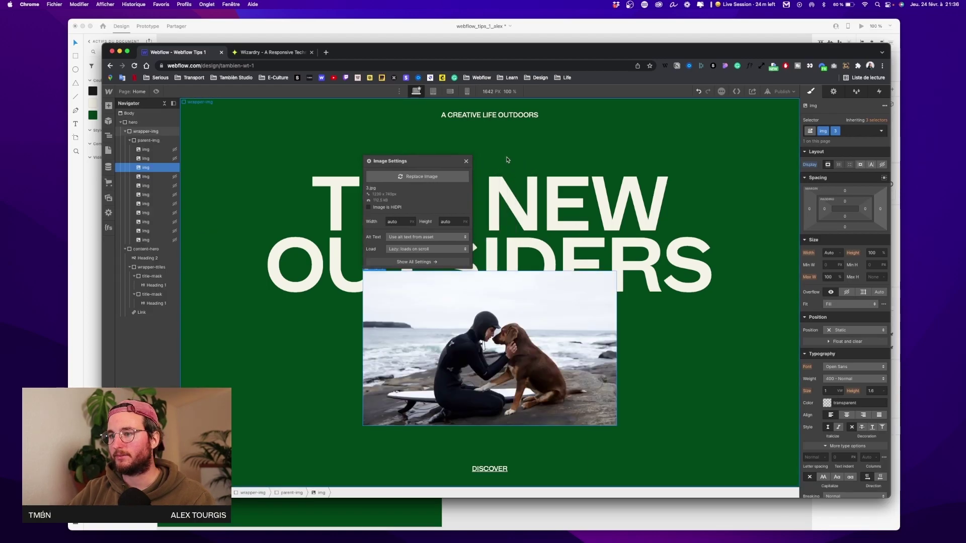
click(466, 161)
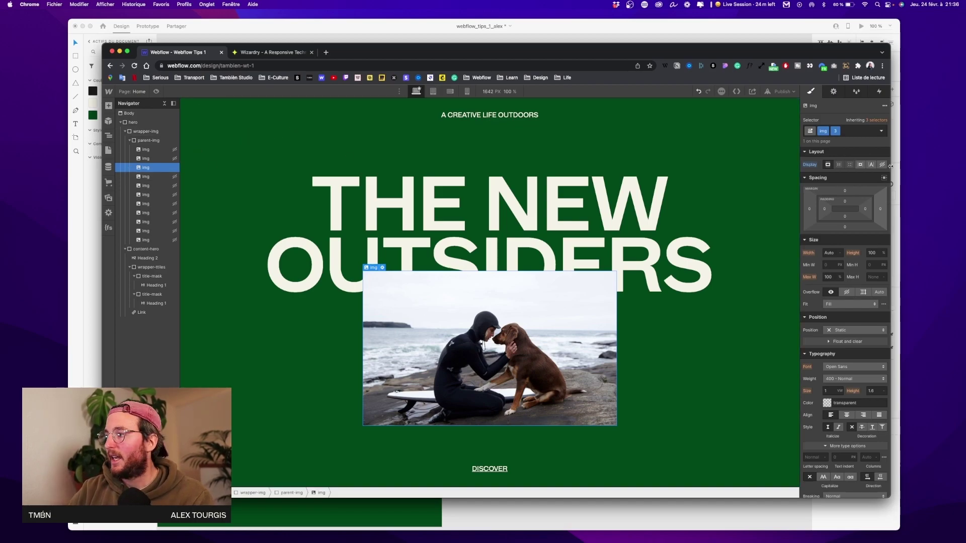
click(813, 165)
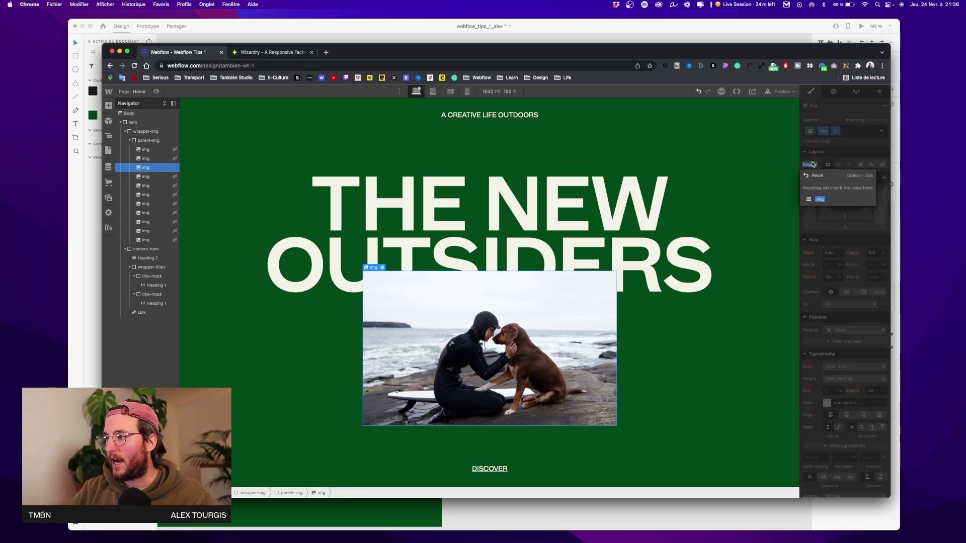
click(816, 176)
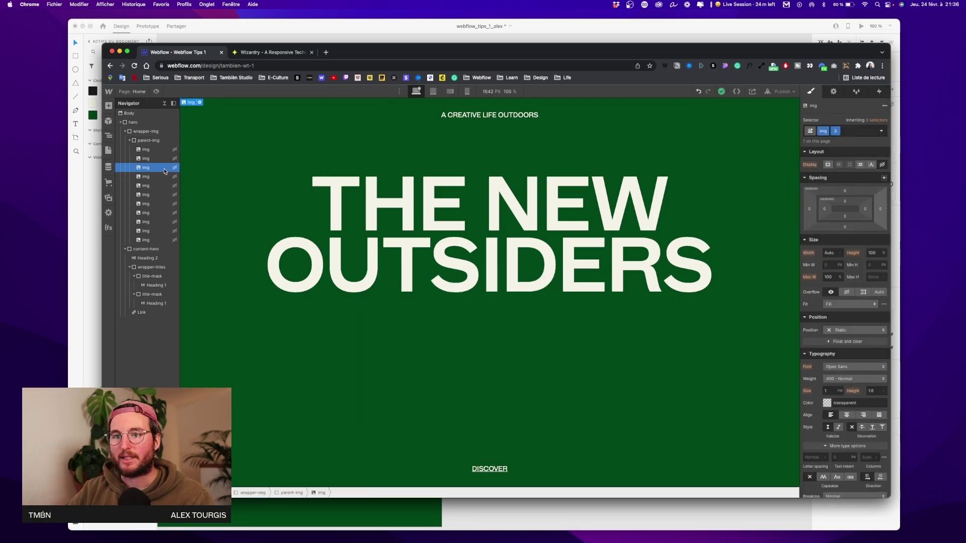
Display the fourth img as block, replace its picture with 4.jpg, and reset the display override on combo class 4.
click(151, 177)
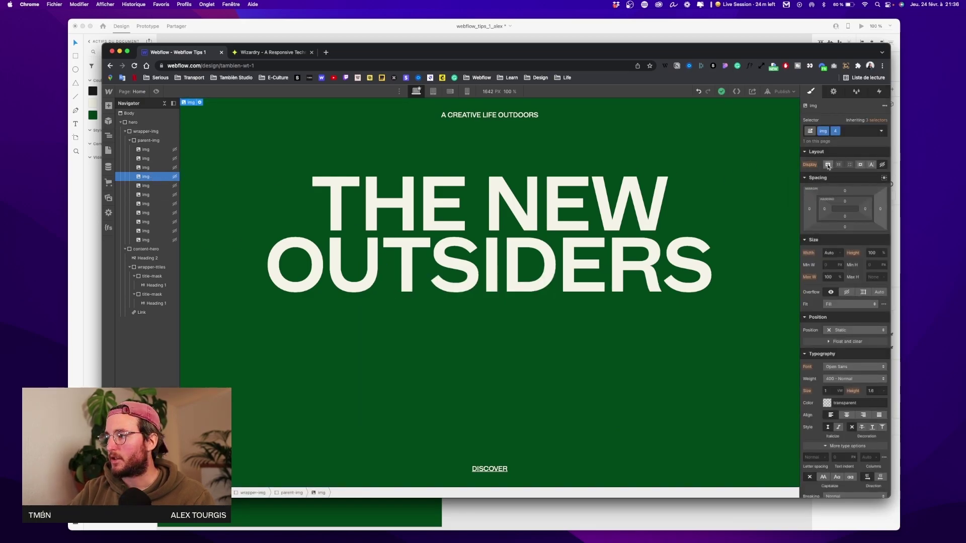
click(828, 164)
click(425, 268)
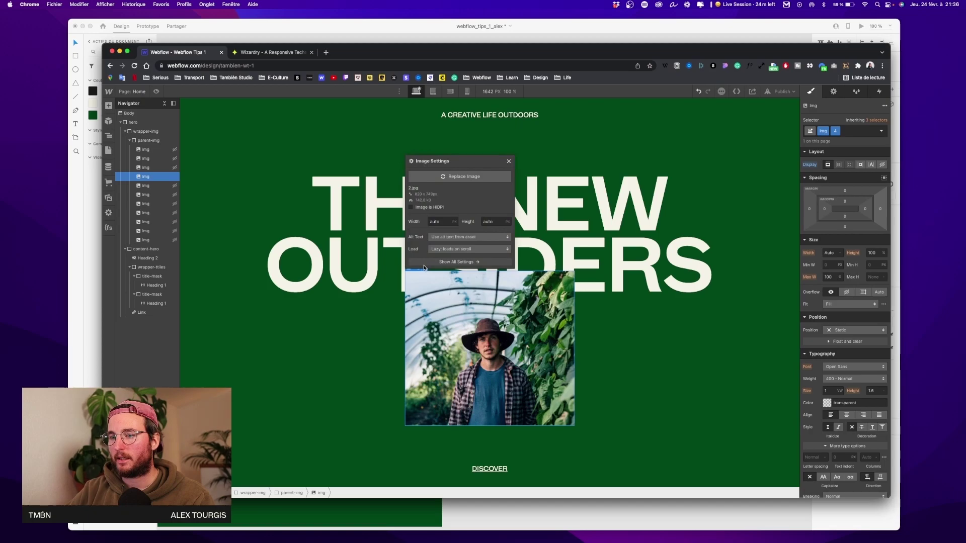
click(464, 177)
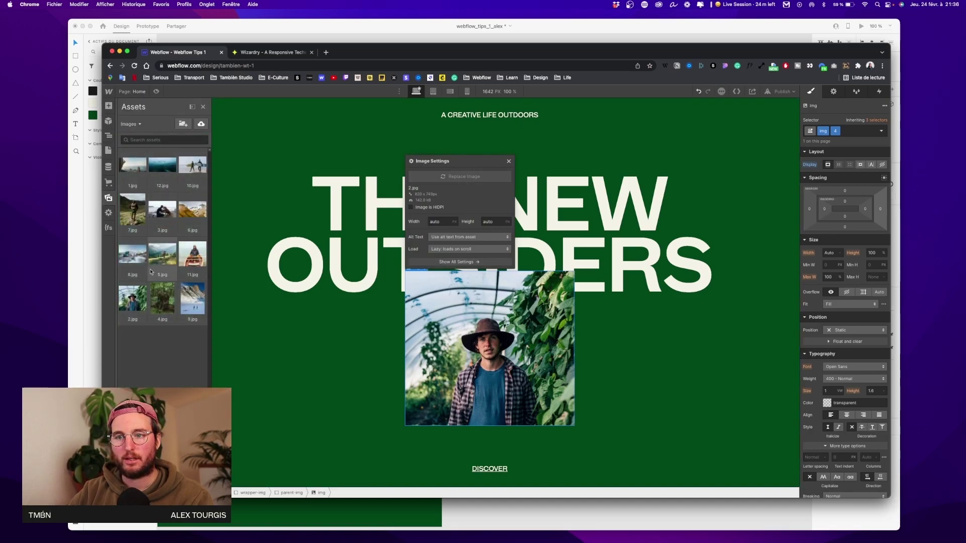
click(162, 301)
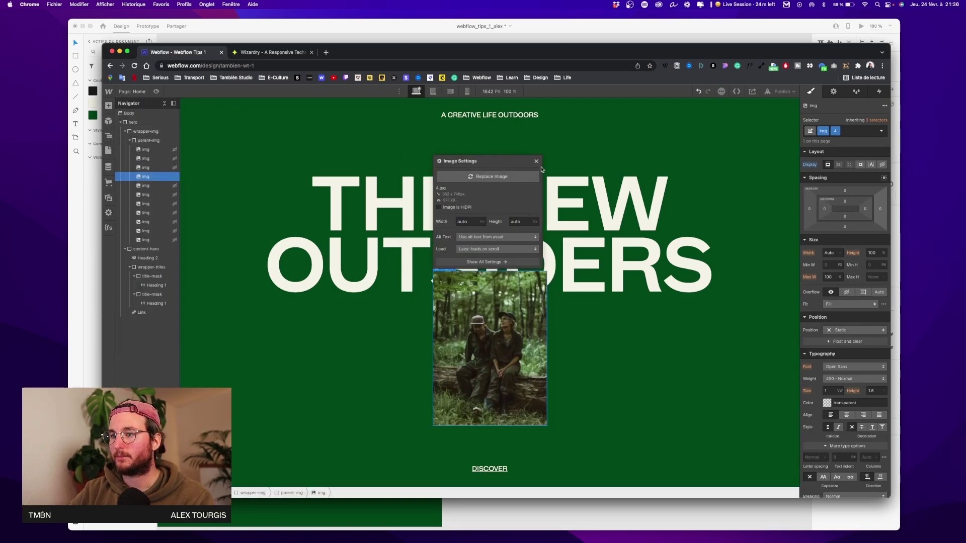
key(Escape)
click(809, 166)
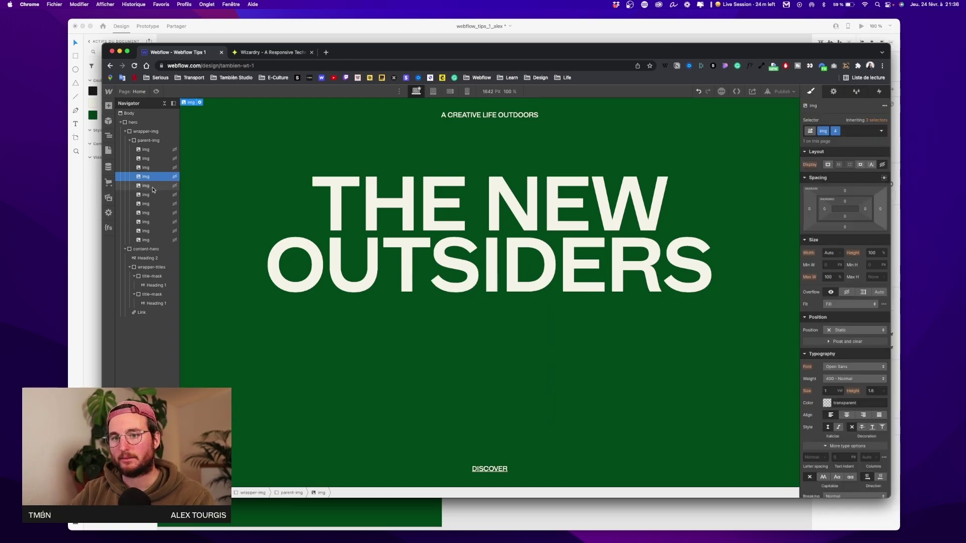
Display the fifth img as block, replace its picture with the matching asset, and reset its display override.
click(146, 186)
click(827, 164)
click(425, 268)
click(477, 176)
click(207, 301)
click(810, 166)
Paste one more img into parent-img and give the sixth img the combo class 6.
click(146, 194)
key(super+v)
click(146, 168)
click(146, 195)
click(146, 249)
click(146, 195)
click(855, 131)
key(BackSpace)
text(6)
key(Return)
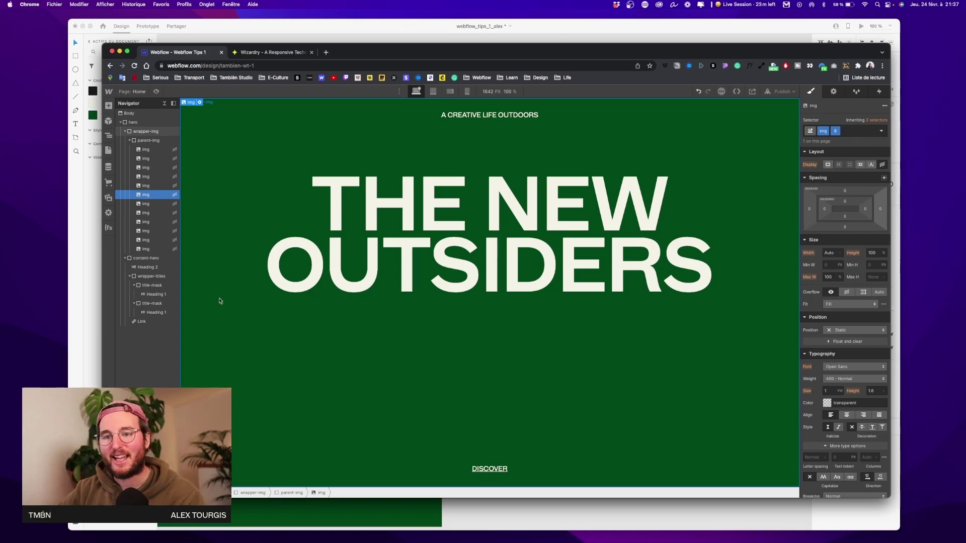
Reset the display override on combo class 12 of the last img in parent-img to hide it again.
click(145, 186)
click(828, 164)
alt+click(810, 165)
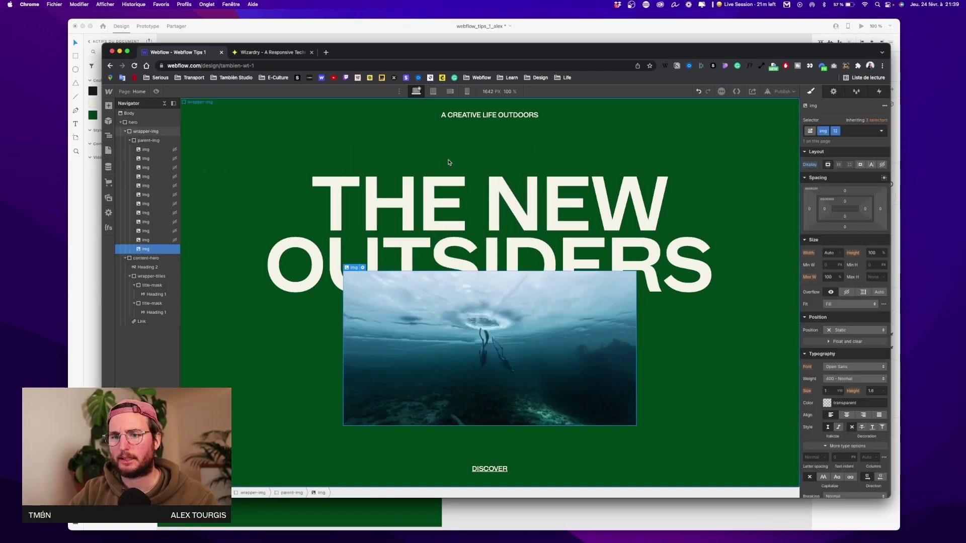
click(809, 165)
click(819, 175)
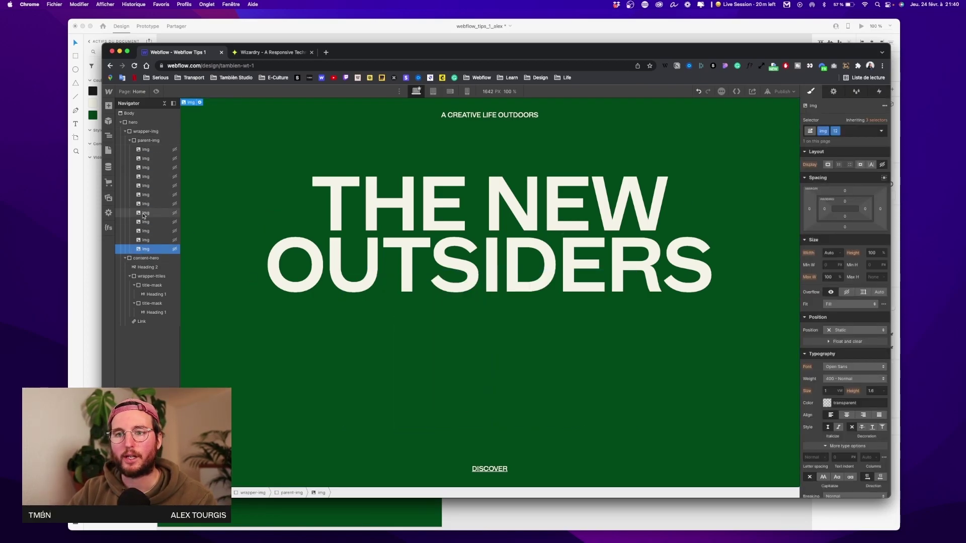
Switch to the Adobe XD mockup and examine the grid of boxes 1 to 12 on the Behind the scene artboard.
key(ctrl+Up)
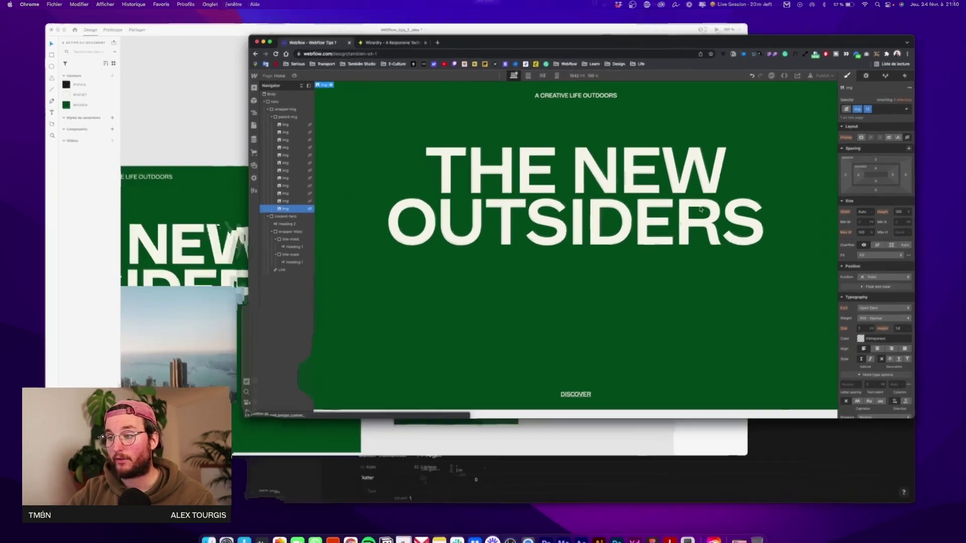
click(378, 209)
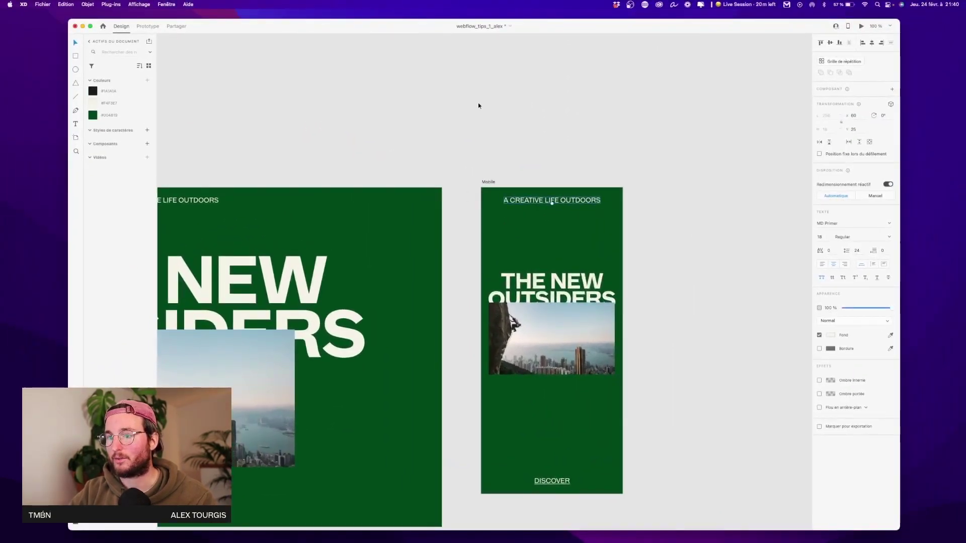
scroll(457, 222, down, 7)
scroll(457, 222, left, 5)
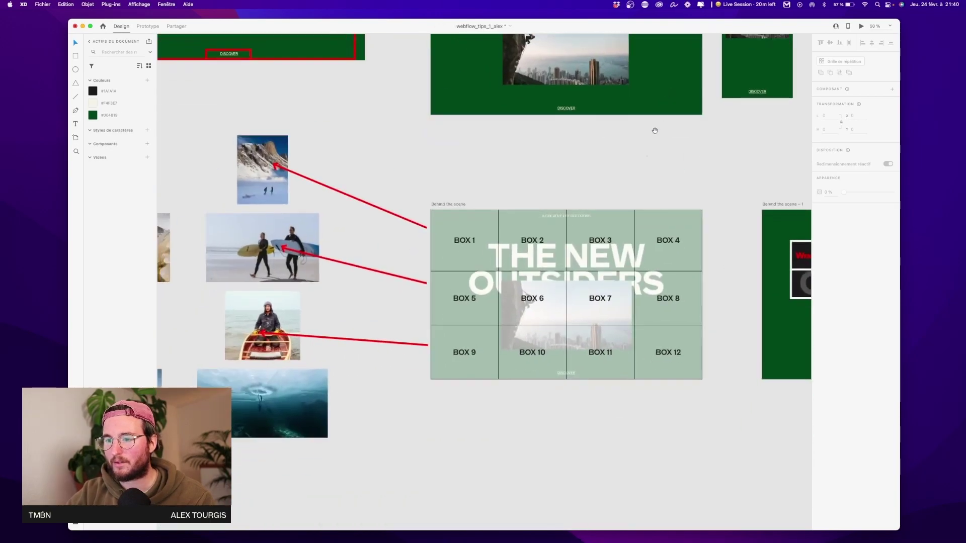
scroll(453, 226, right, 2)
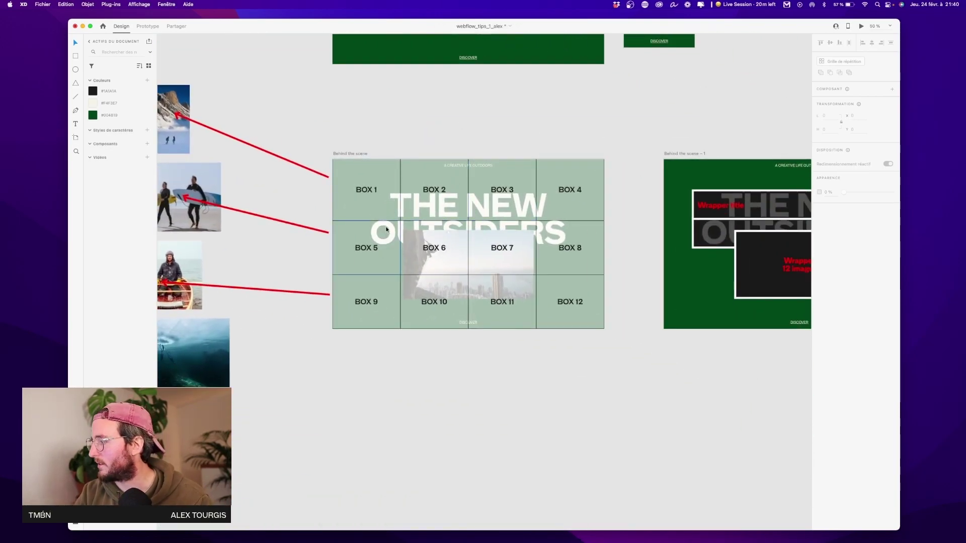
key(super+minus)
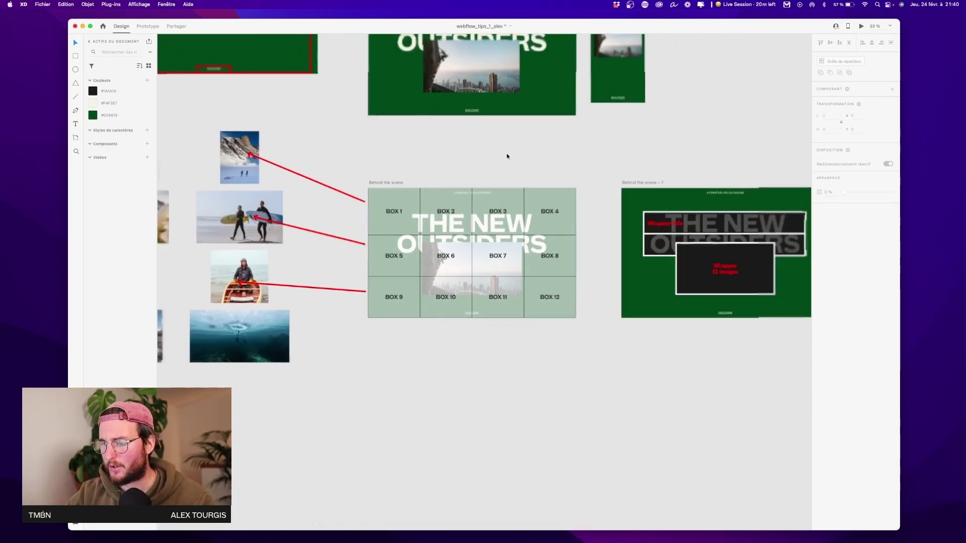
drag(514, 154, 533, 217)
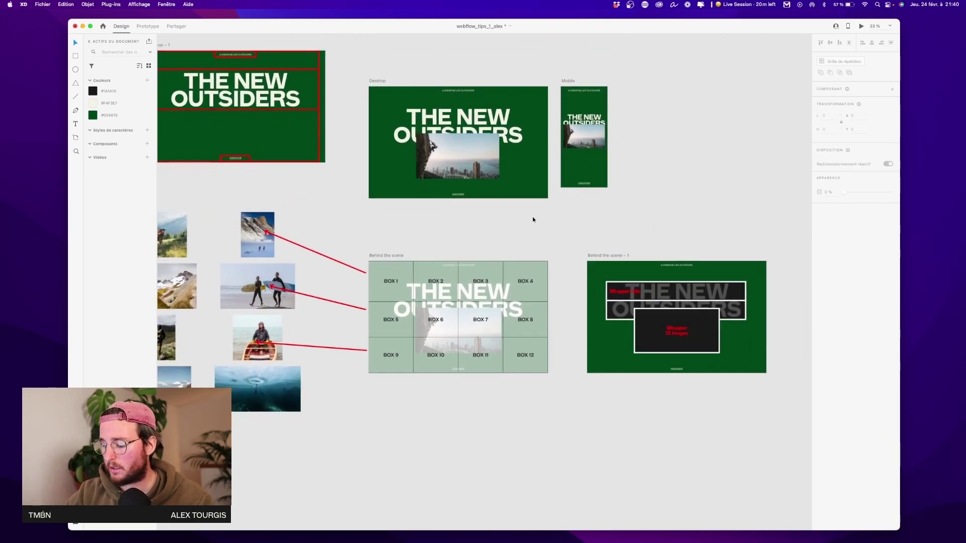
scroll(533, 220, up, 5)
scroll(579, 211, up, 1)
drag(586, 219, 584, 218)
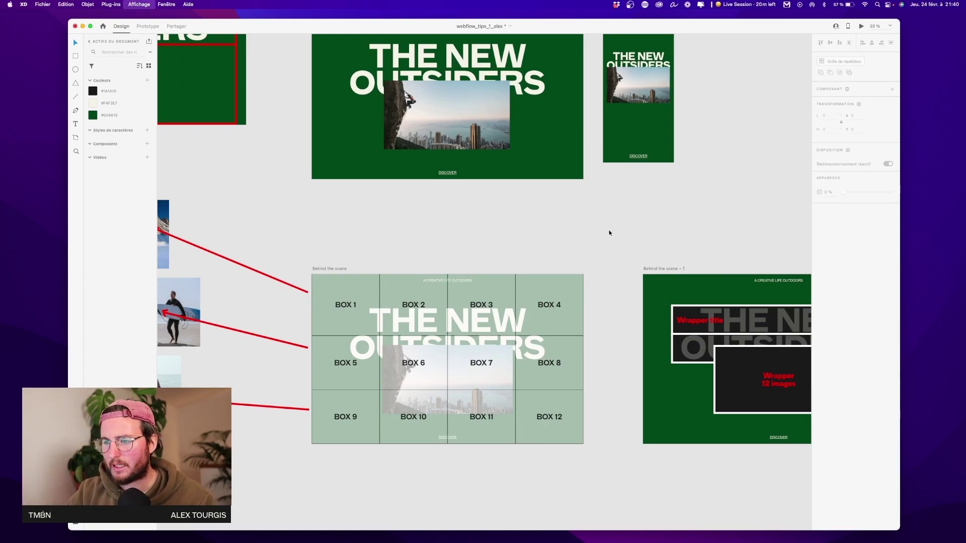
key(super+minus)
drag(571, 257, 613, 210)
scroll(643, 201, up, 3)
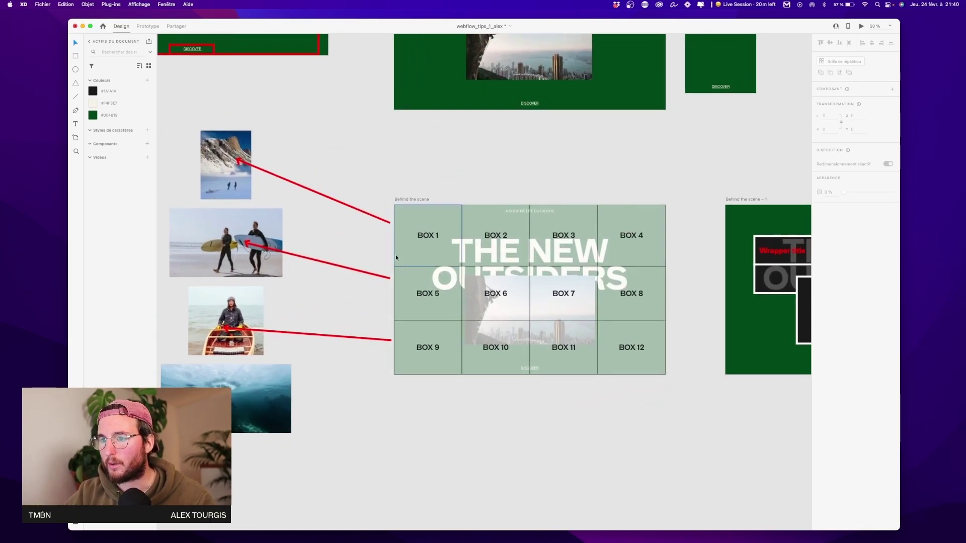
click(422, 246)
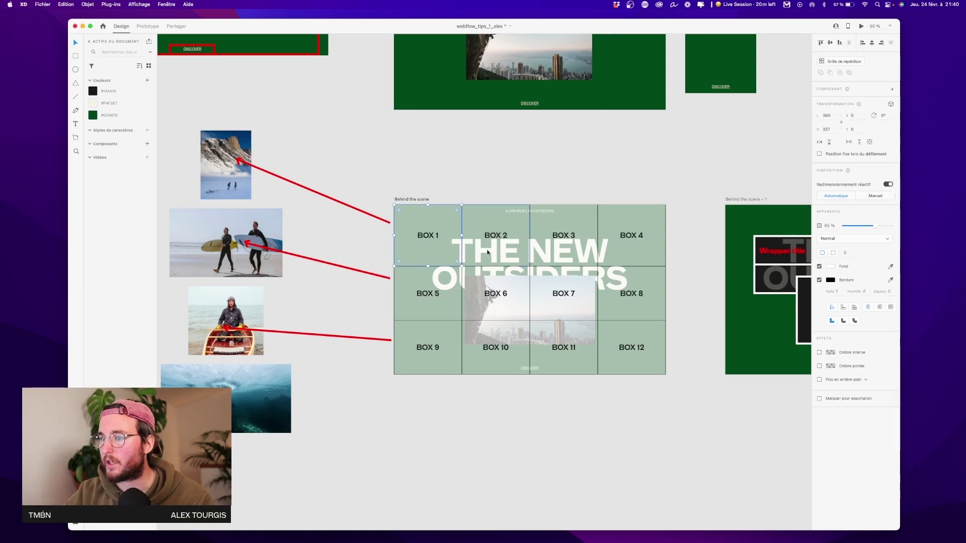
click(610, 363)
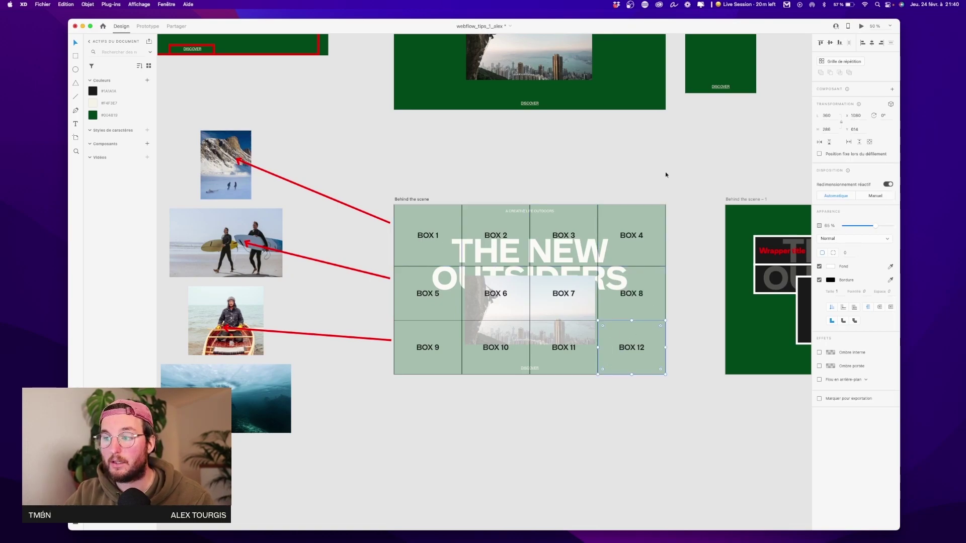
click(433, 229)
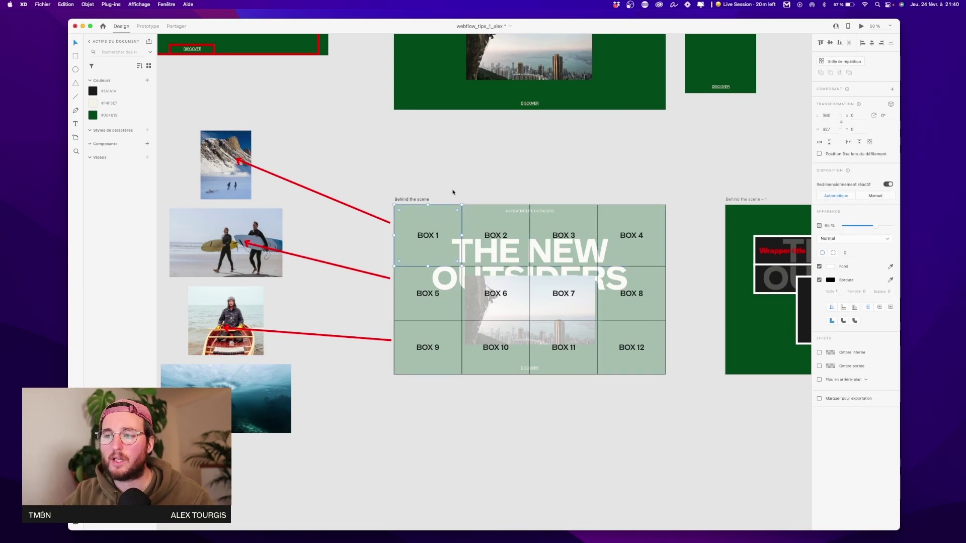
click(599, 229)
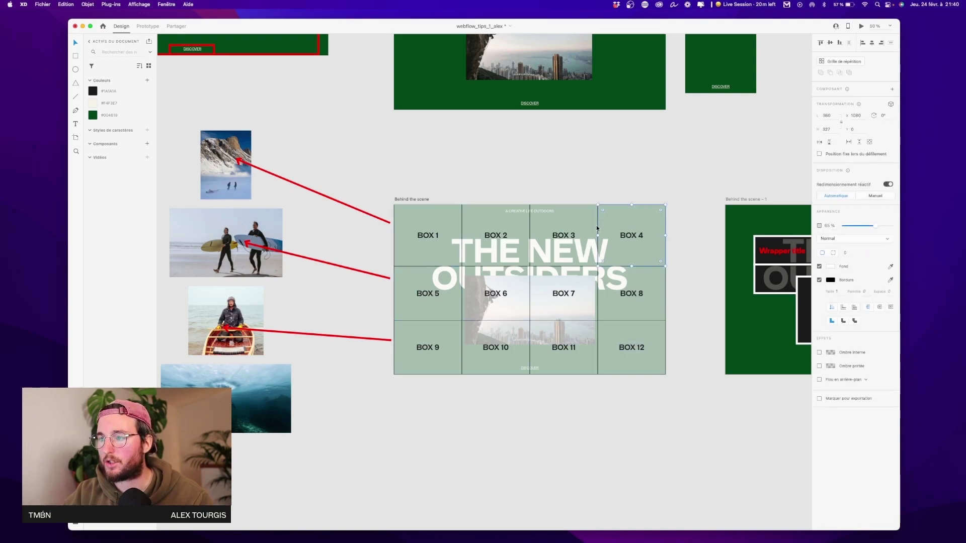
Examine how the grid boxes correspond to the photos beside the artboard, comparing boxes 1 and 5 with the first column of photos.
scroll(528, 231, left, 2)
click(479, 235)
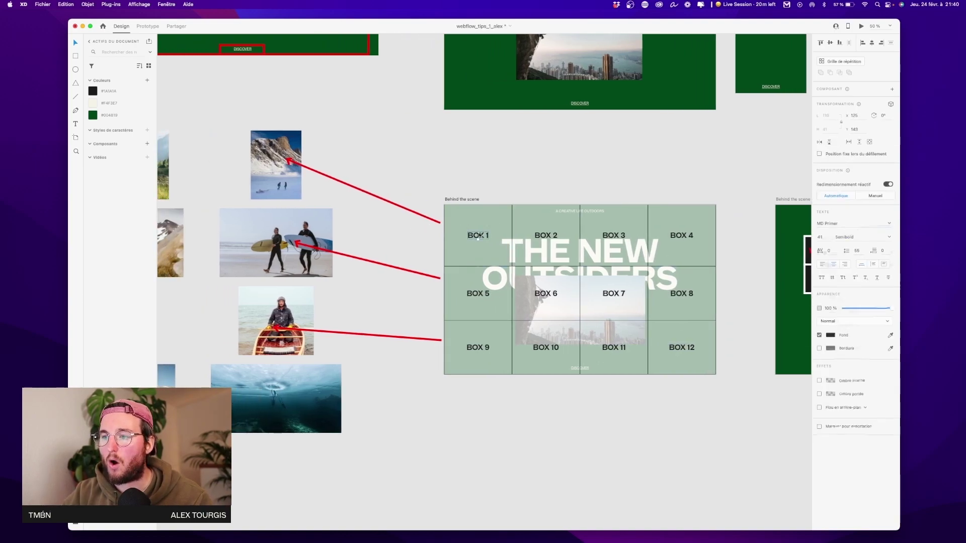
double_click(479, 235)
scroll(504, 241, left, 6)
scroll(553, 247, left, 4)
click(281, 159)
scroll(417, 189, right, 1)
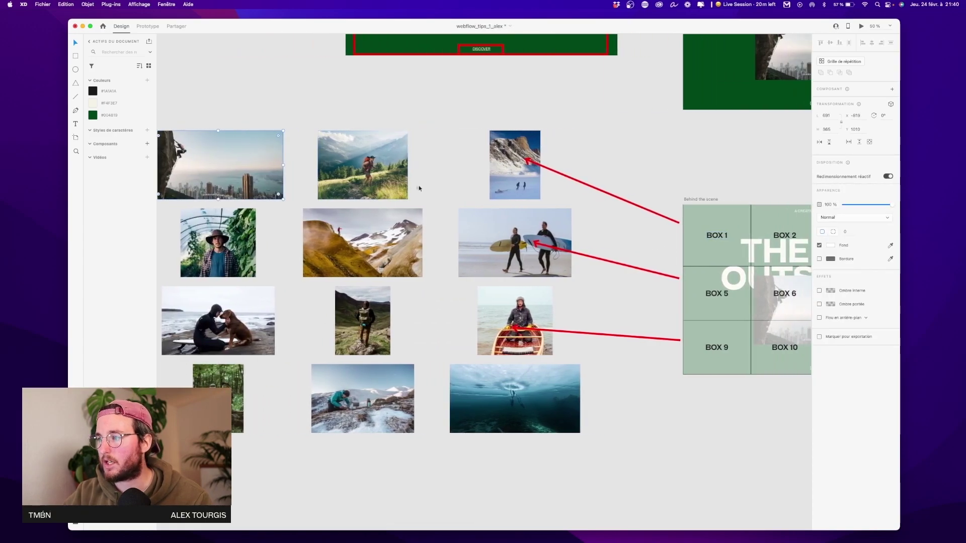
click(726, 293)
click(238, 245)
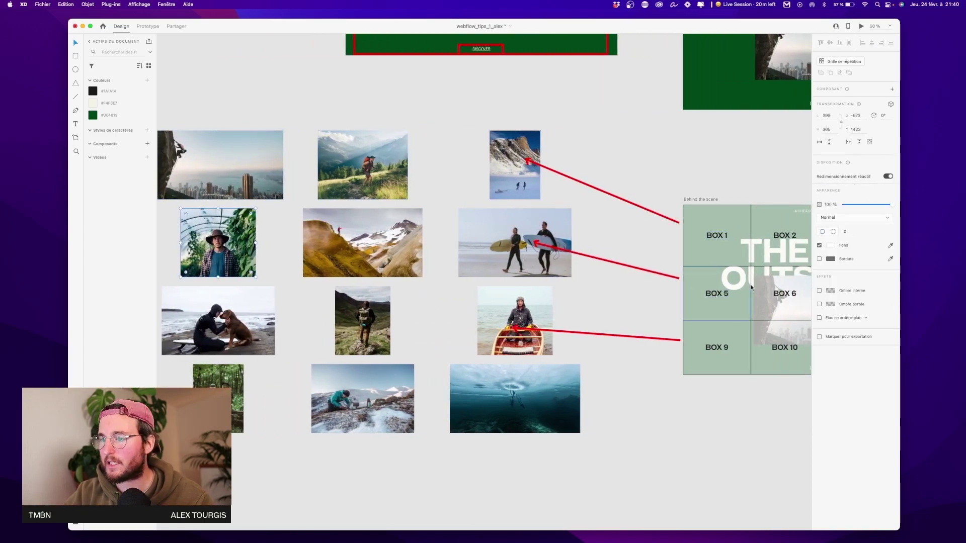
click(218, 320)
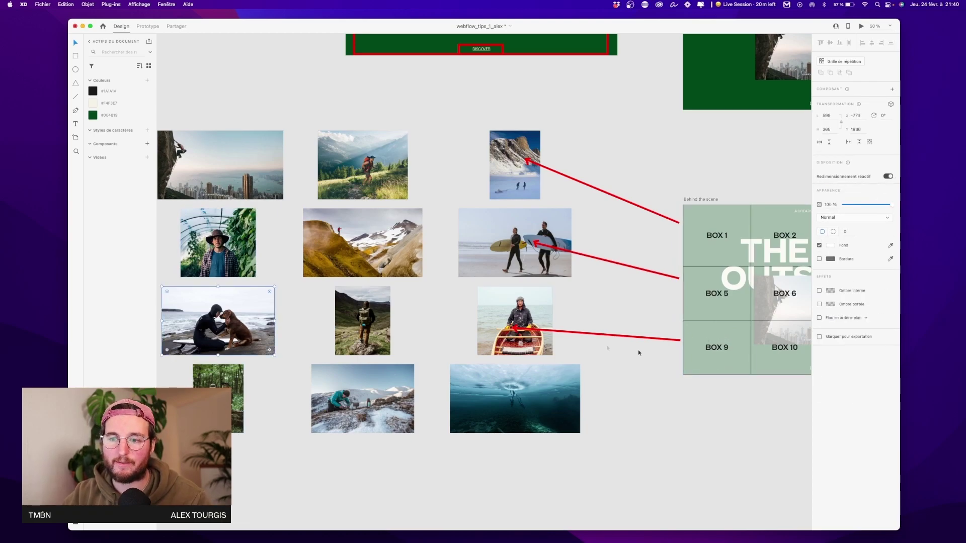
Deselect the photo in the mockup and switch back to the Webflow Designer in Chrome.
click(689, 384)
key(super+minus)
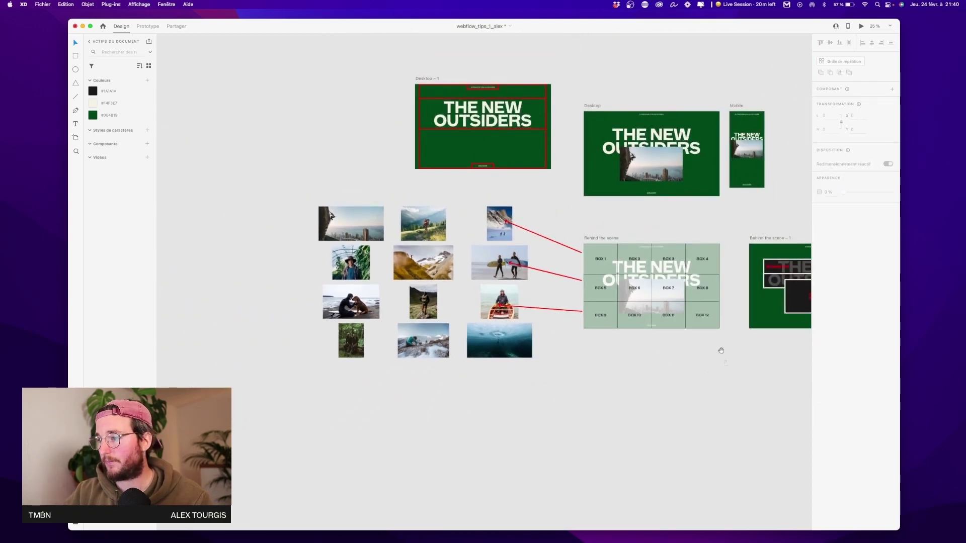
drag(672, 213, 628, 274)
key(ctrl+Up)
click(697, 240)
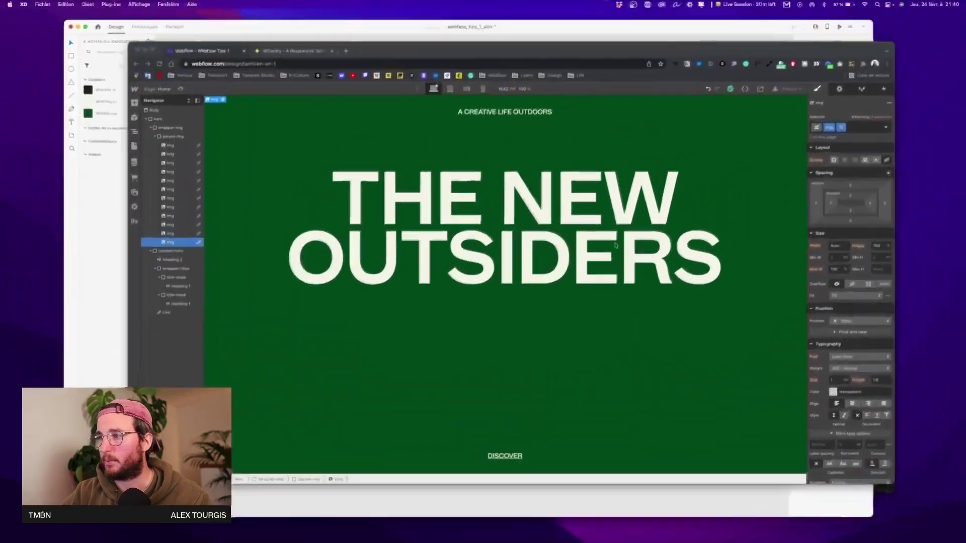
Collapse wrapper-img and content-hero in the element tree and check the position and z-index settings of both.
click(124, 130)
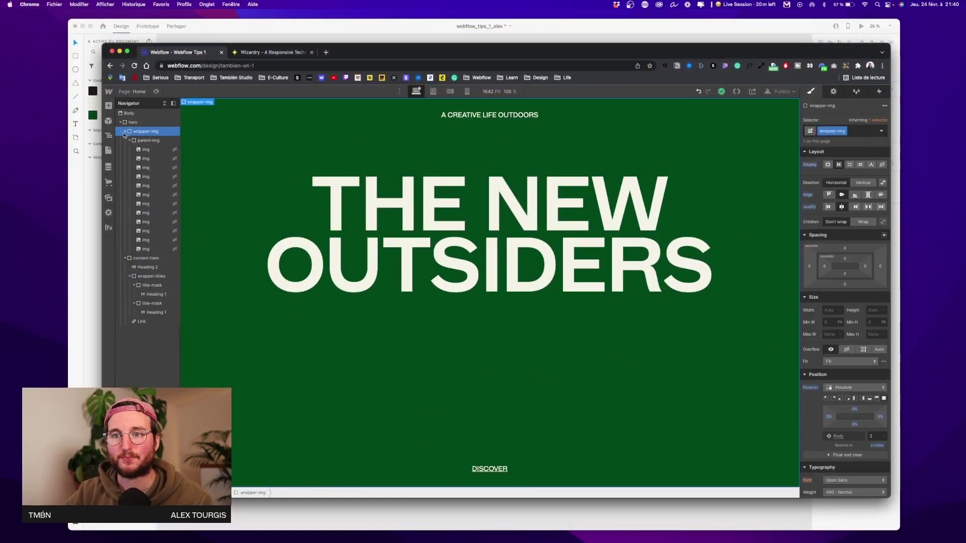
click(125, 130)
click(124, 141)
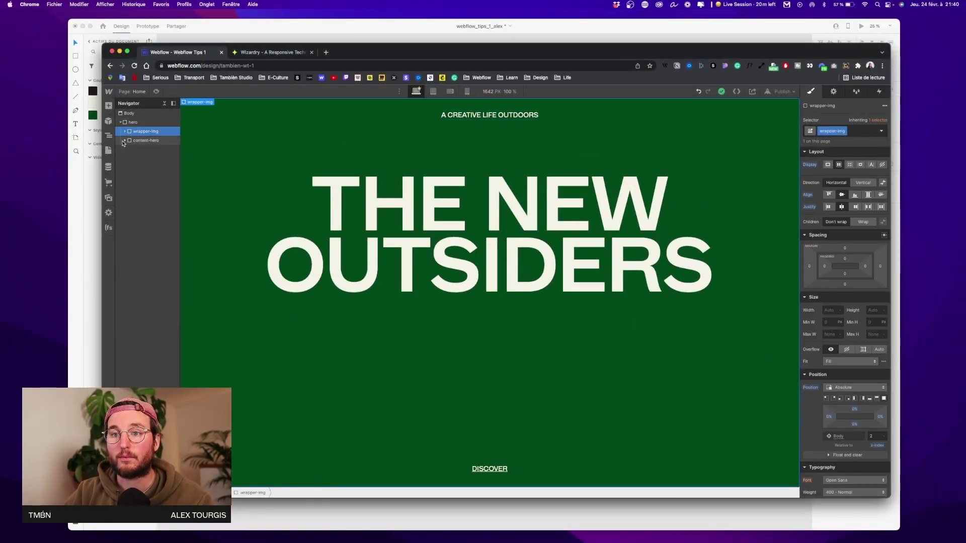
click(146, 141)
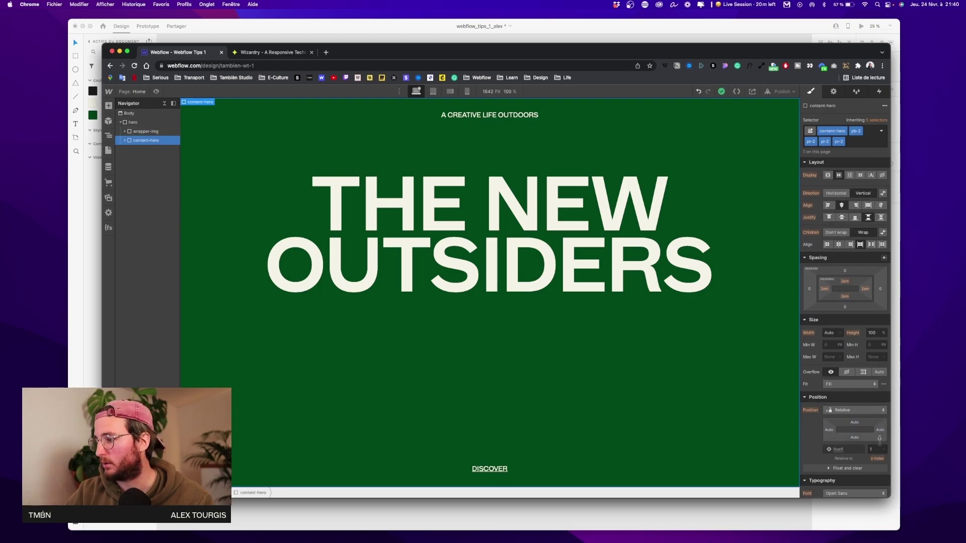
click(150, 132)
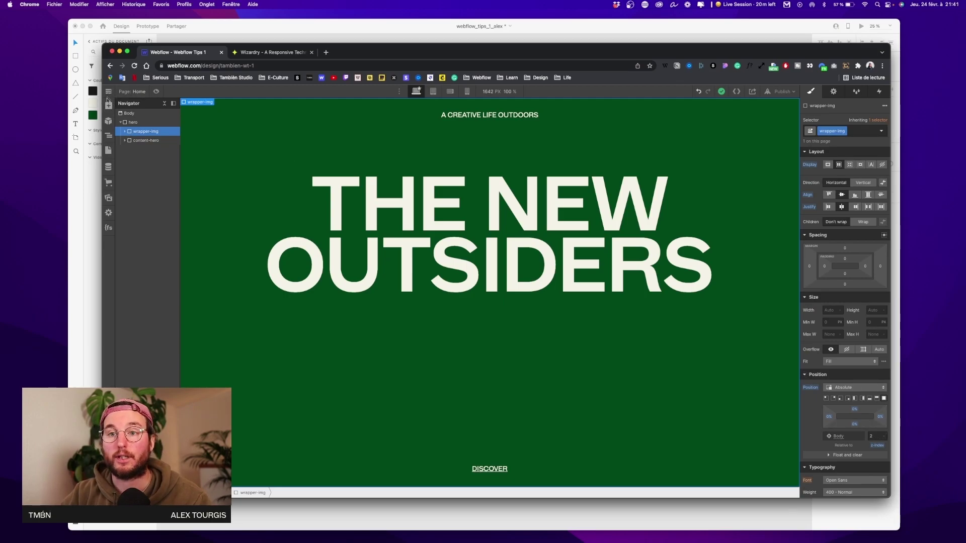
Add a Div Block inside hero above wrapper-img and give it the class wrapper-grid.
click(109, 106)
drag(133, 234, 160, 144)
key(super+Return)
text(w)
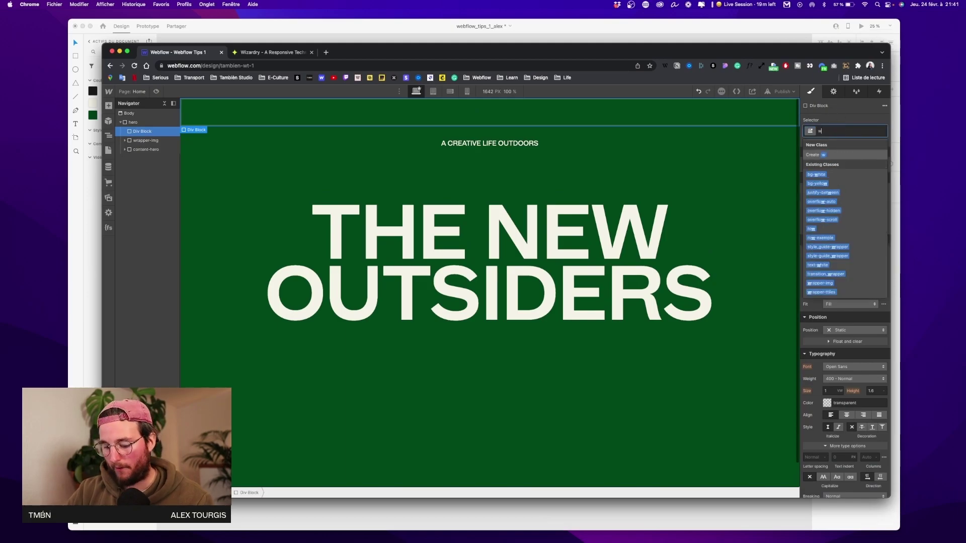
text(rapper-grid)
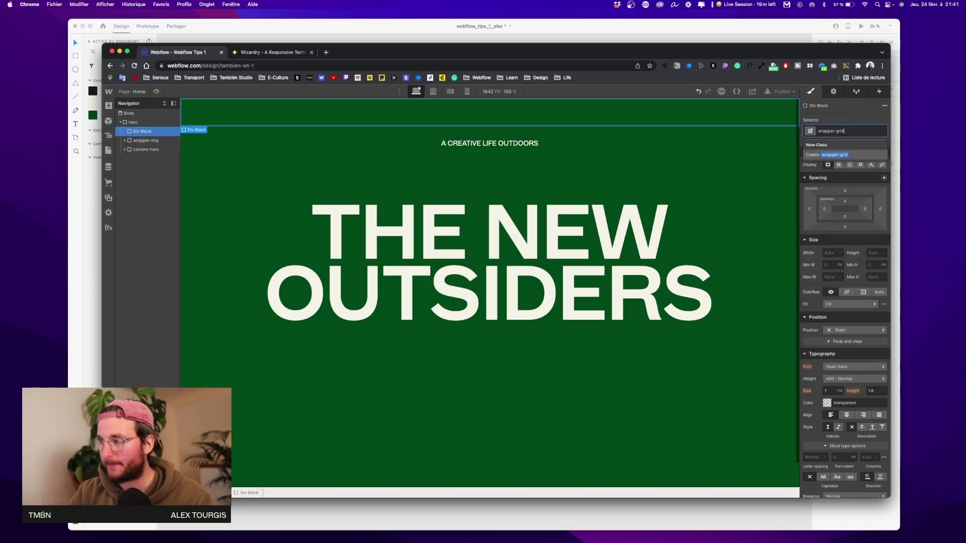
key(Return)
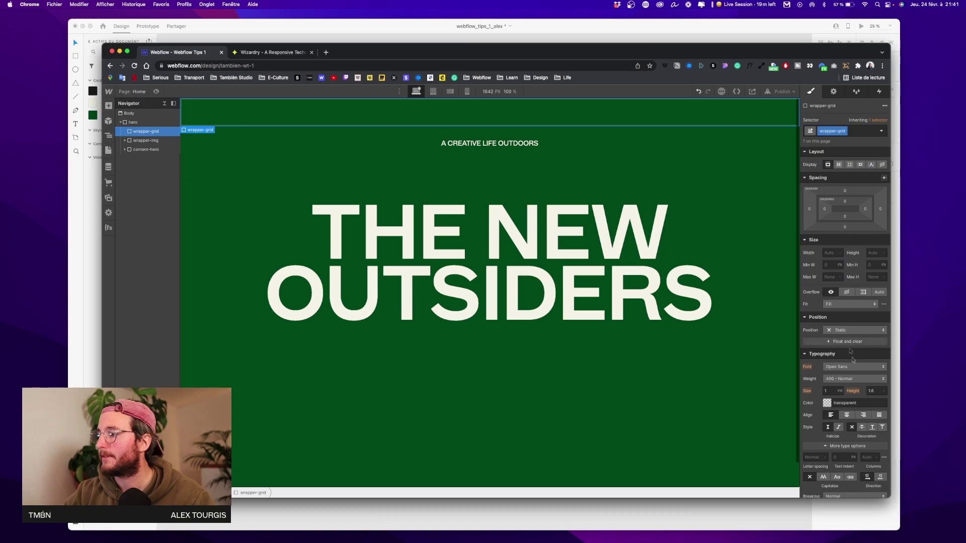
Position wrapper-grid absolutely so it covers the full hero, with a z-index of 3.
click(858, 330)
click(855, 350)
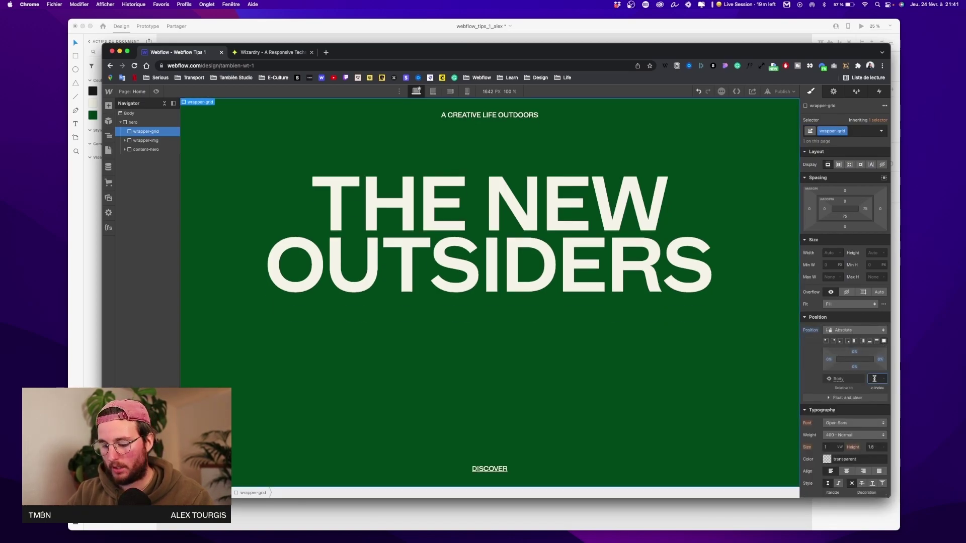
scroll(853, 405, down, 5)
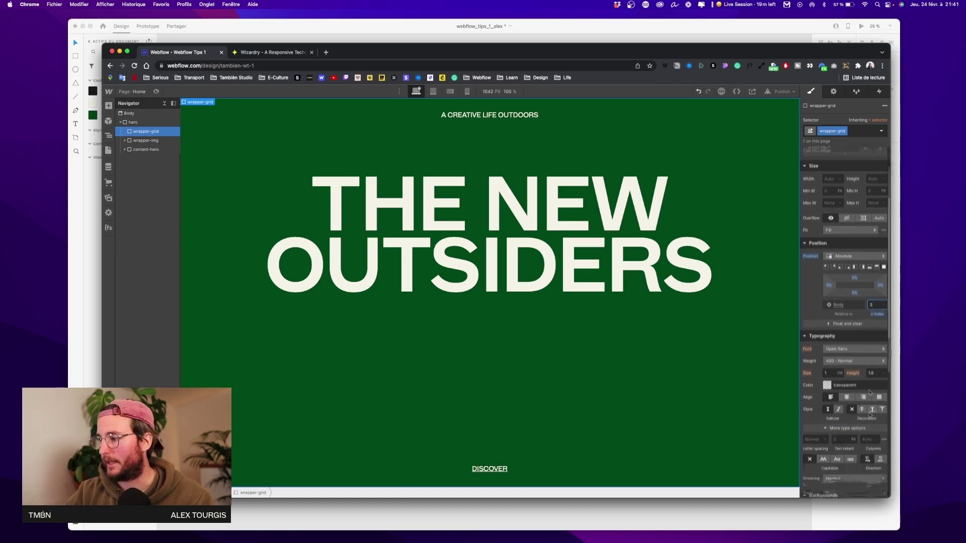
Try out a background color on wrapper-grid and undo it.
click(828, 454)
drag(837, 361, 871, 353)
key(super+z)
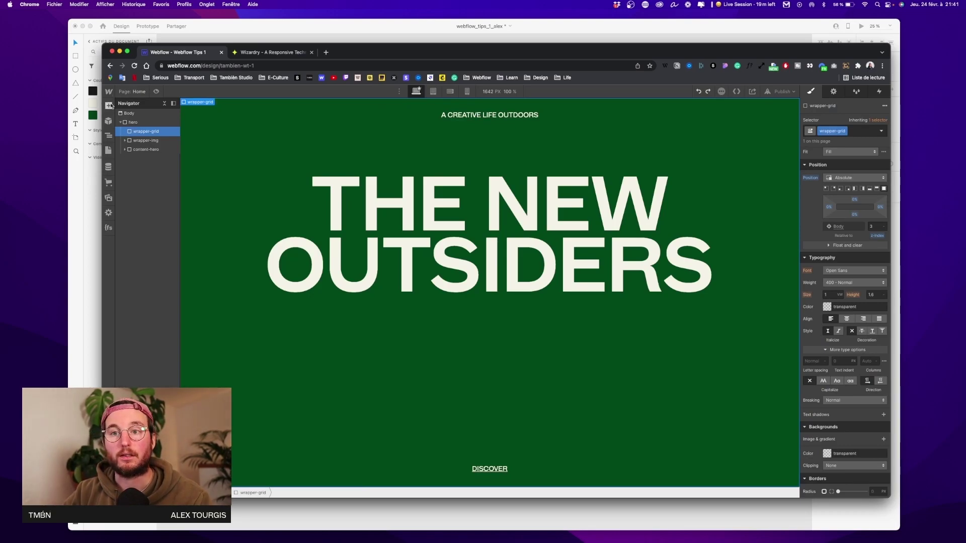
Add a Grid element inside wrapper-grid and give it the class grid.
click(108, 106)
scroll(157, 359, down, 3)
scroll(158, 359, up, 3)
drag(195, 154, 144, 141)
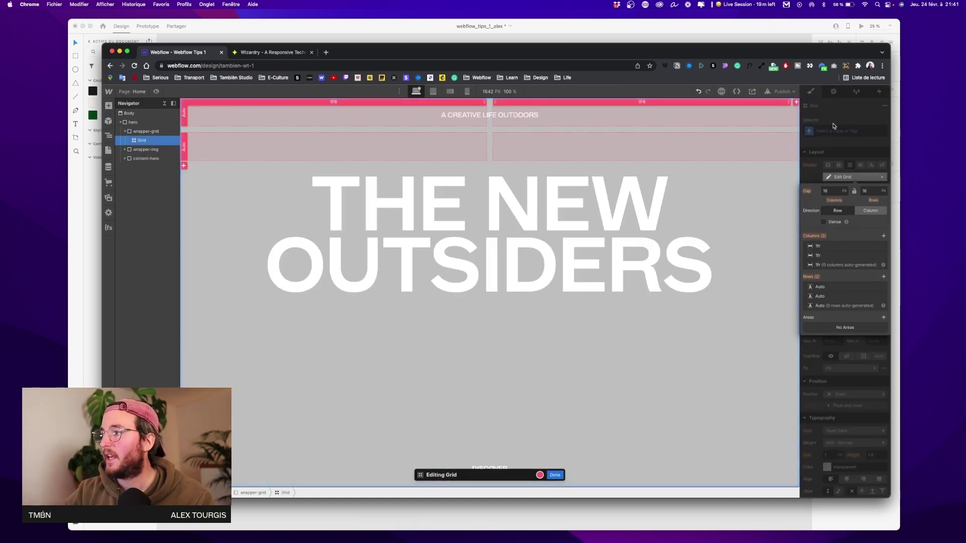
click(840, 132)
text(grid)
key(Return)
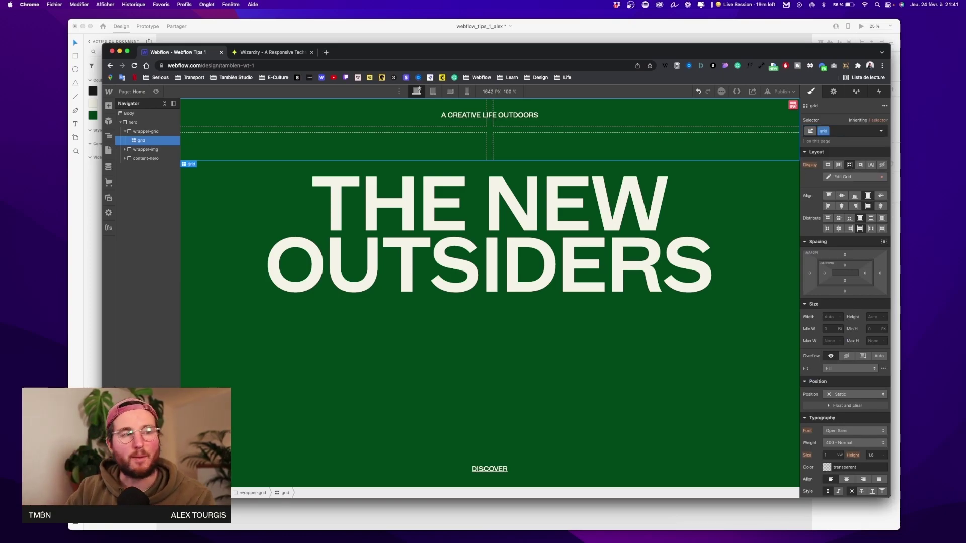
Set the grid's width and height to 100%.
click(833, 317)
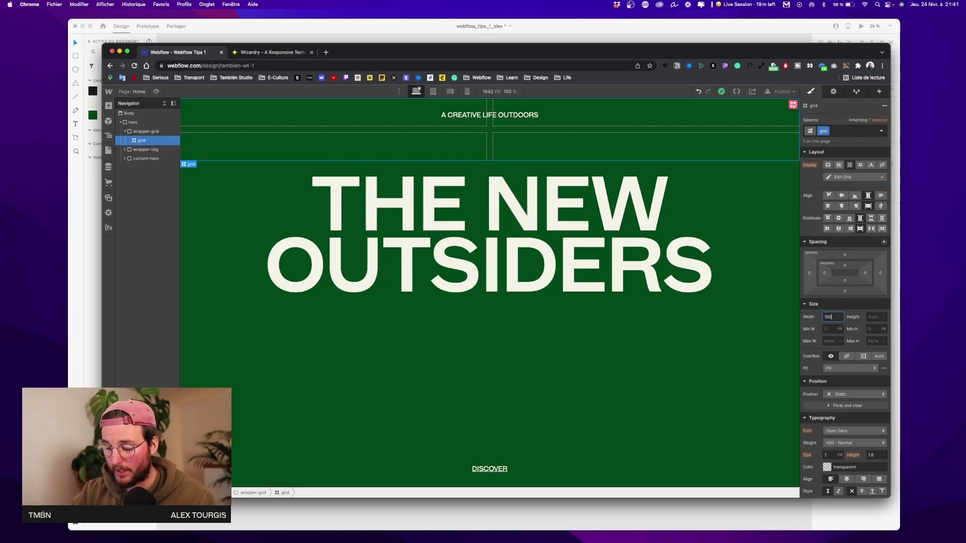
click(877, 317)
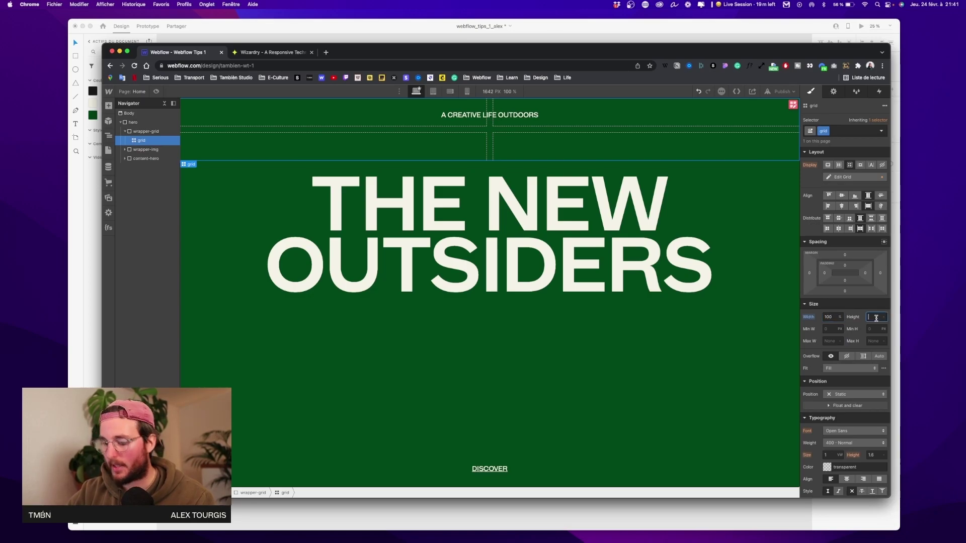
text(100%)
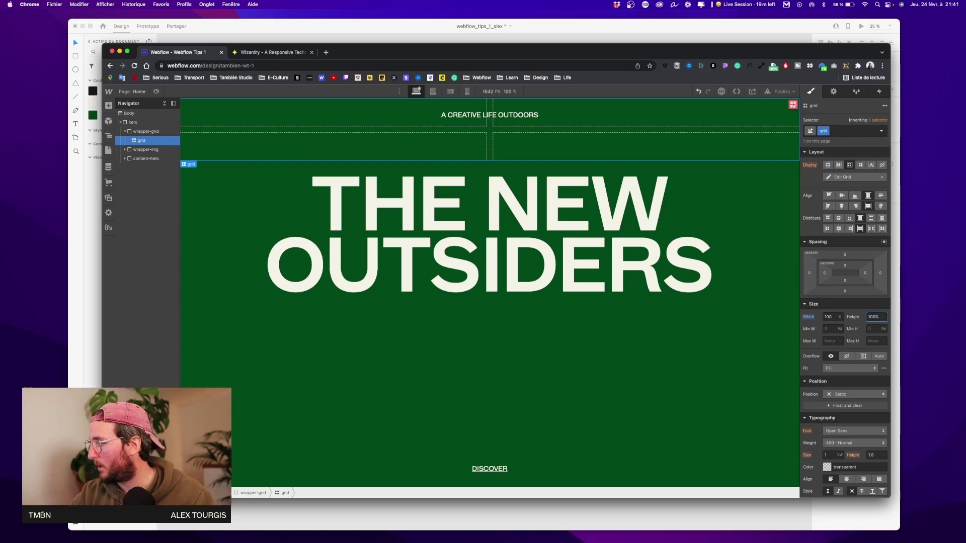
key(Return)
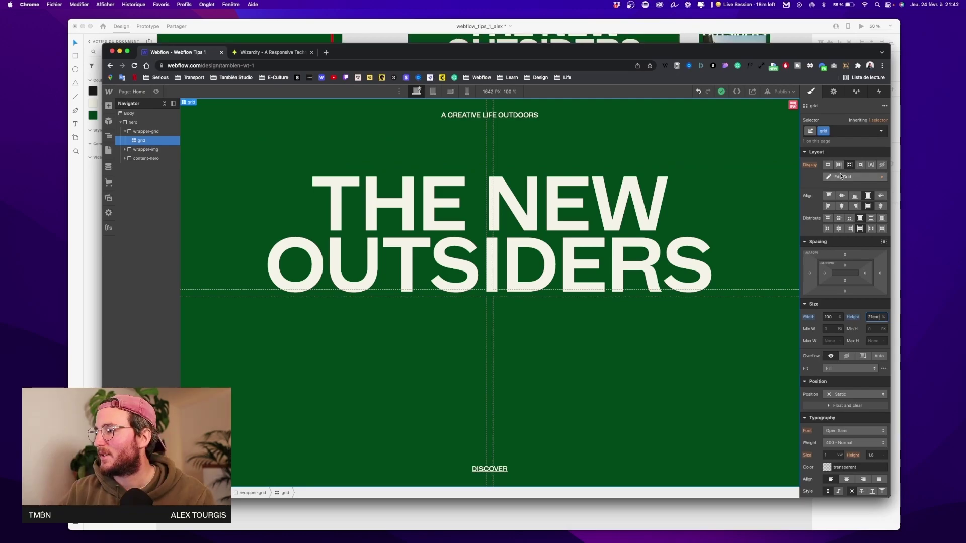
Set the grid's column and row gaps to 0 and add four columns for a total of six.
click(843, 177)
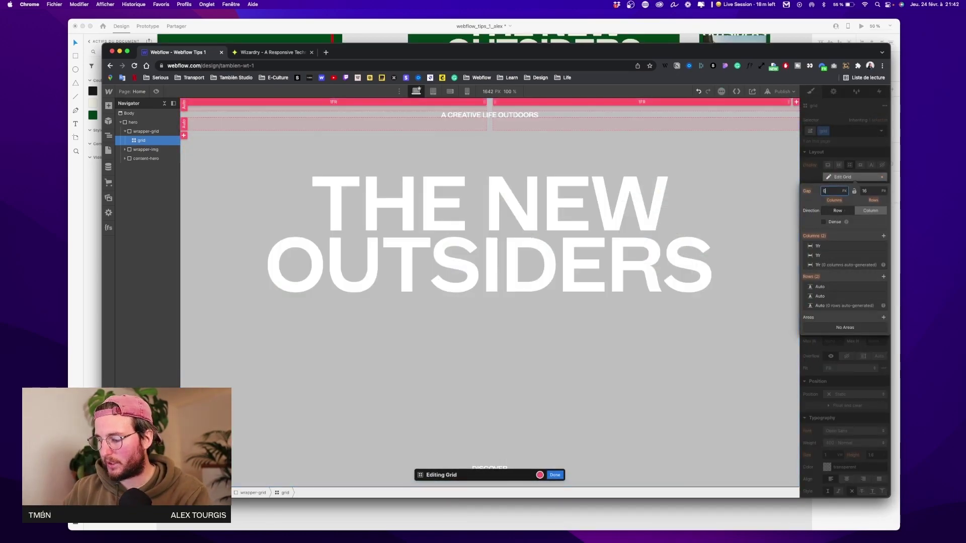
click(872, 191)
text(0)
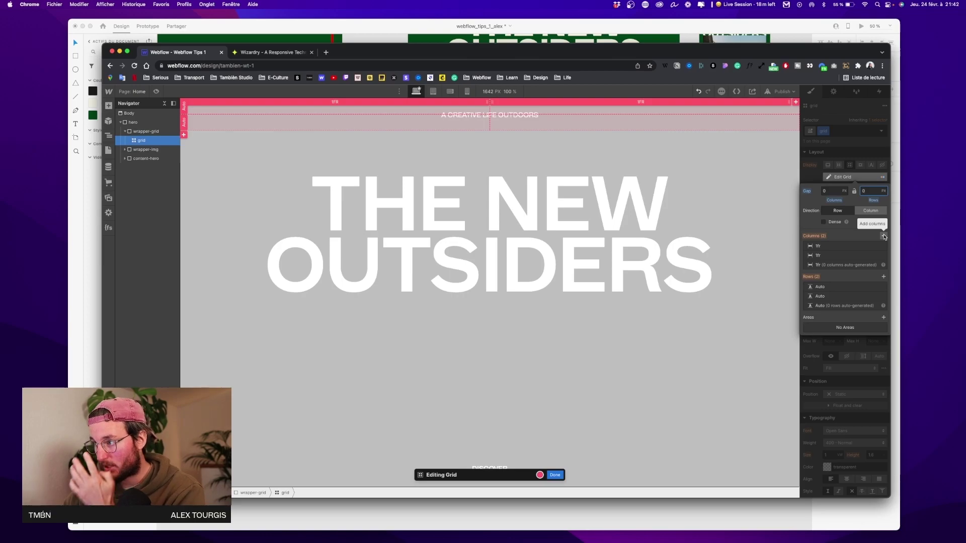
click(884, 236)
click(885, 236)
click(884, 236)
click(884, 236)
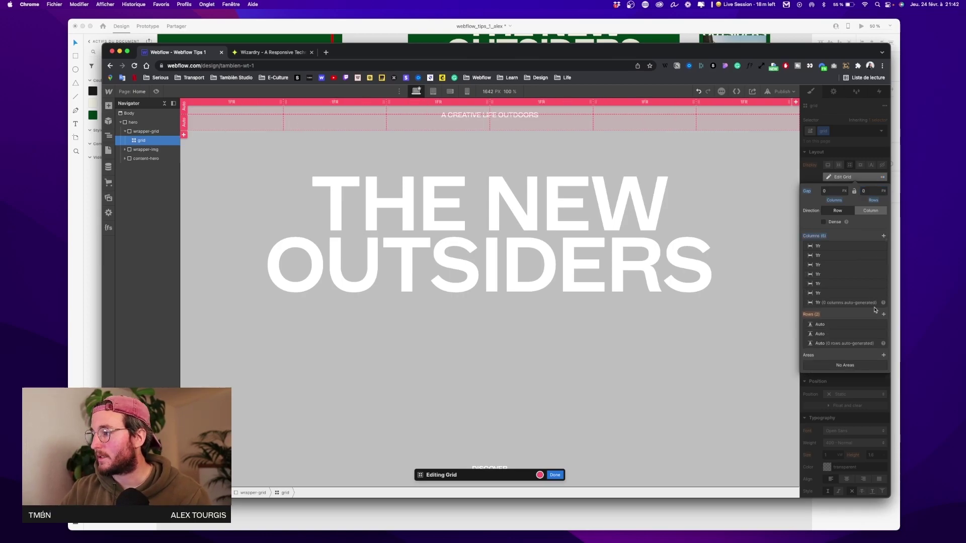
Add three more rows to the grid for a total of five and close the grid settings.
click(884, 314)
click(884, 315)
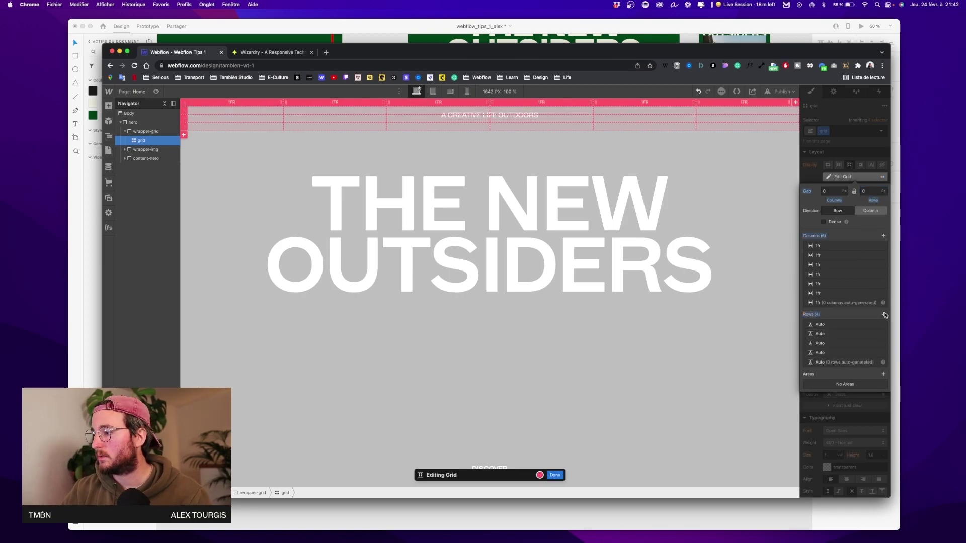
click(884, 315)
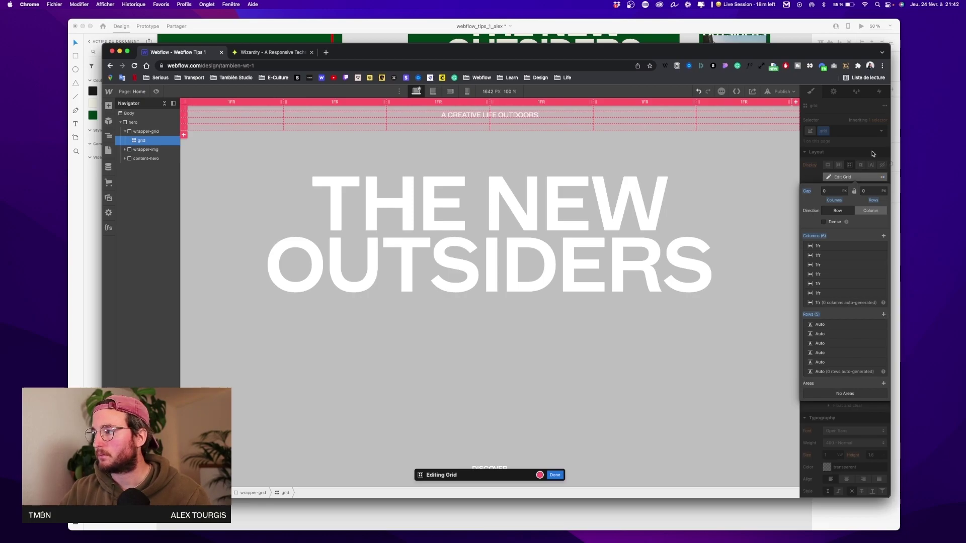
click(874, 155)
Set the grid's height back to 100% so it fills the hero.
click(874, 317)
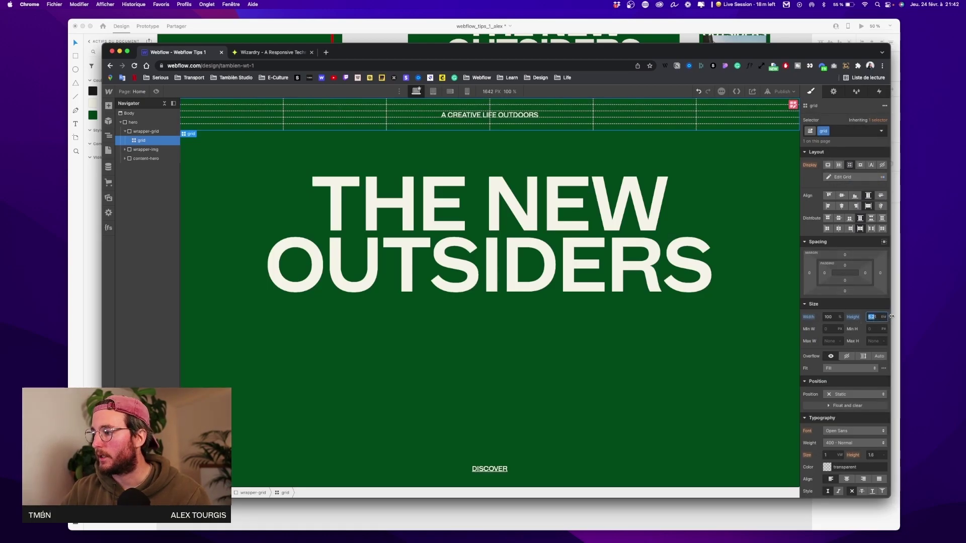
text(100%)
key(Return)
text(1)
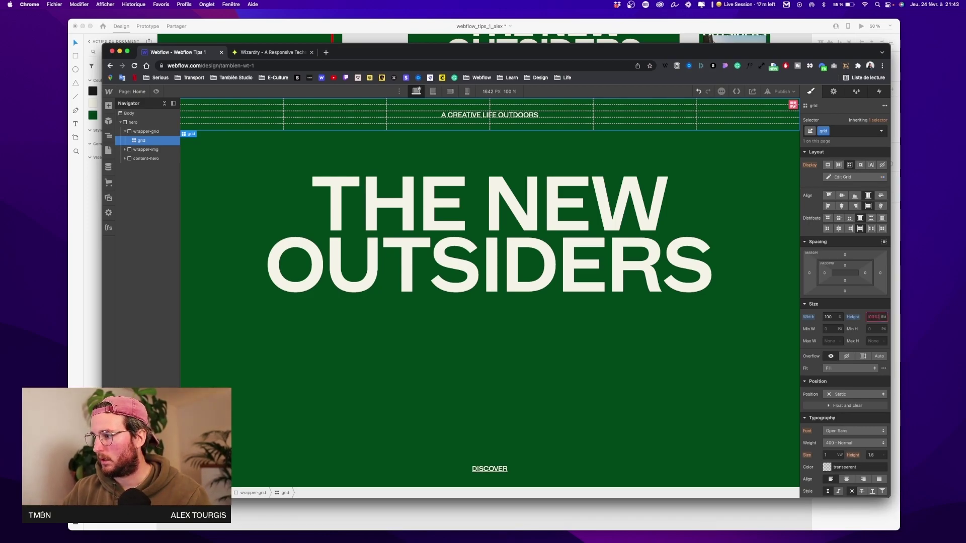
key(Return)
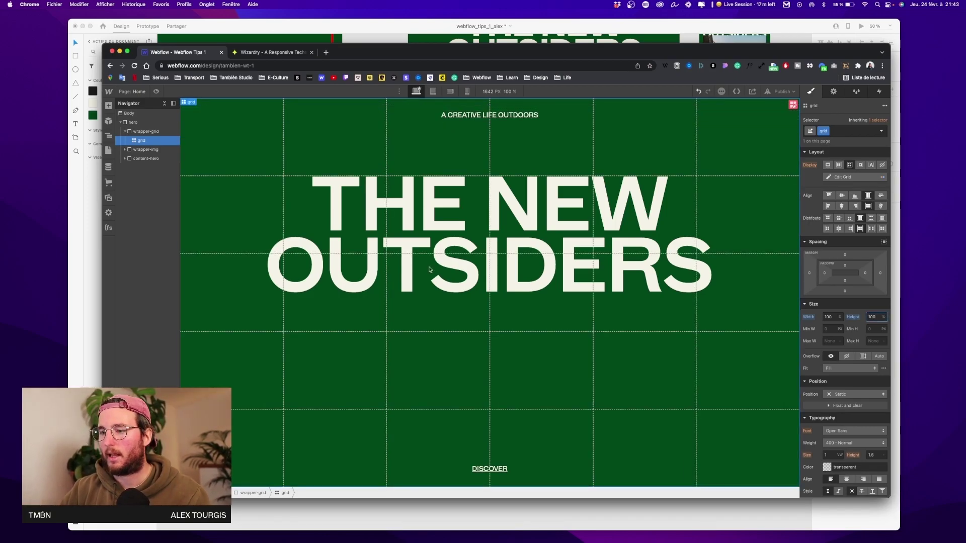
Remove three rows from the grid to leave two and finish editing the grid.
click(865, 177)
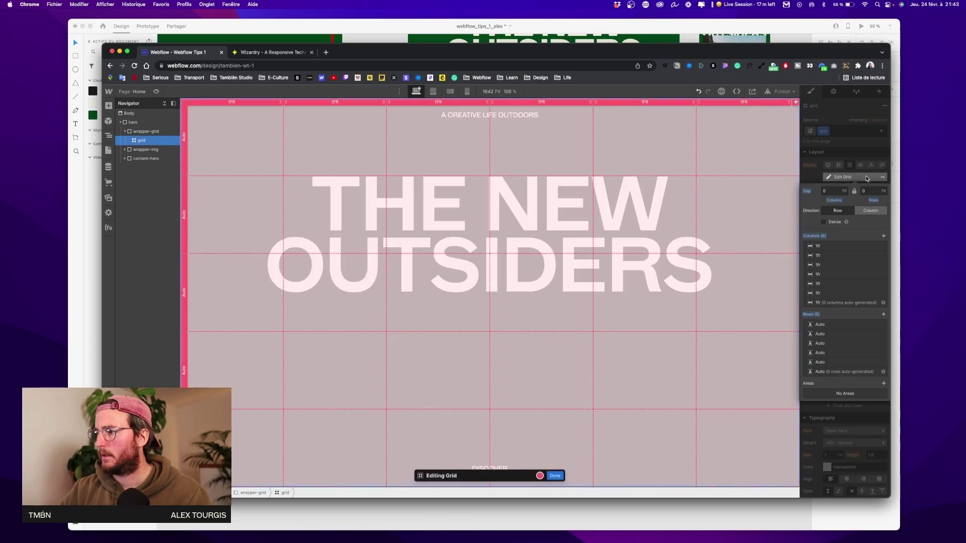
click(882, 344)
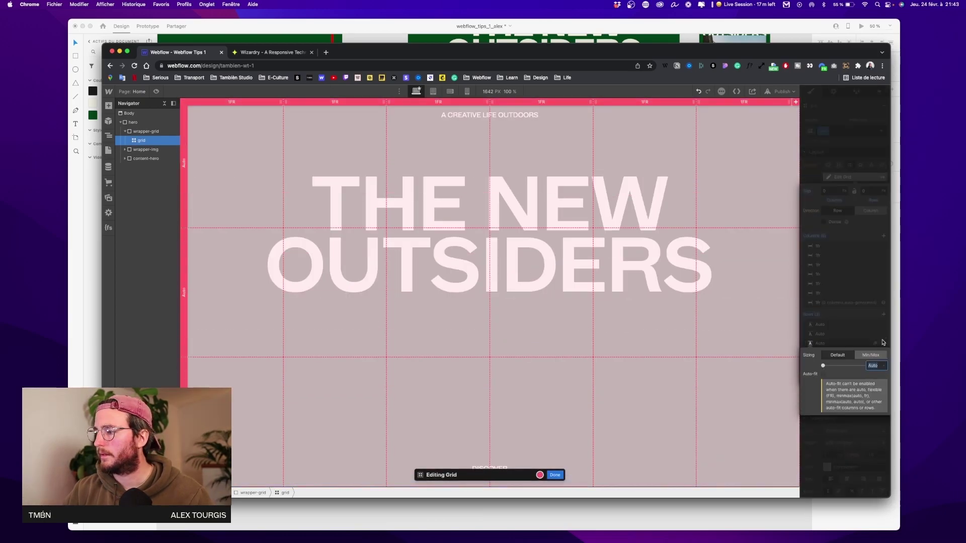
click(883, 343)
click(883, 344)
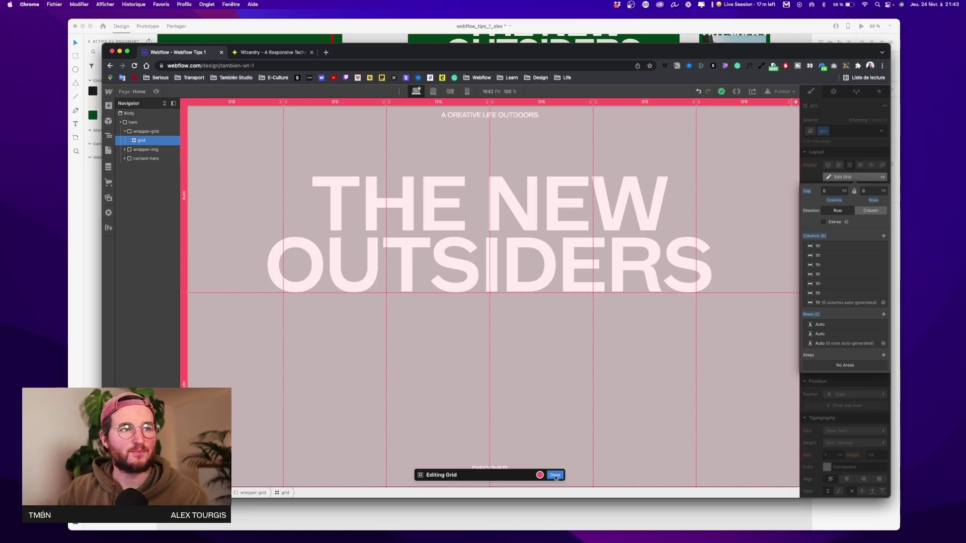
click(555, 475)
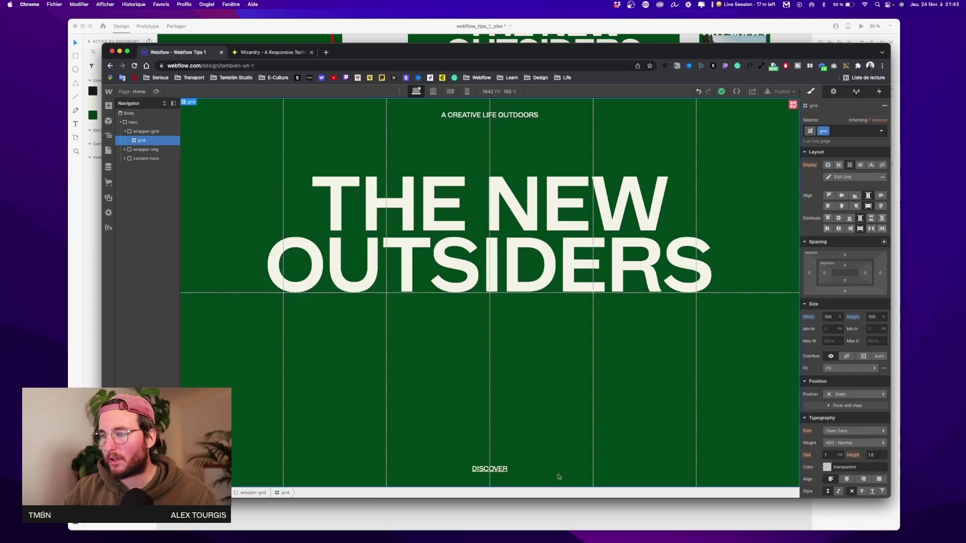
Add a Div Block inside the grid's first cell and give it the class trigger.
click(108, 105)
drag(171, 164, 143, 146)
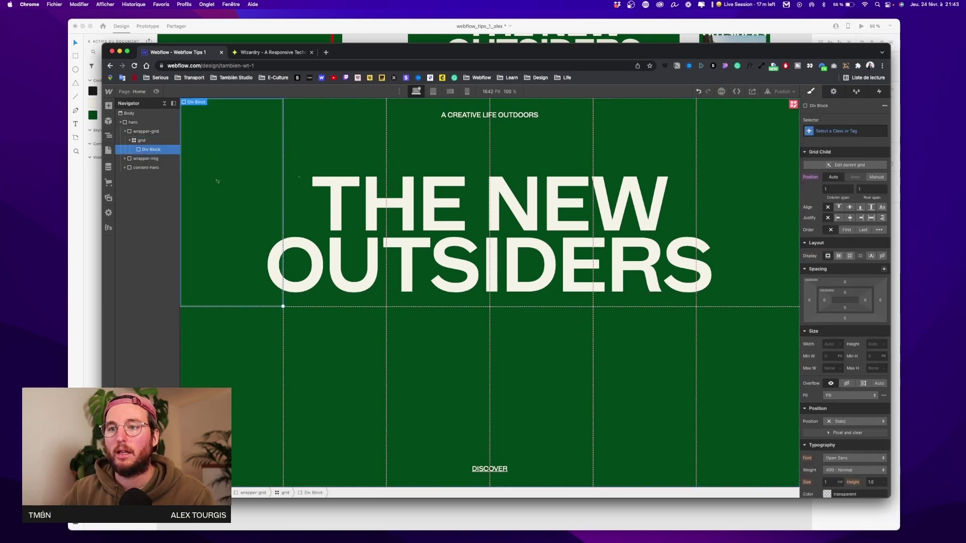
click(843, 130)
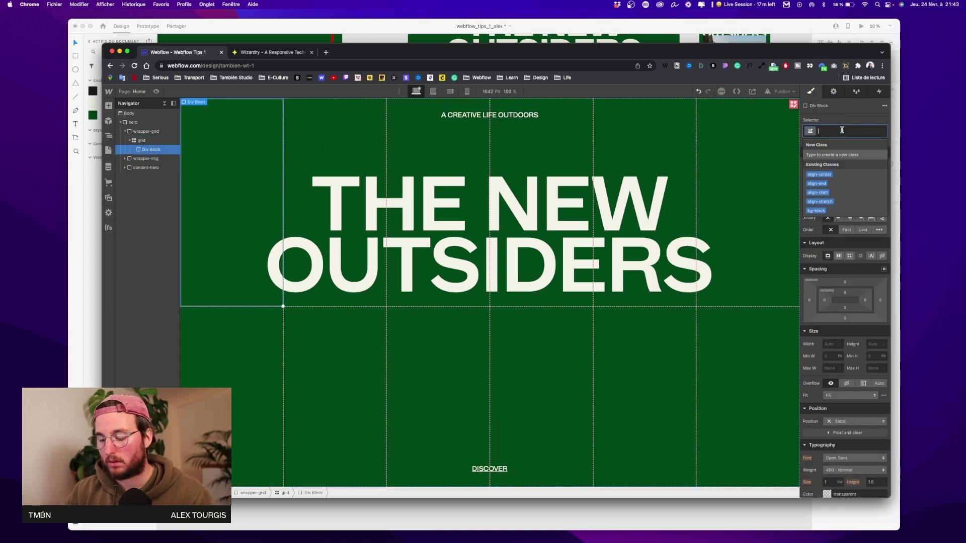
text(trigger)
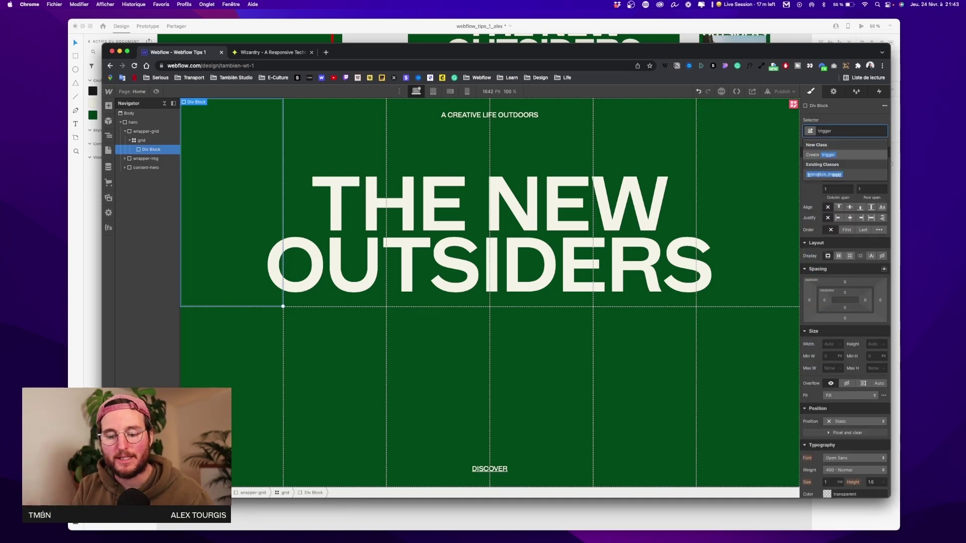
key(Return)
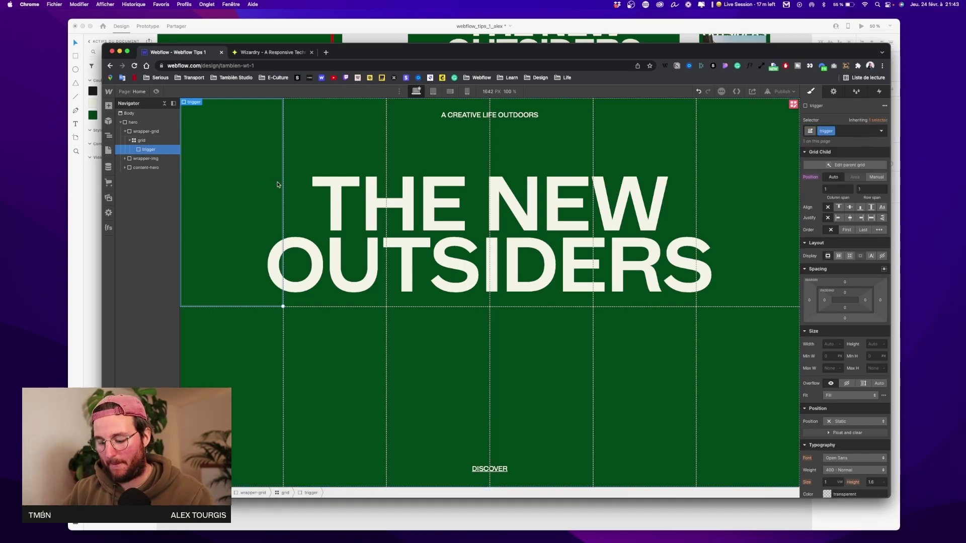
Paste copies of the trigger block into the grid until all twelve cells are filled.
key(super+v)
key(super+v)
key(super+v)
key(super+v)
key(super+v)
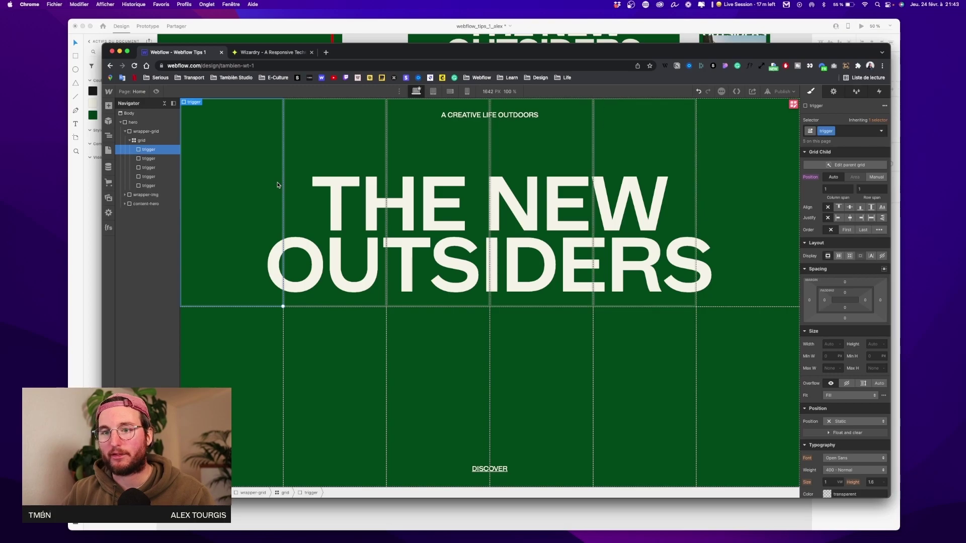
key(super+v)
key(super+v)
key(super+v)
key(super+v)
key(super+v)
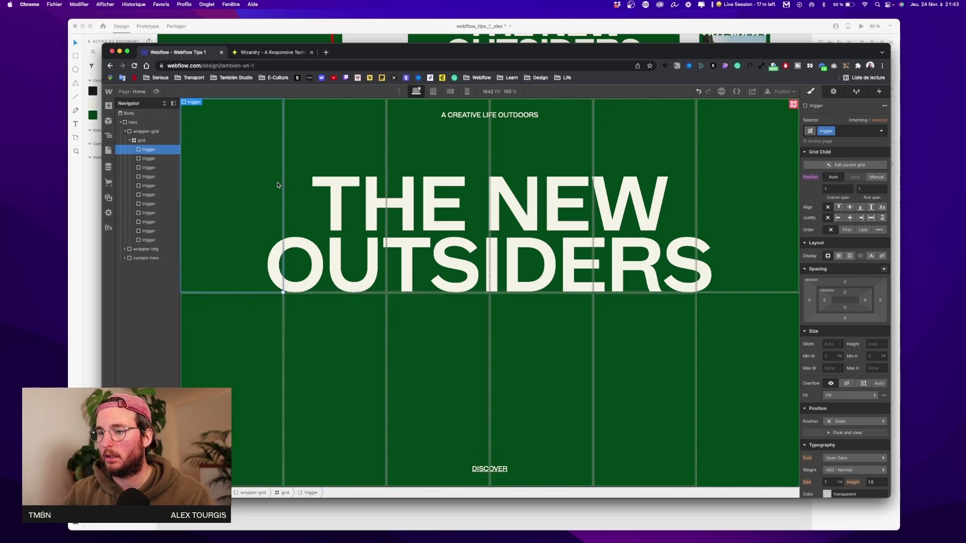
click(157, 240)
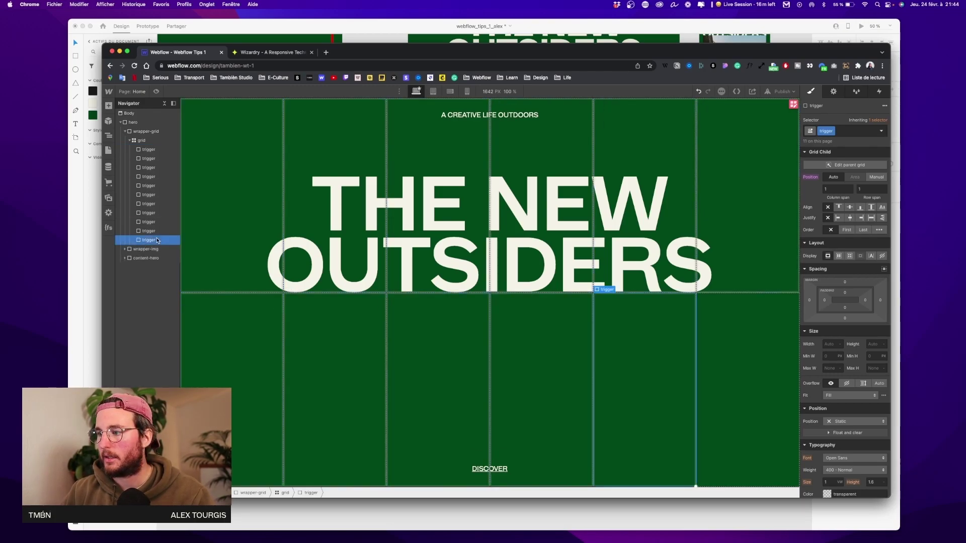
key(super+v)
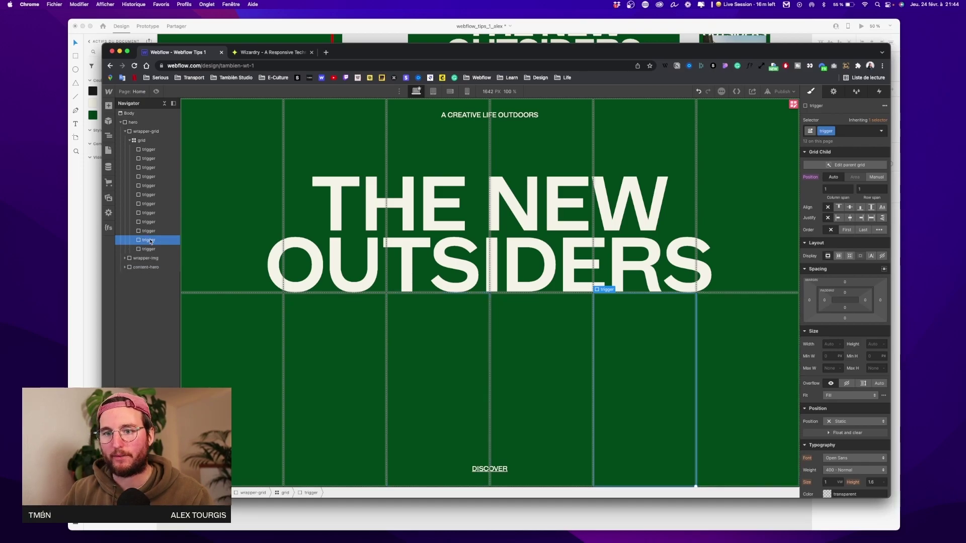
Set the trigger class's width and height to 100% so each block fills its grid cell.
click(151, 150)
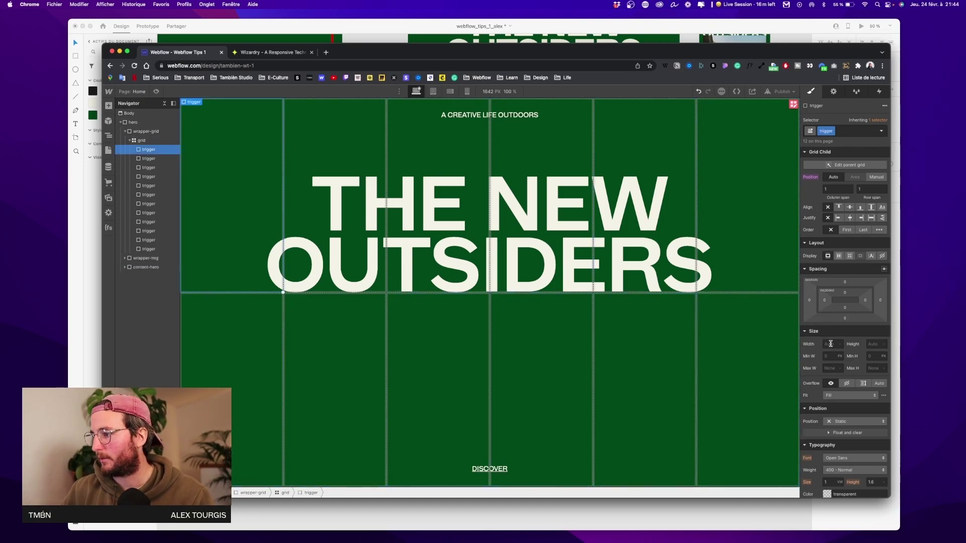
text(100%)
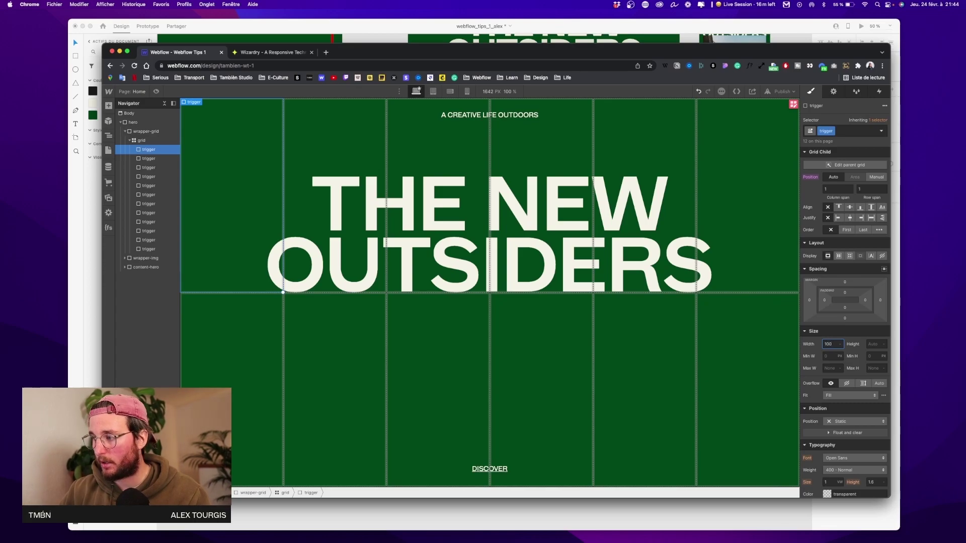
click(872, 344)
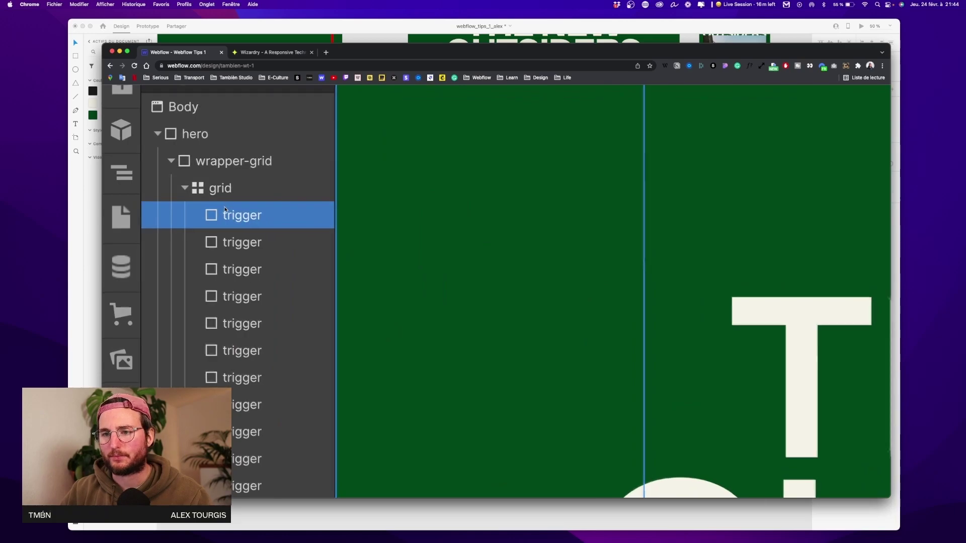
Add the combo class 1 to the first trigger block in the grid.
click(148, 204)
click(149, 141)
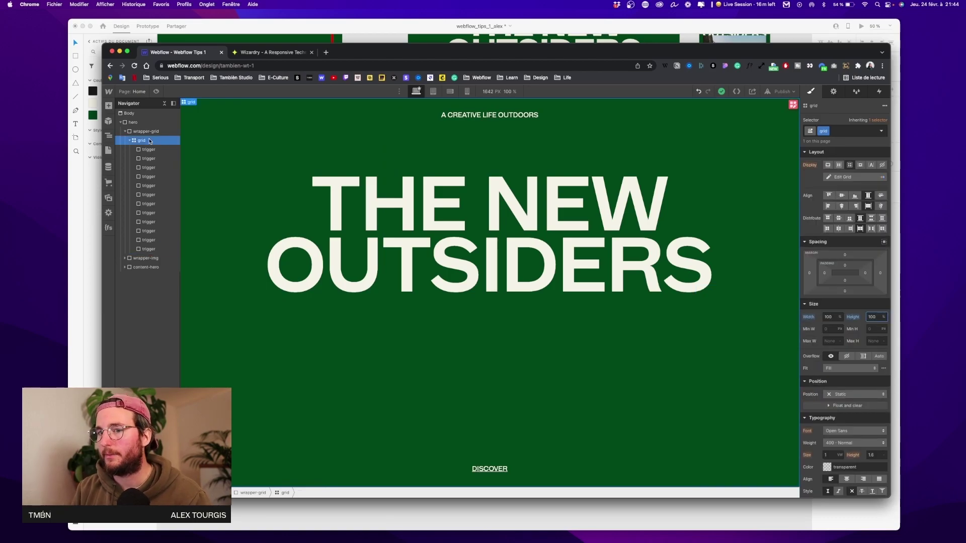
click(149, 149)
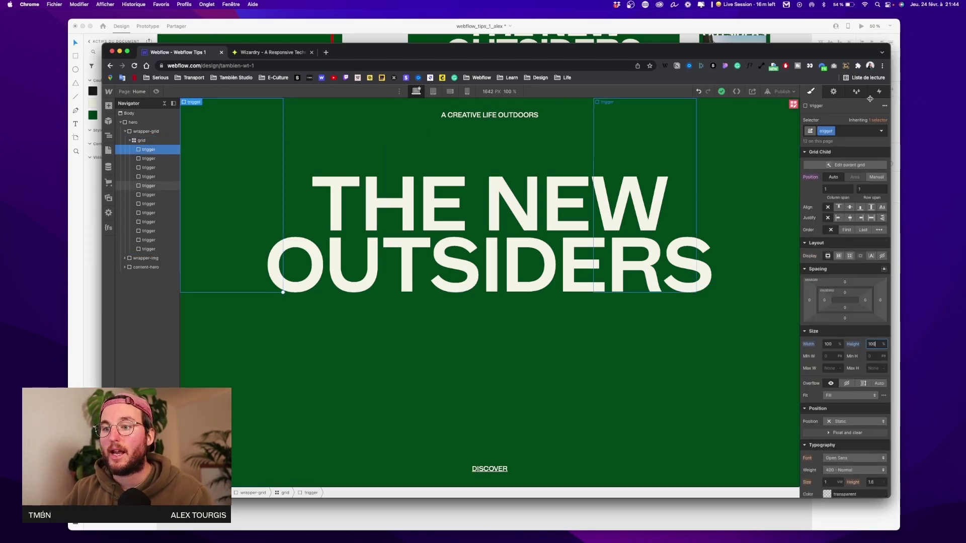
click(850, 131)
text(1)
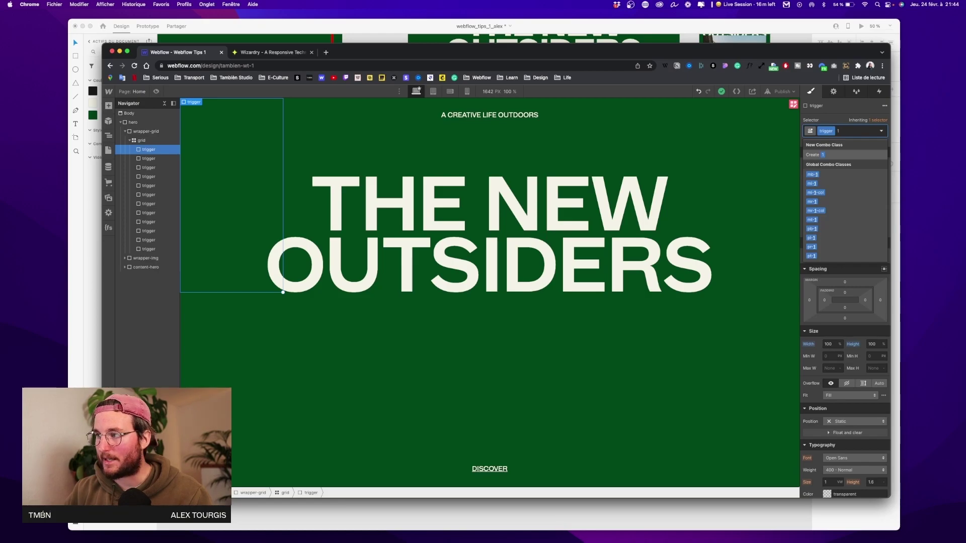
key(Escape)
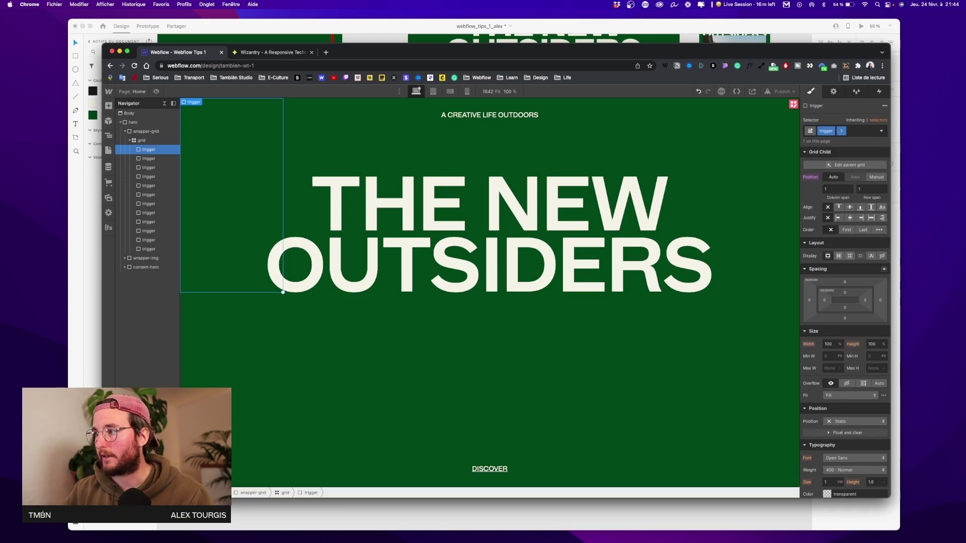
Give the second and third trigger blocks the combo classes 2 and 3 respectively.
click(154, 166)
click(151, 158)
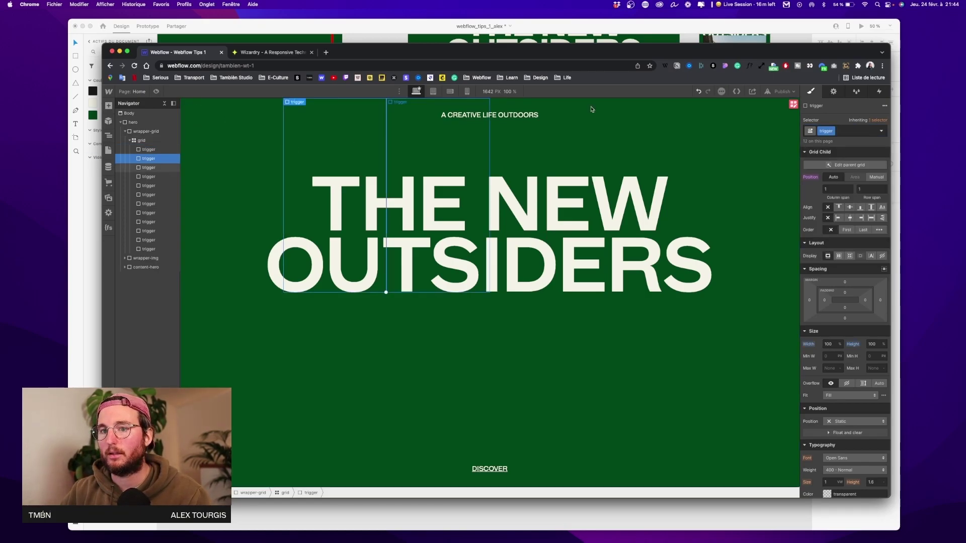
click(852, 129)
key(Escape)
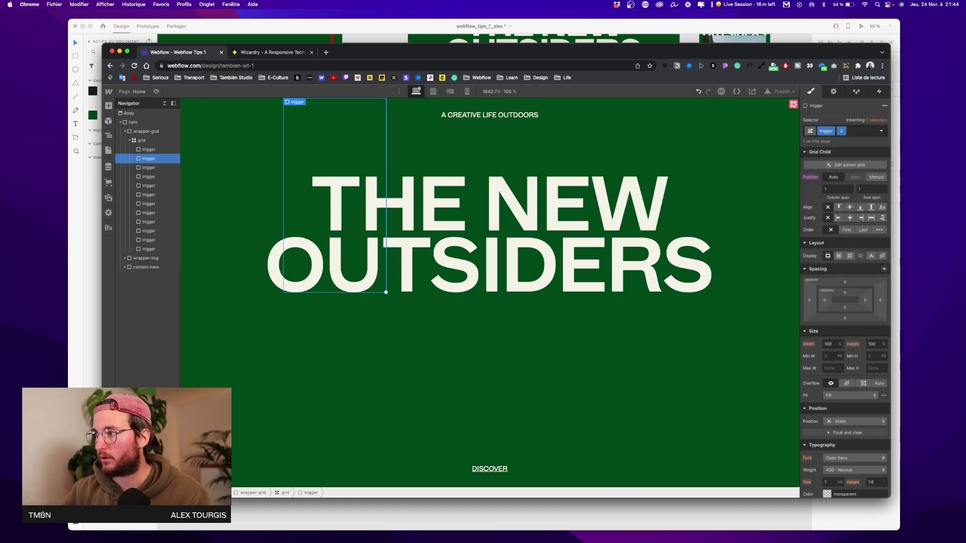
click(151, 167)
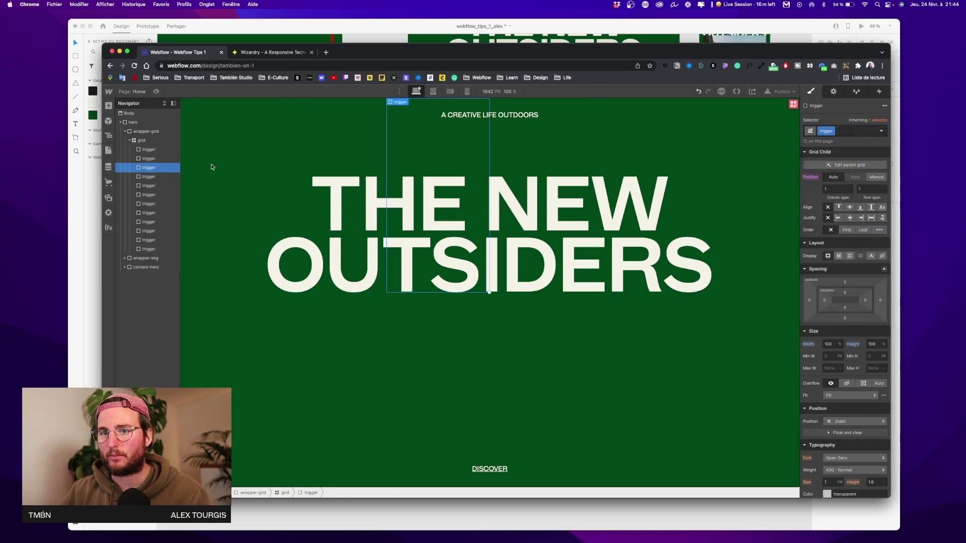
click(865, 135)
text(3)
key(Return)
Number the remaining trigger blocks in order with the combo classes 4 through 12.
click(151, 177)
click(151, 186)
click(151, 195)
click(151, 204)
click(151, 213)
click(853, 132)
text(8)
key(Return)
click(150, 221)
click(852, 132)
text(9)
key(Return)
click(151, 231)
click(853, 133)
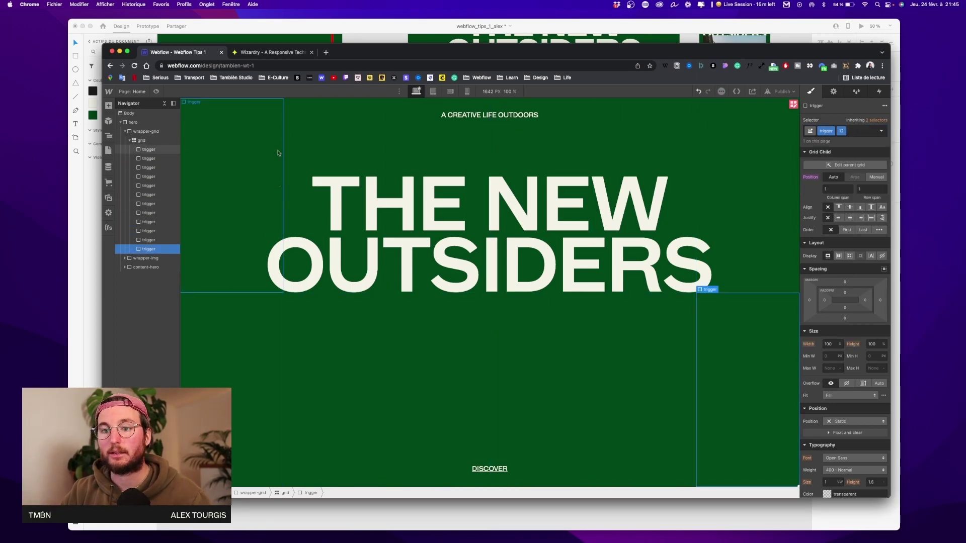
Add a Mouse hover interaction to the first trigger, limited to Desktop and above and applied to the class trigger 1.
click(159, 149)
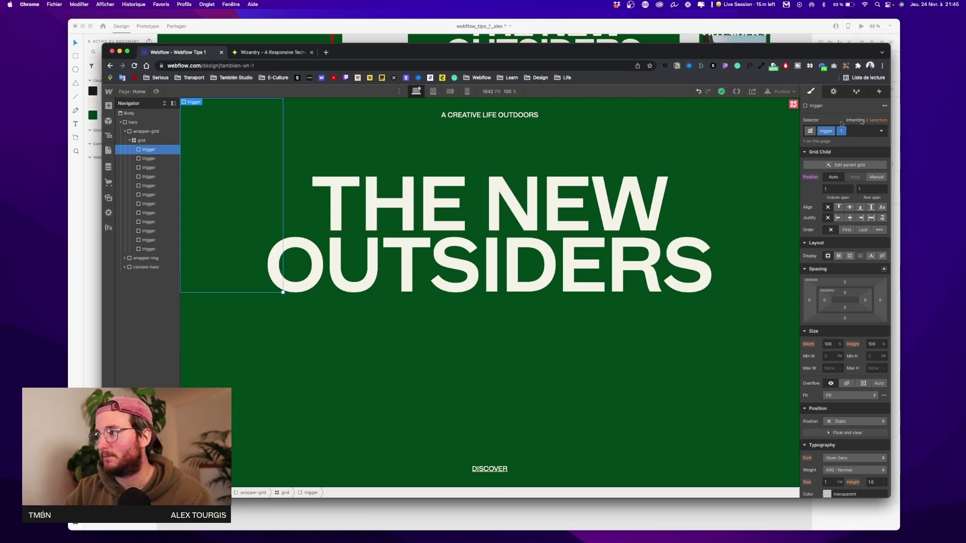
click(879, 92)
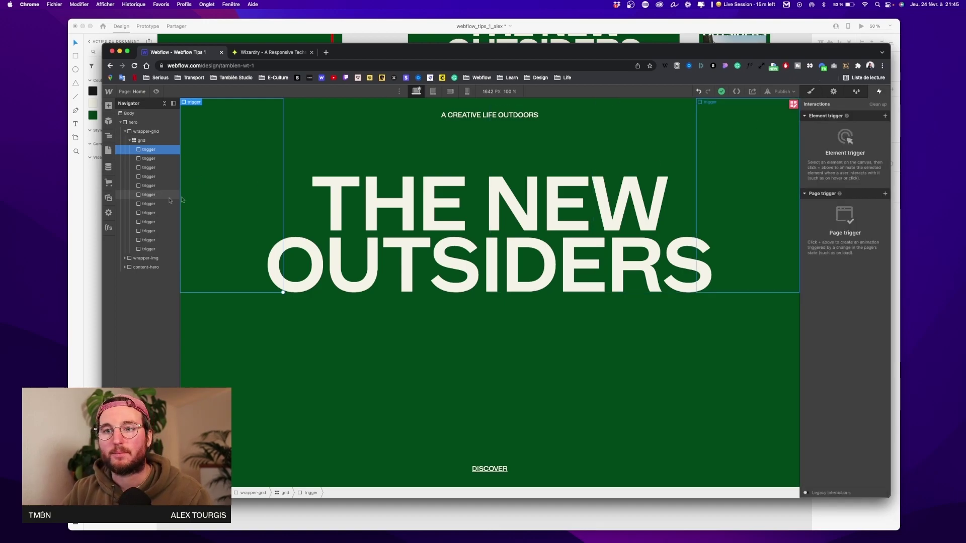
click(885, 117)
click(835, 139)
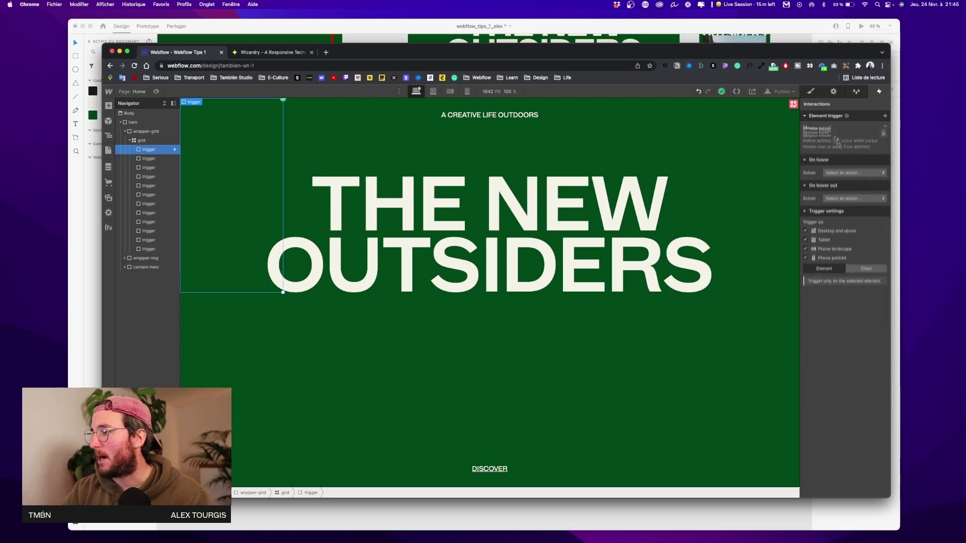
click(866, 252)
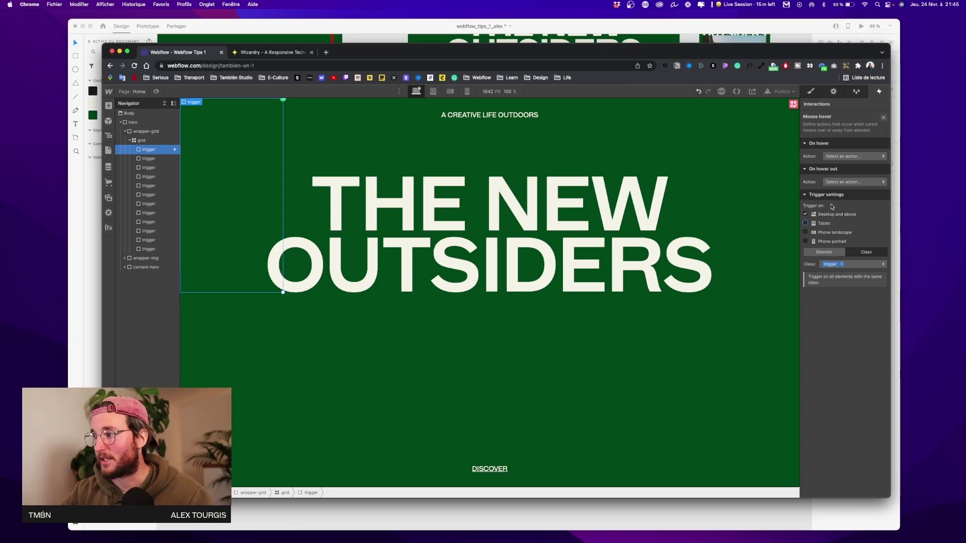
Set the on-hover action to Start an animation and delete the Page_Load-IN and Page_Load-OUT timed animations.
click(854, 156)
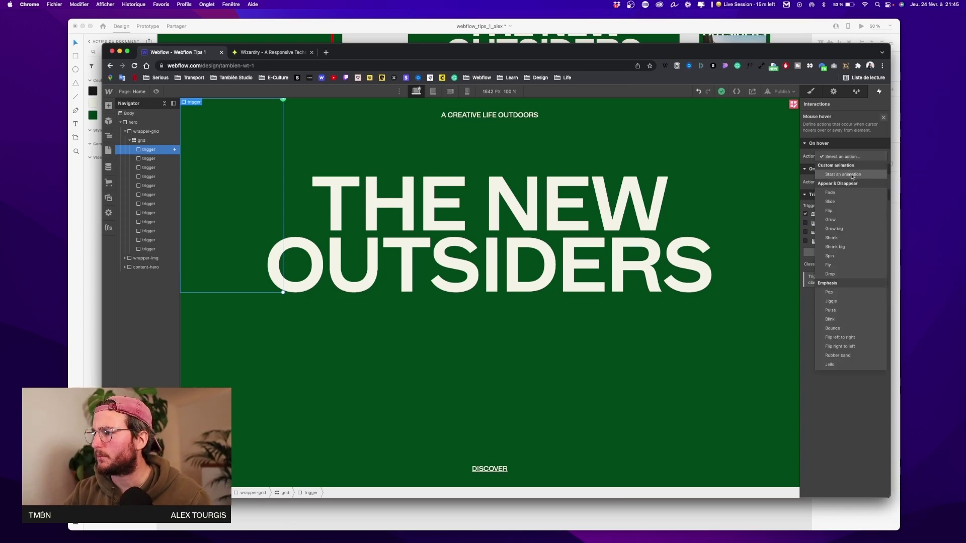
click(855, 174)
click(881, 178)
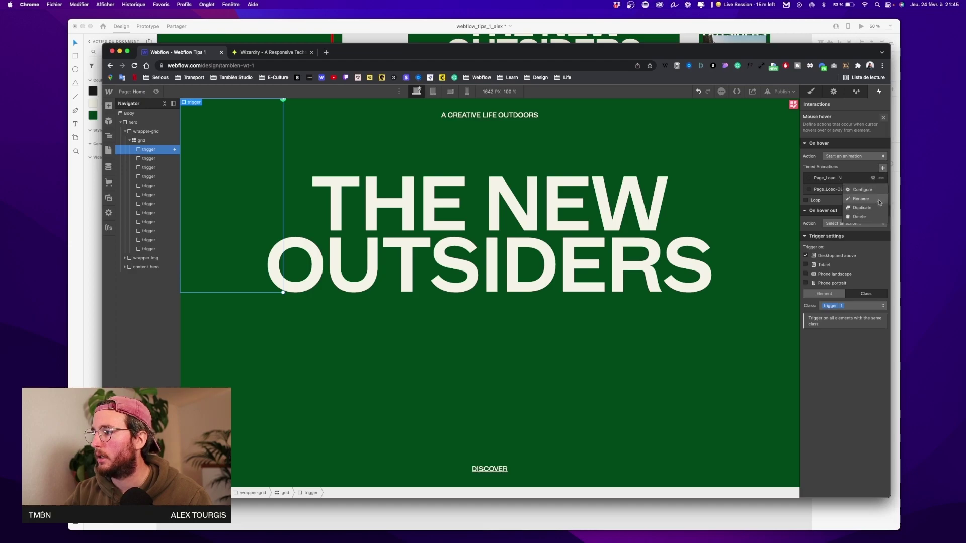
click(870, 217)
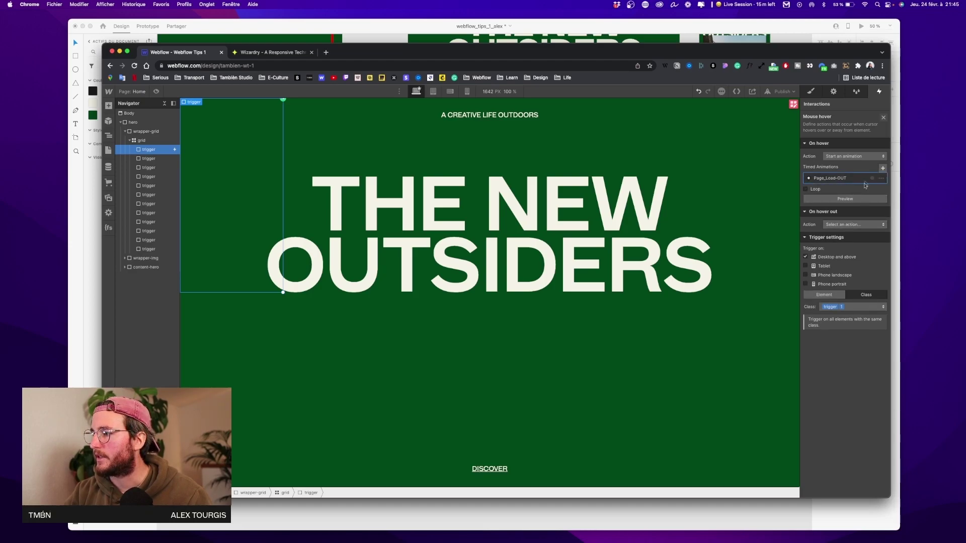
click(882, 179)
Create a new timed animation for the hover action and name it trigger-show-img-1.
click(883, 167)
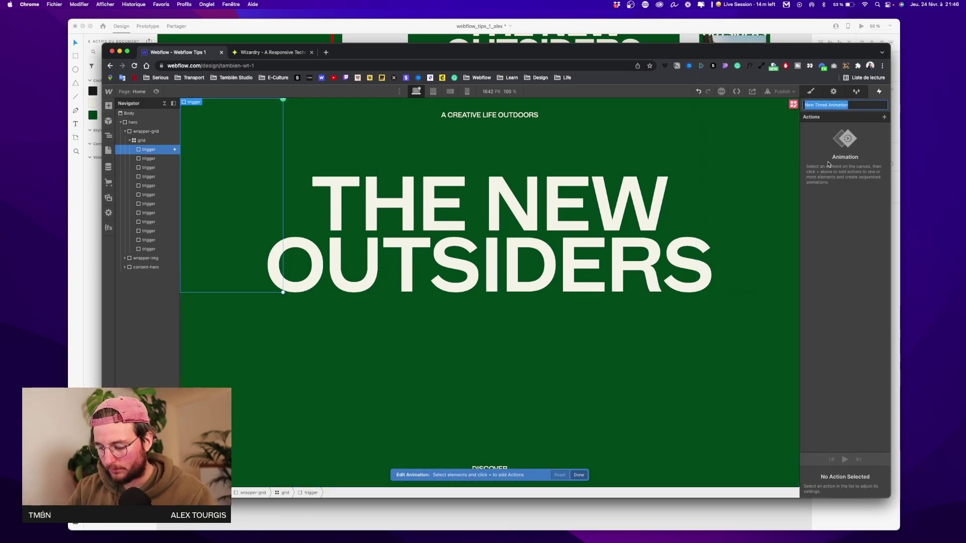
text(trigge)
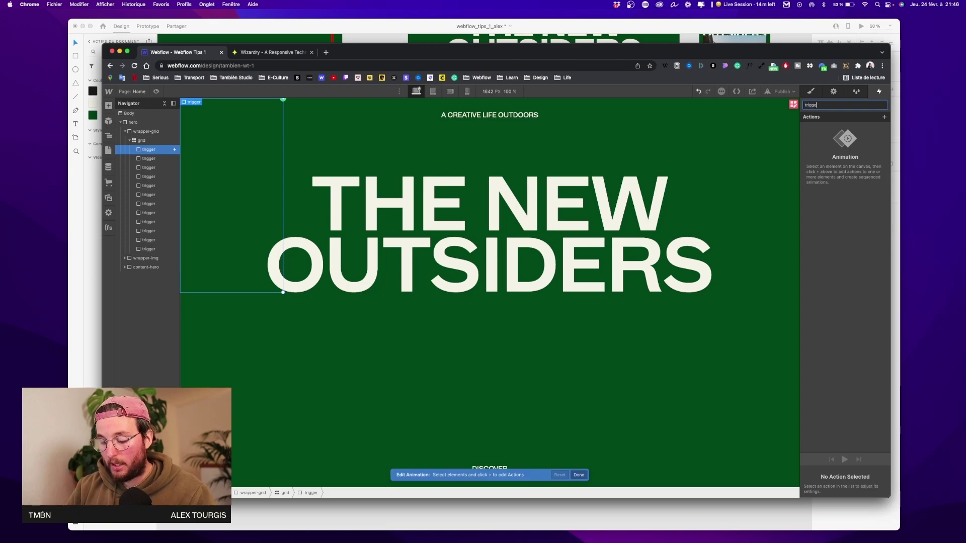
text(r-show-img-1)
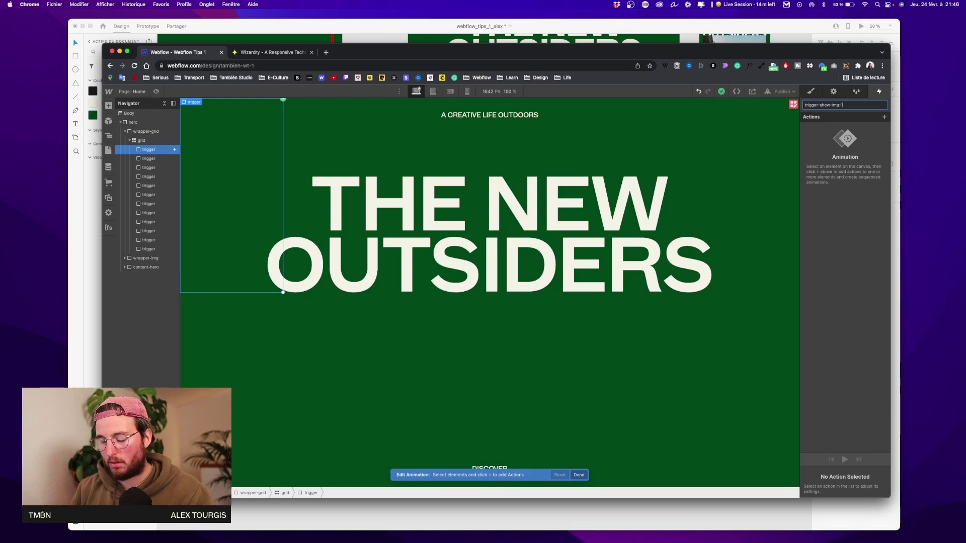
key(Return)
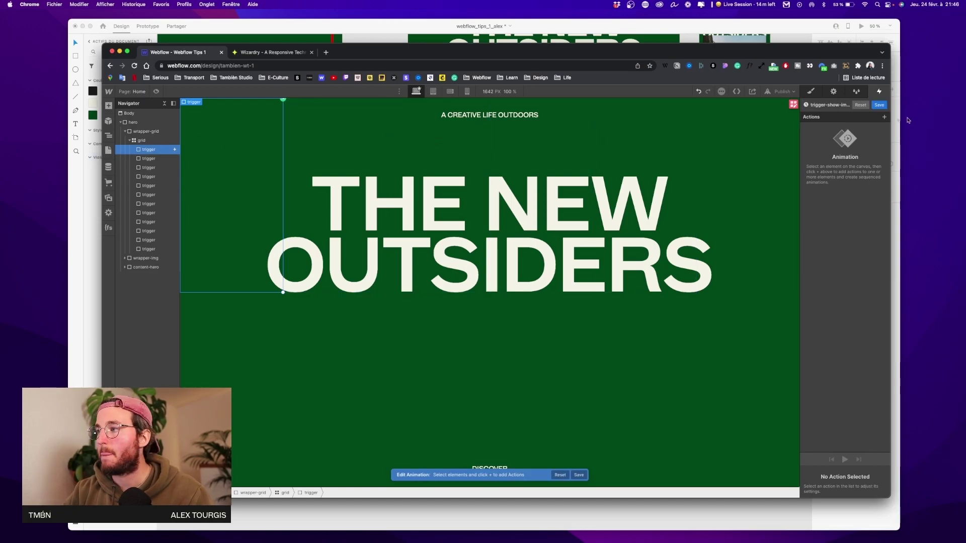
Add a Hide/Show action for the first image inside parent-img and set its display to flex.
click(125, 258)
click(144, 276)
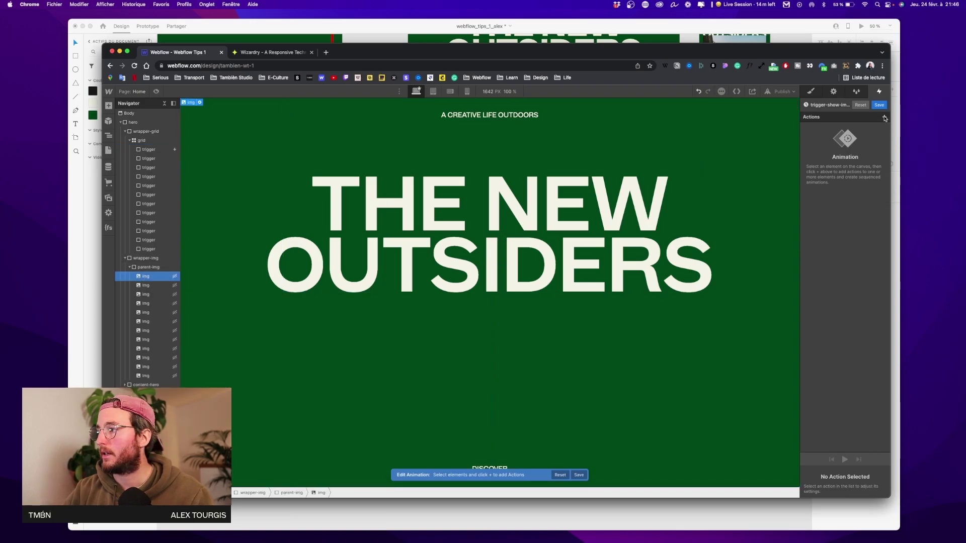
click(885, 117)
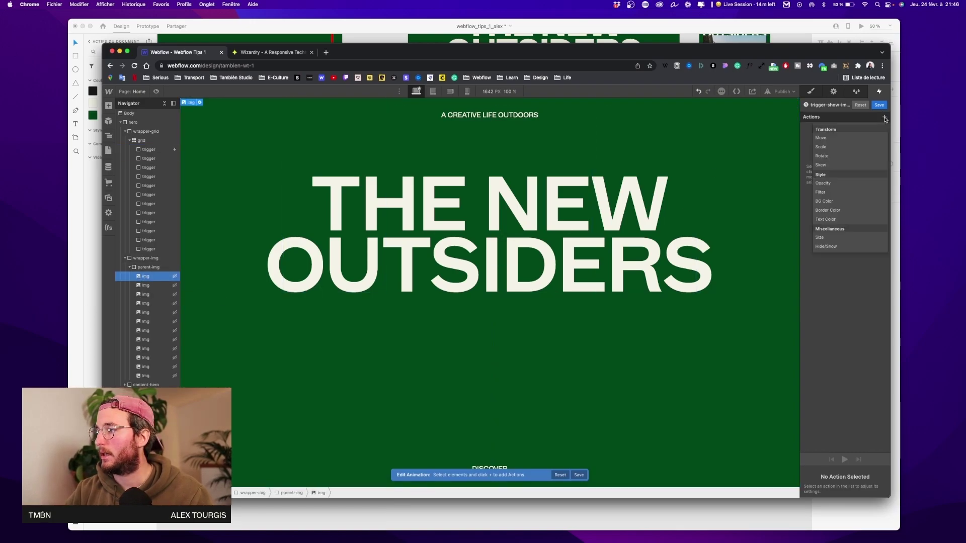
click(851, 246)
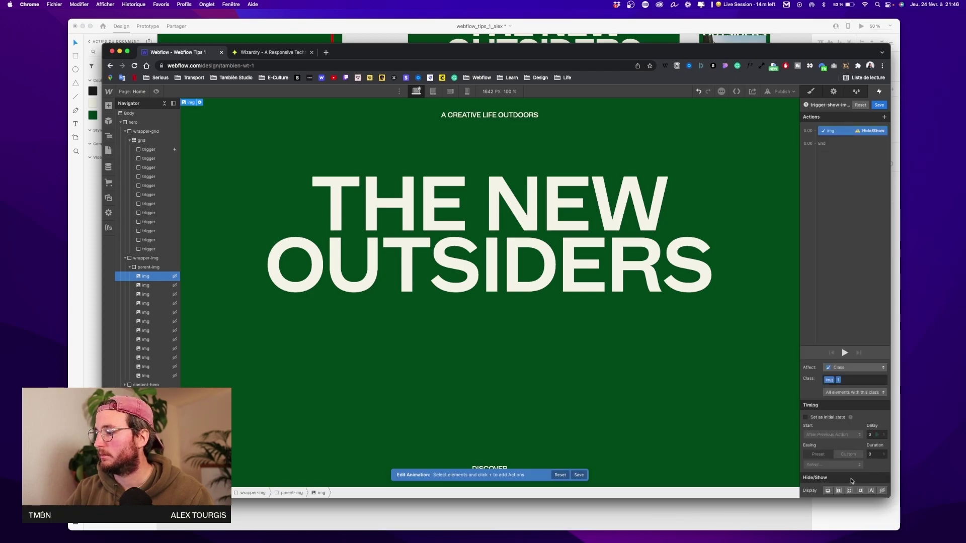
click(838, 491)
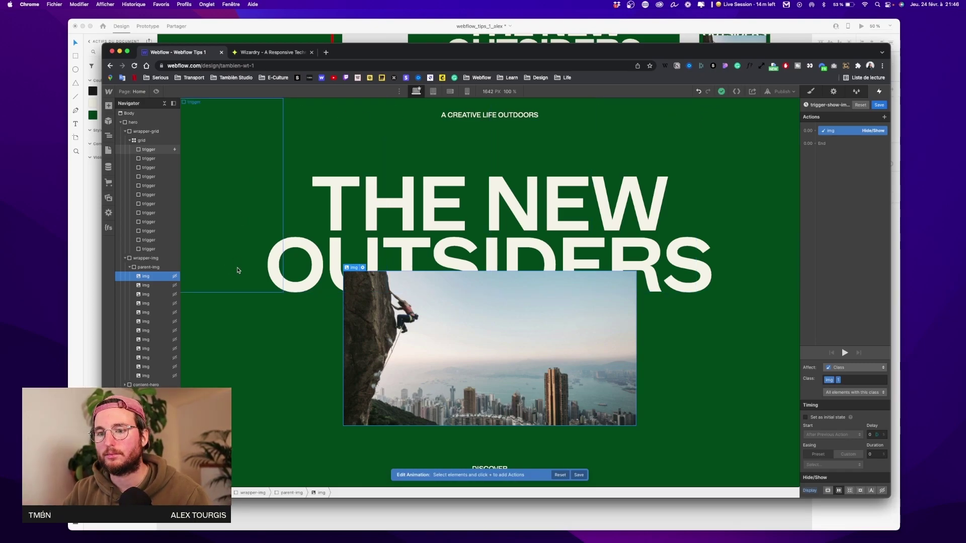
Add a Hide/Show action to trigger-show-img-1 for each of the second through fifth images inside parent-img.
click(156, 286)
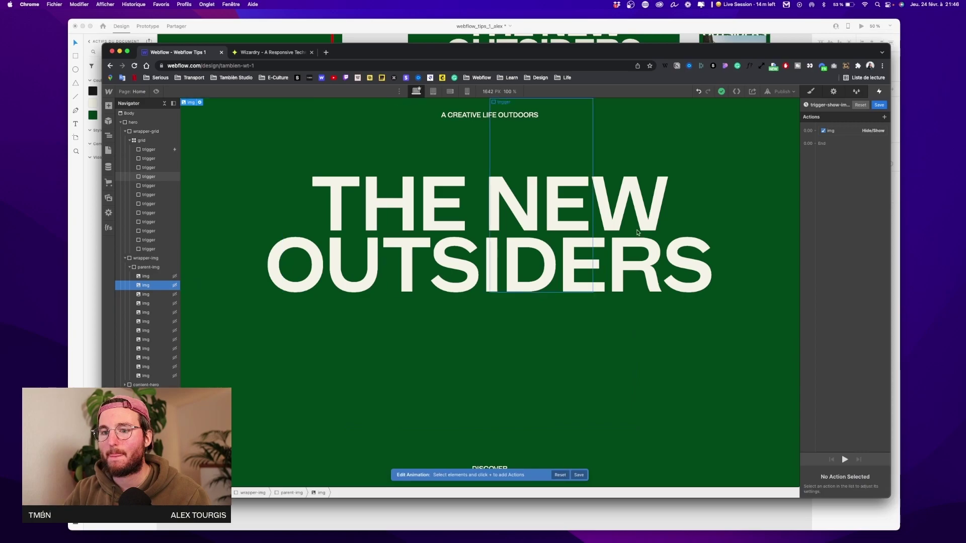
click(884, 117)
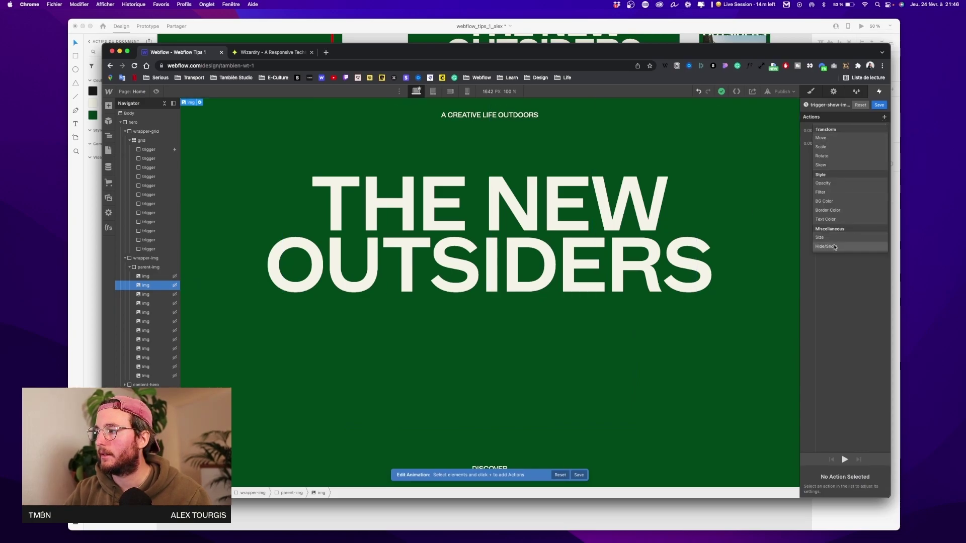
click(835, 247)
click(156, 295)
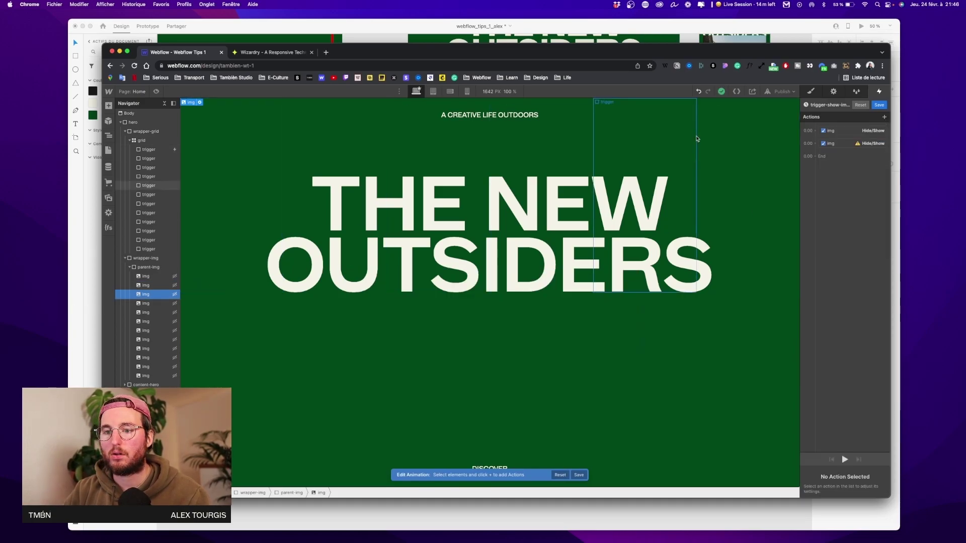
click(884, 117)
click(836, 246)
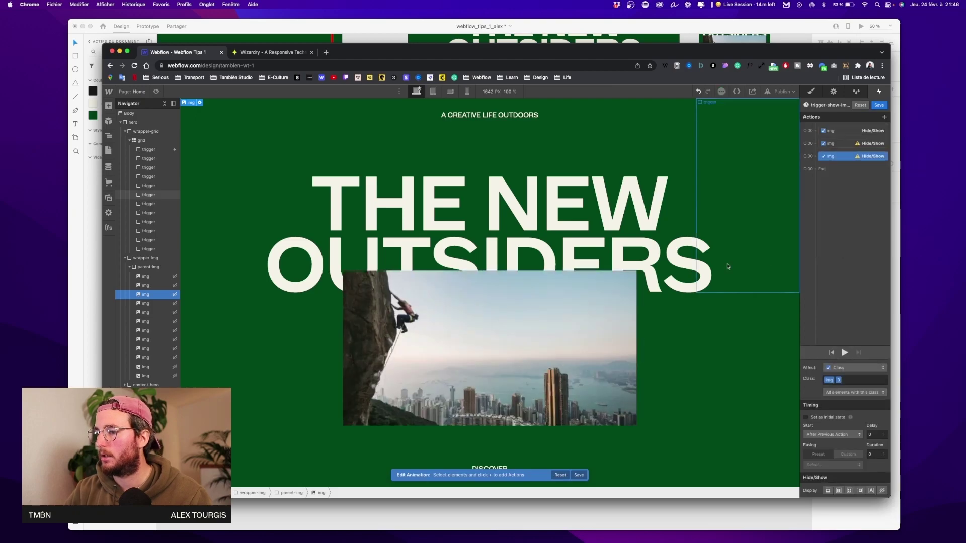
click(146, 304)
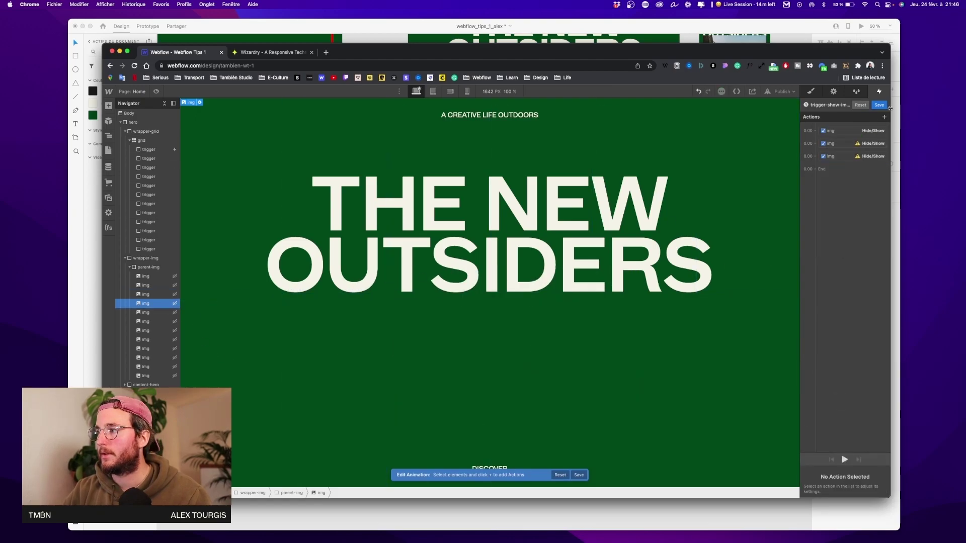
click(884, 117)
click(826, 247)
click(146, 313)
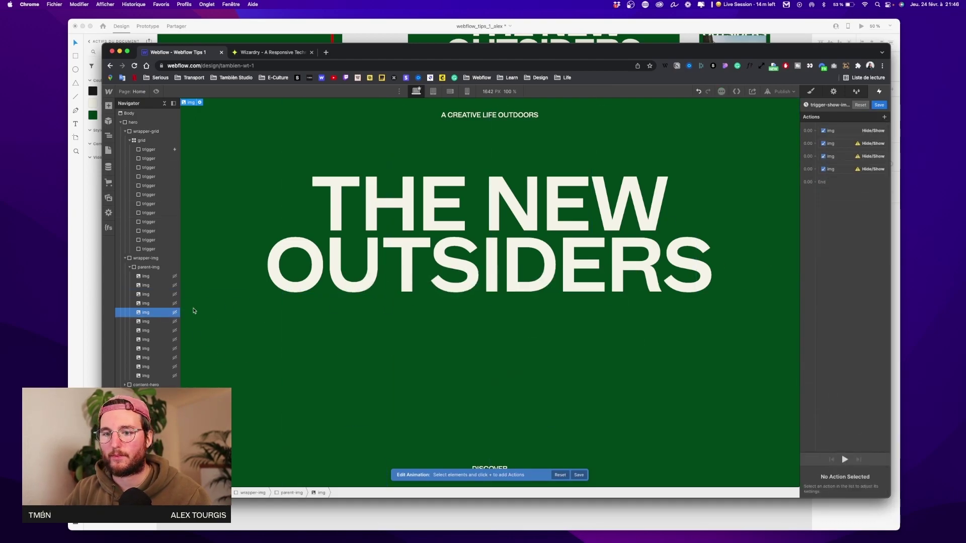
click(884, 116)
click(836, 247)
Add Hide/Show actions for the remaining images inside parent-img, from the sixth through the twelfth.
click(146, 322)
click(884, 117)
click(835, 247)
click(146, 331)
click(884, 116)
click(836, 246)
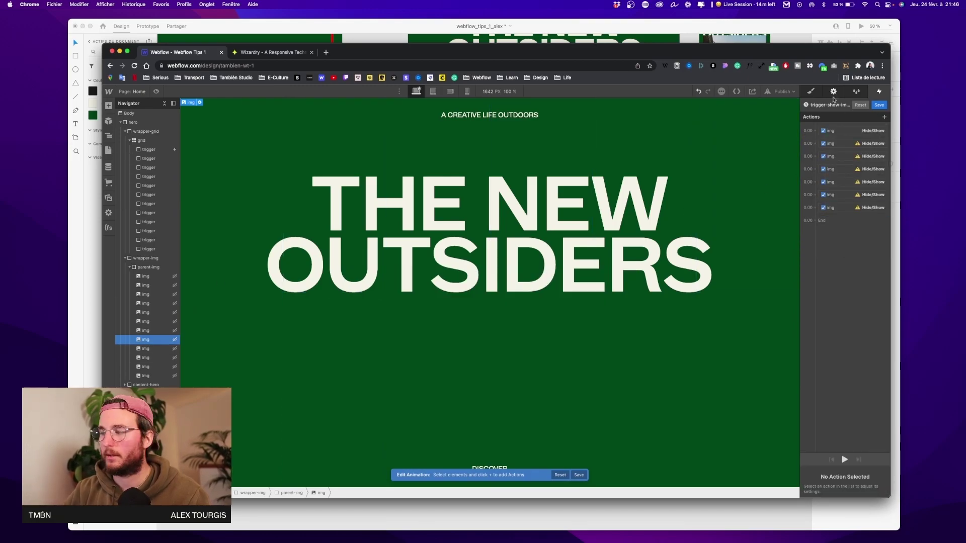
click(884, 117)
click(836, 246)
click(146, 358)
click(884, 116)
click(835, 247)
click(145, 376)
click(884, 116)
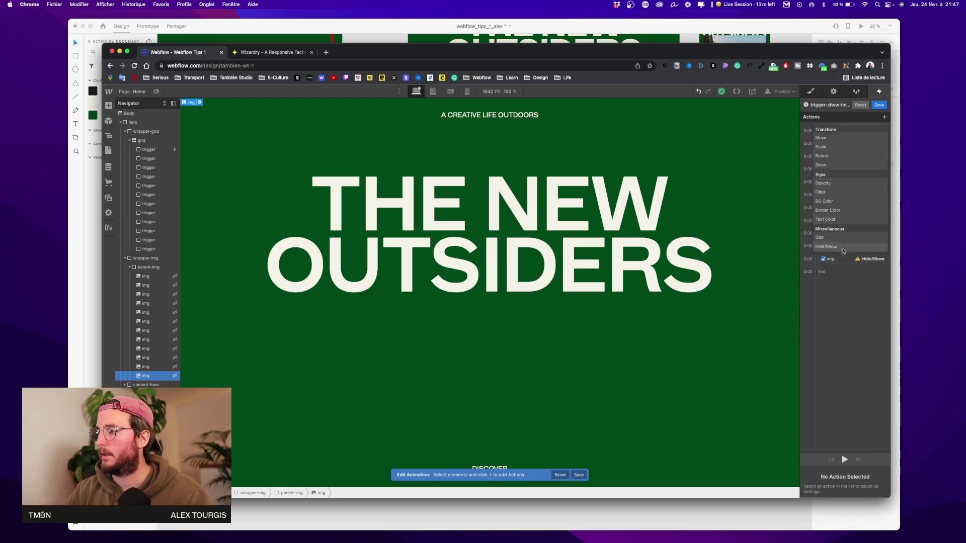
click(844, 247)
Set the image Hide/Show actions to display none and start With Previous Action, keeping only the first image's action at flex.
drag(845, 247, 860, 137)
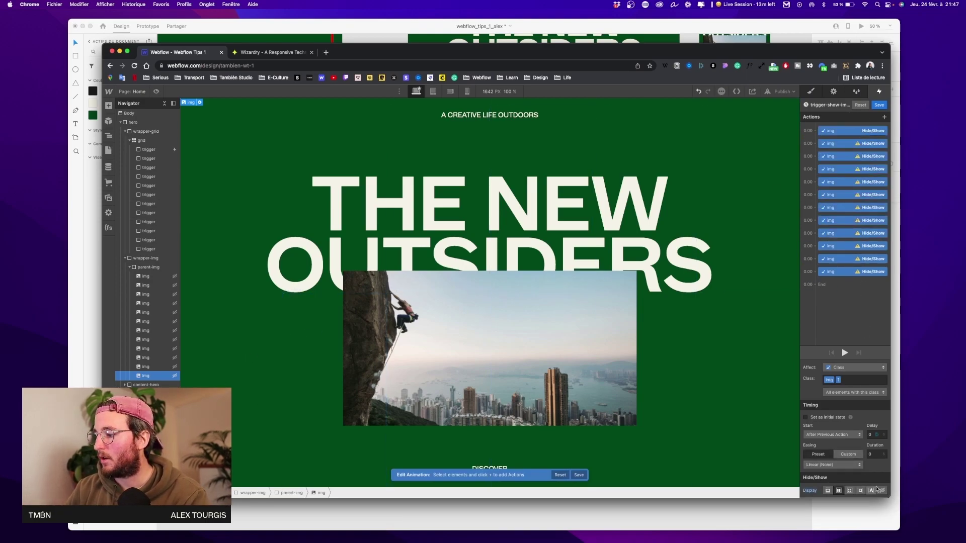
click(882, 490)
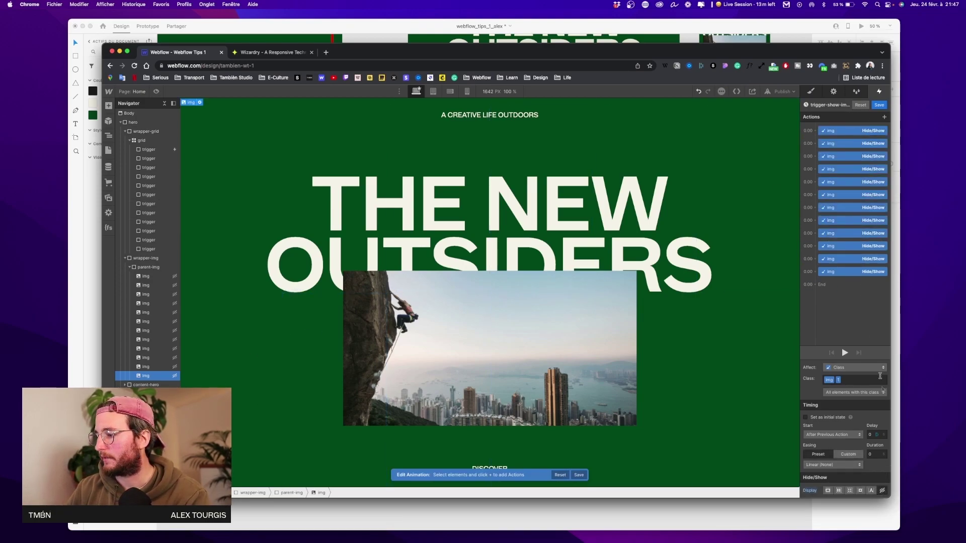
mouse_move(840, 273)
mouse_down()
mouse_move(845, 132)
mouse_move(873, 167)
mouse_up()
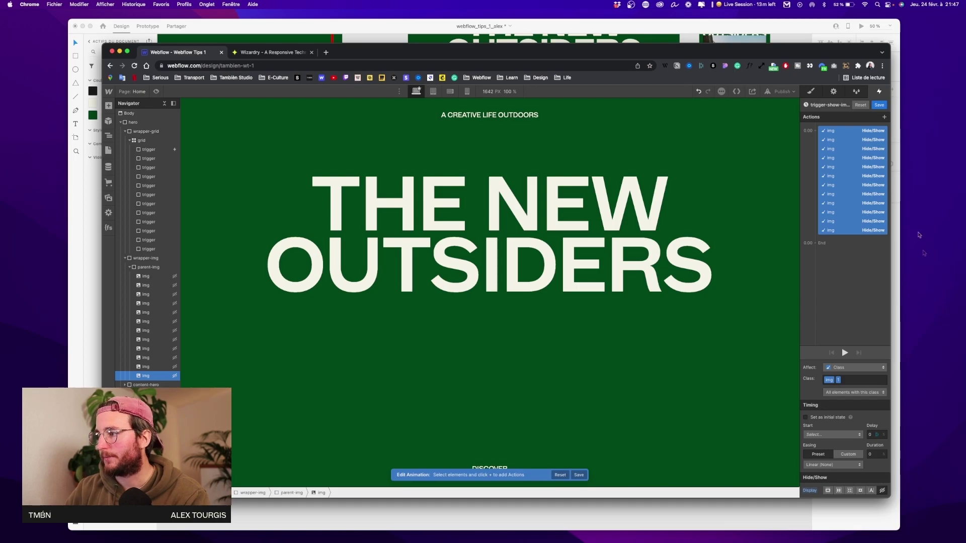
click(842, 131)
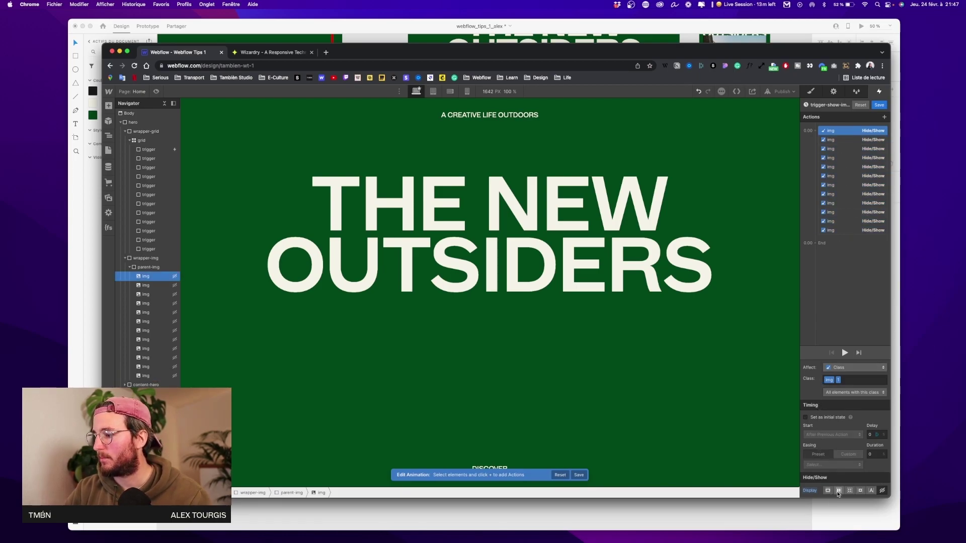
click(839, 490)
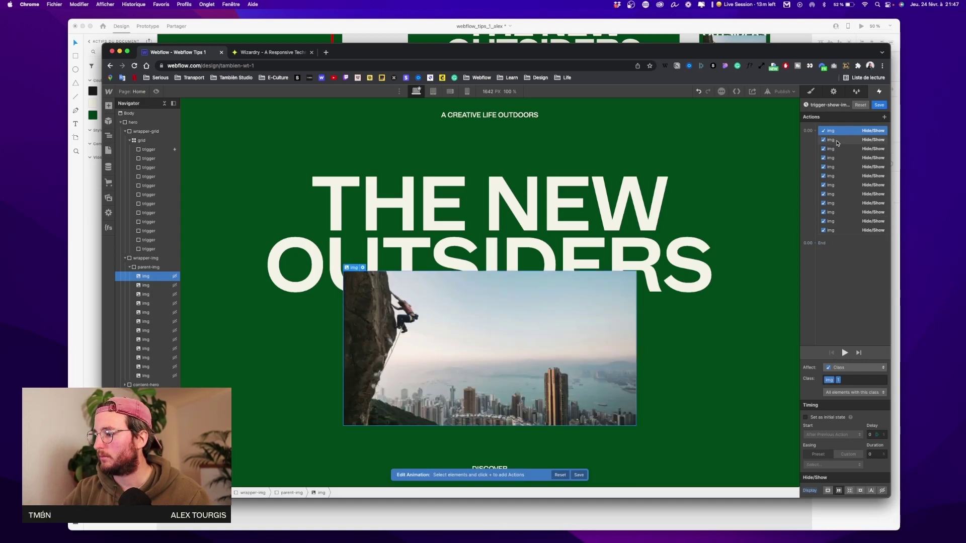
Check the display setting of the individual image Hide/Show actions in the animation's action list.
click(839, 158)
click(842, 132)
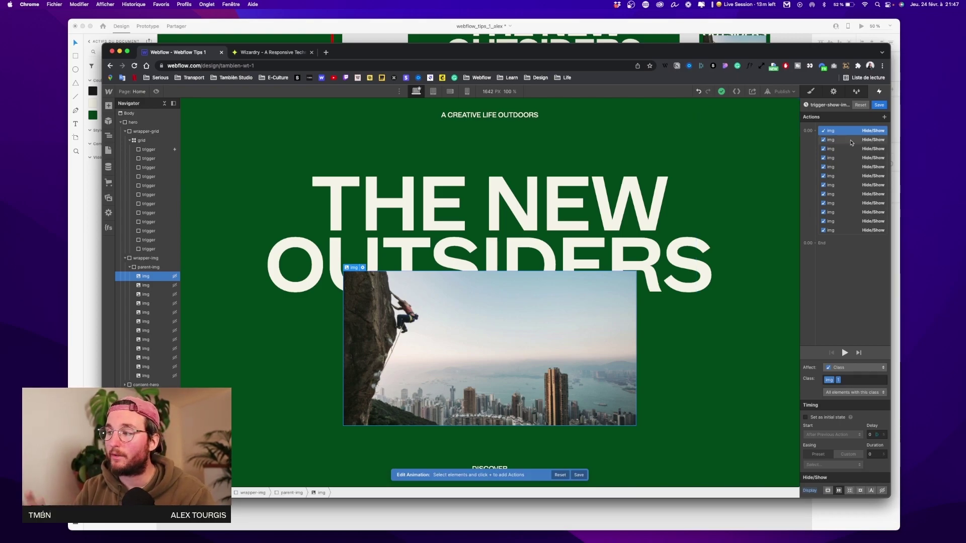
drag(852, 143, 857, 224)
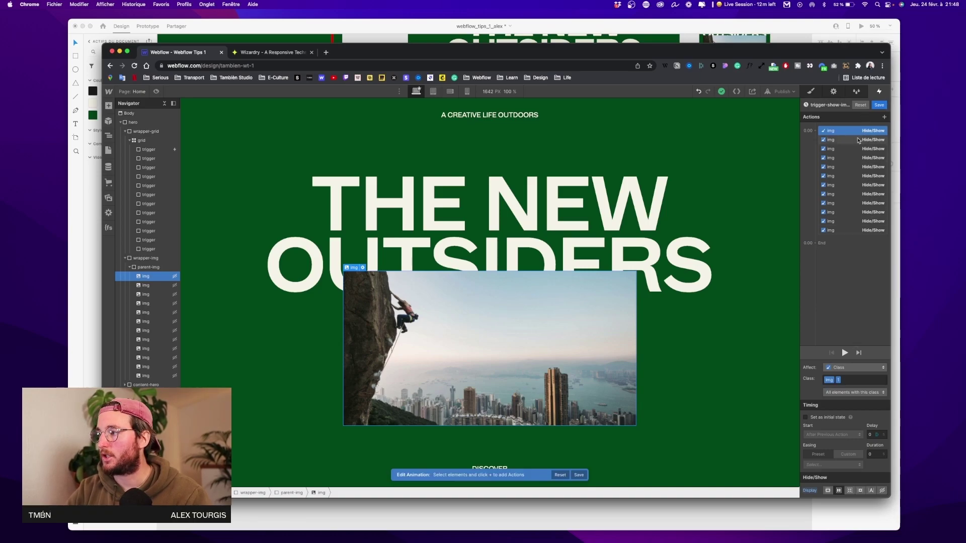
click(859, 140)
click(857, 149)
click(855, 168)
click(855, 195)
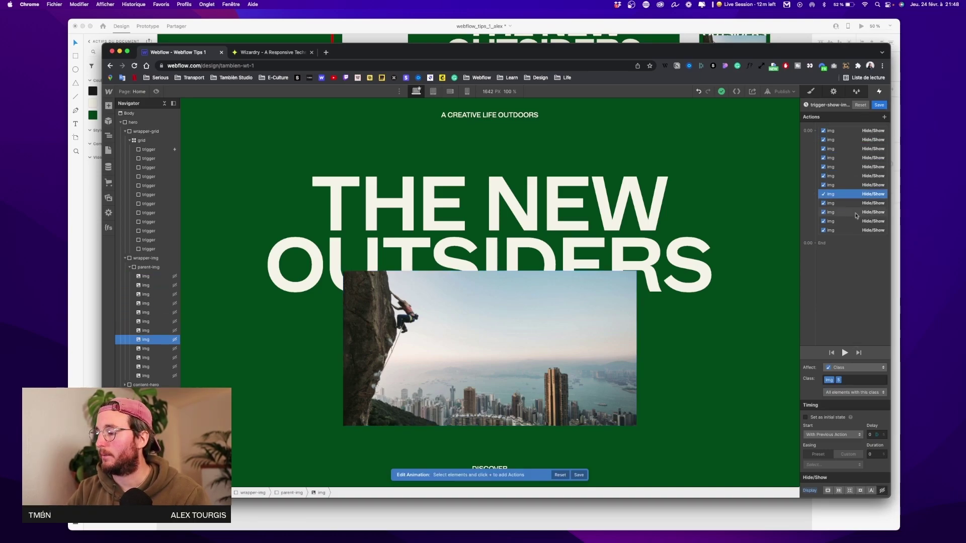
click(857, 212)
click(861, 230)
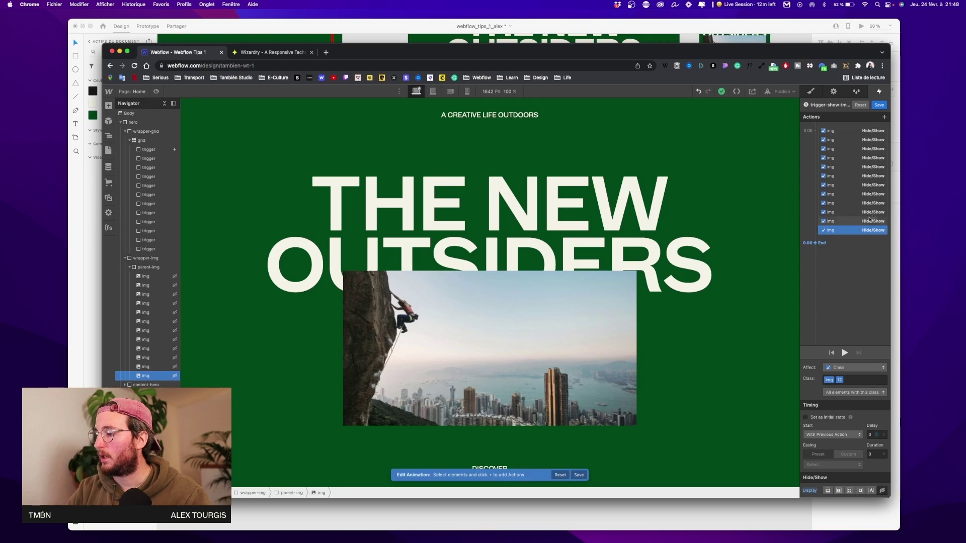
Save the trigger-show-img-1 animation and preview the hover effect over the first grid cell.
click(878, 106)
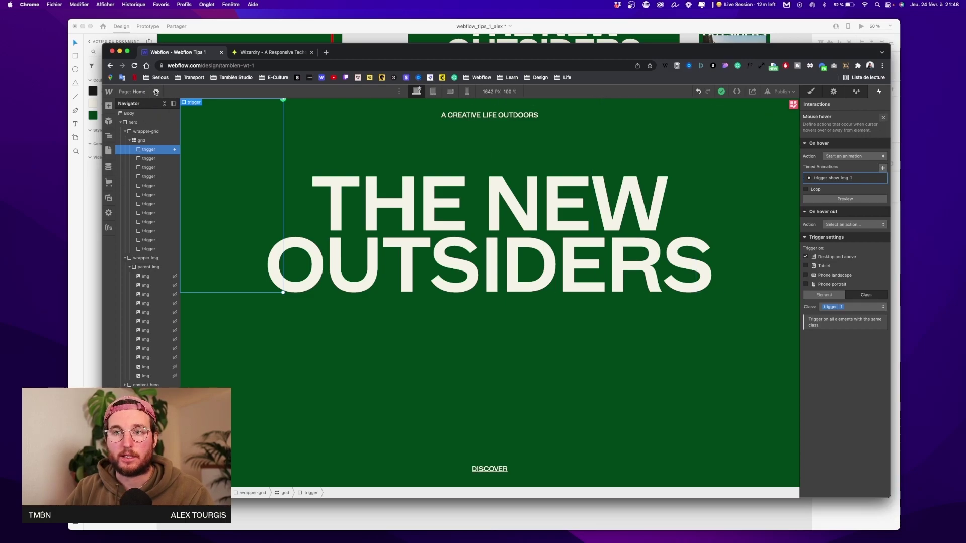
click(156, 91)
mouse_move(193, 167)
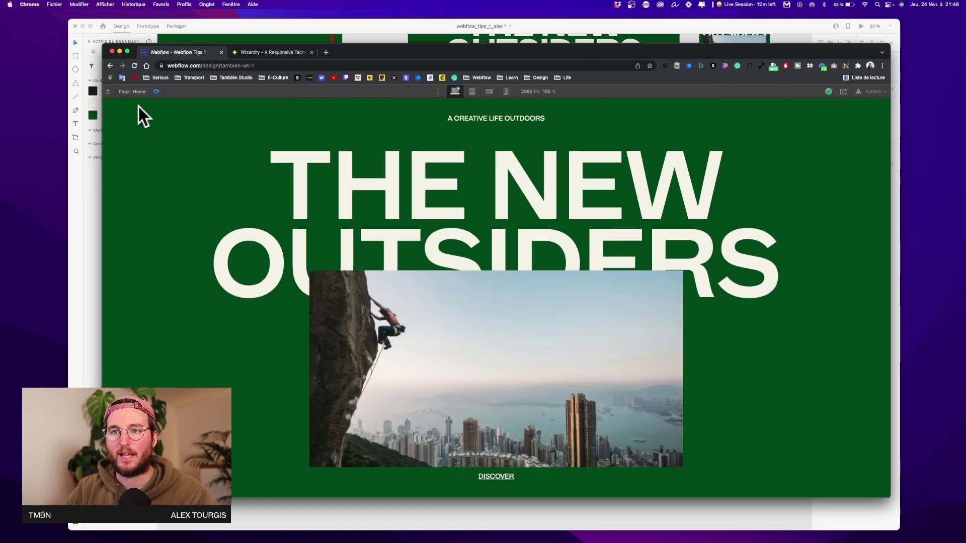
click(157, 92)
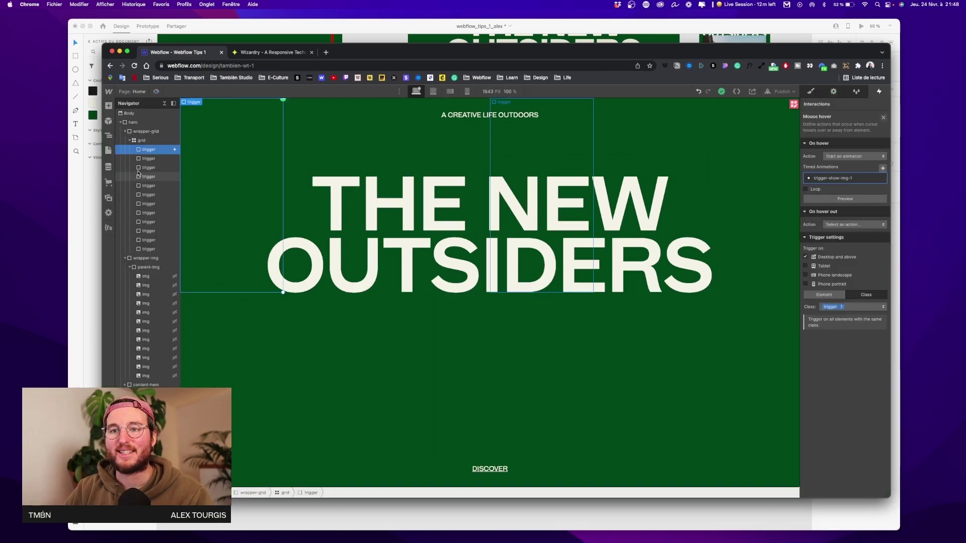
Add a Mouse hover interaction to the second trigger, limited to Desktop and above and applied to the class trigger 2.
click(156, 160)
click(885, 116)
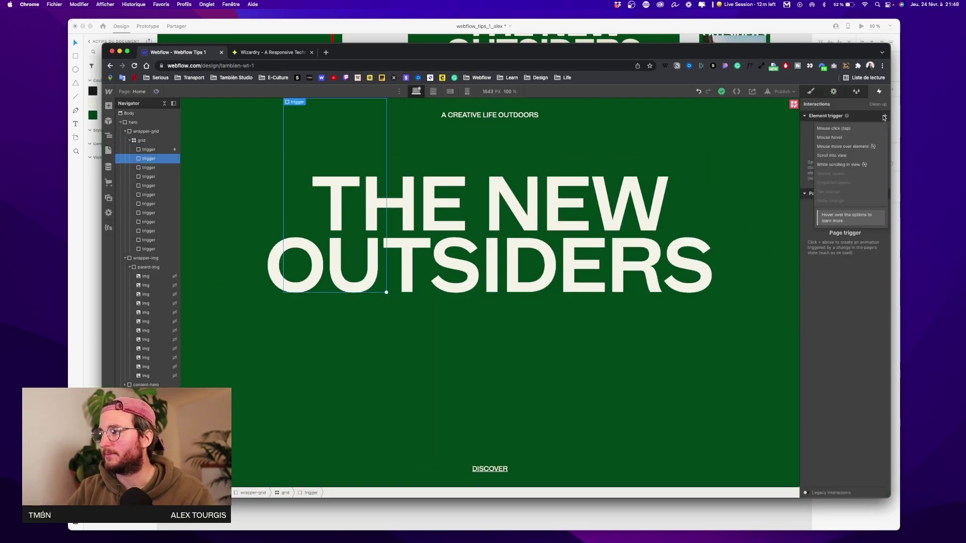
click(846, 138)
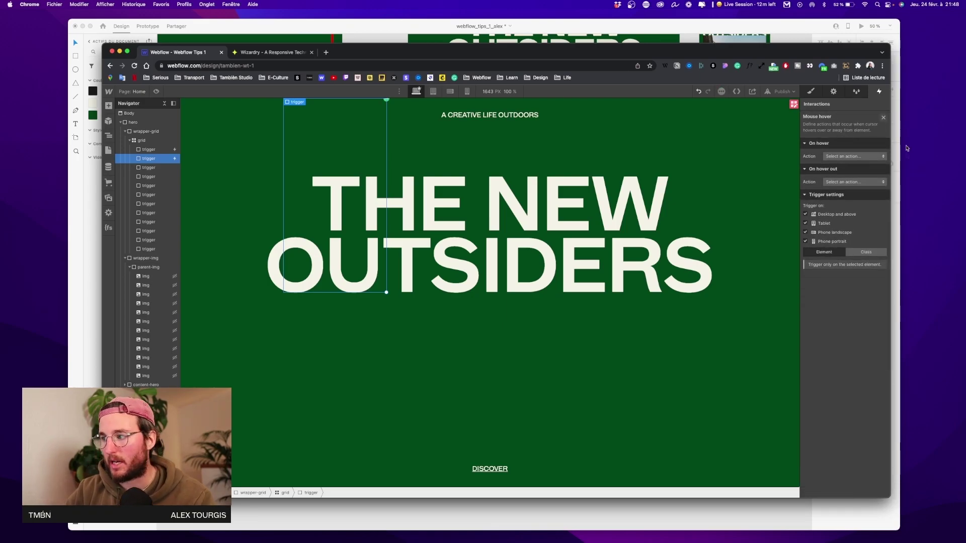
click(867, 253)
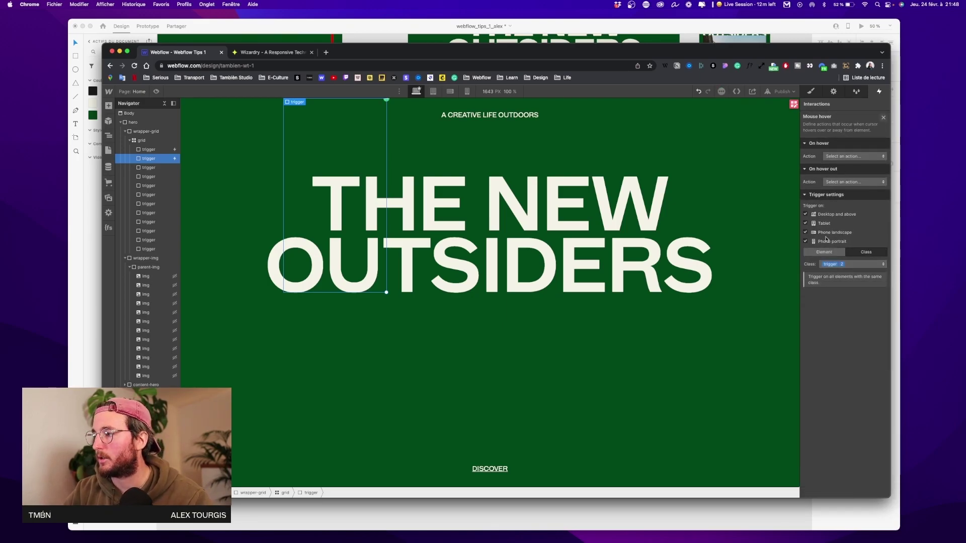
Set the second trigger's on-hover action to Start an animation, using a duplicate of trigger-show-img-1 renamed trigger-show-img-2.
click(856, 156)
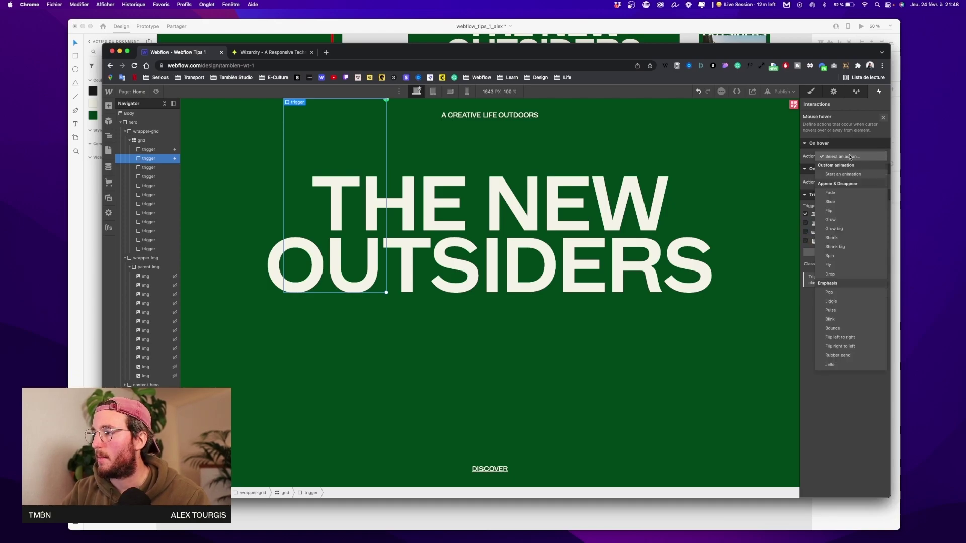
click(846, 173)
click(881, 179)
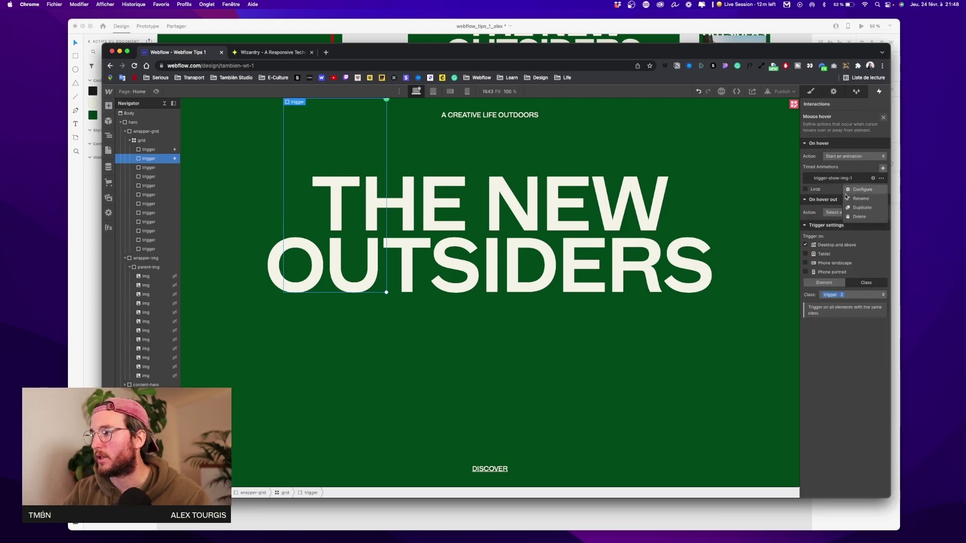
click(867, 208)
click(832, 190)
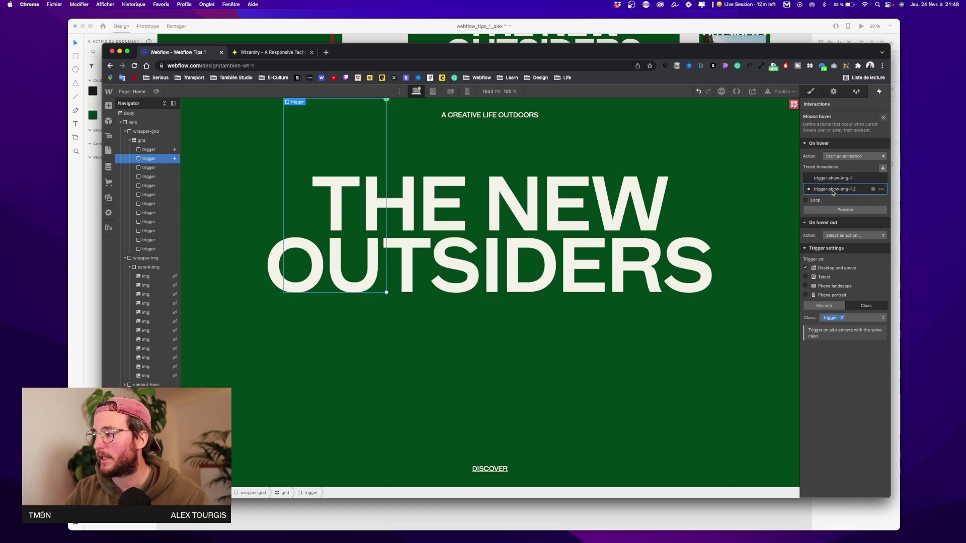
double_click(833, 194)
click(825, 105)
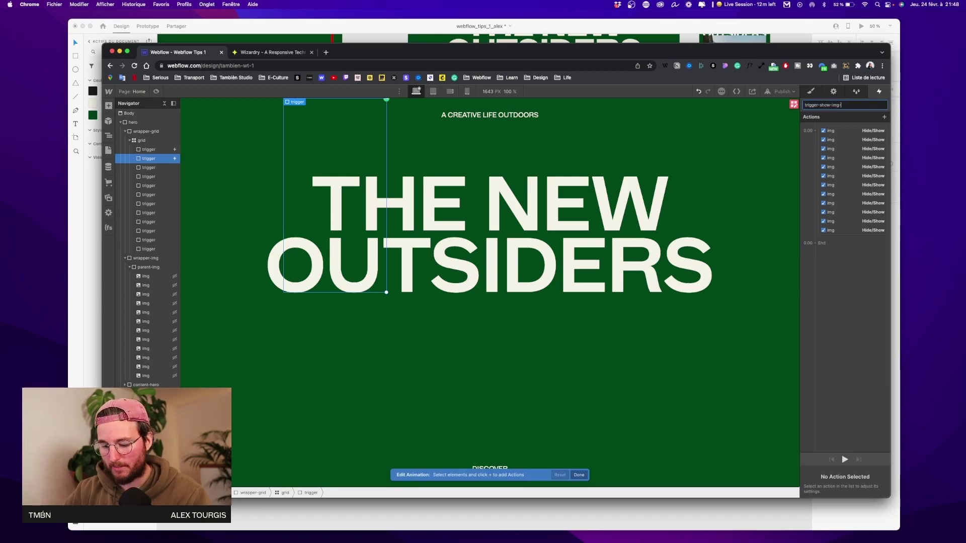
key(Return)
In trigger-show-img-2, set the first Hide/Show action to display none and the second to flex, and save the animation.
click(834, 131)
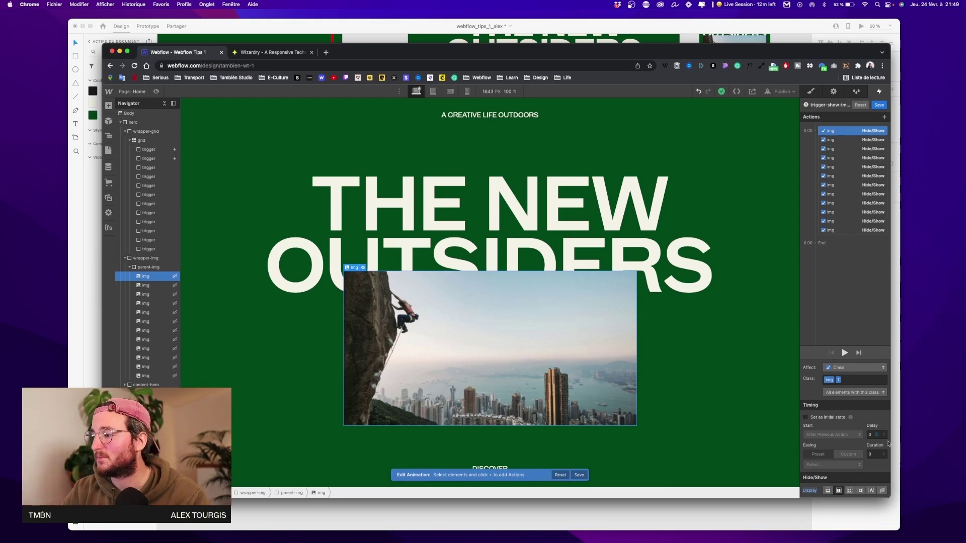
click(883, 491)
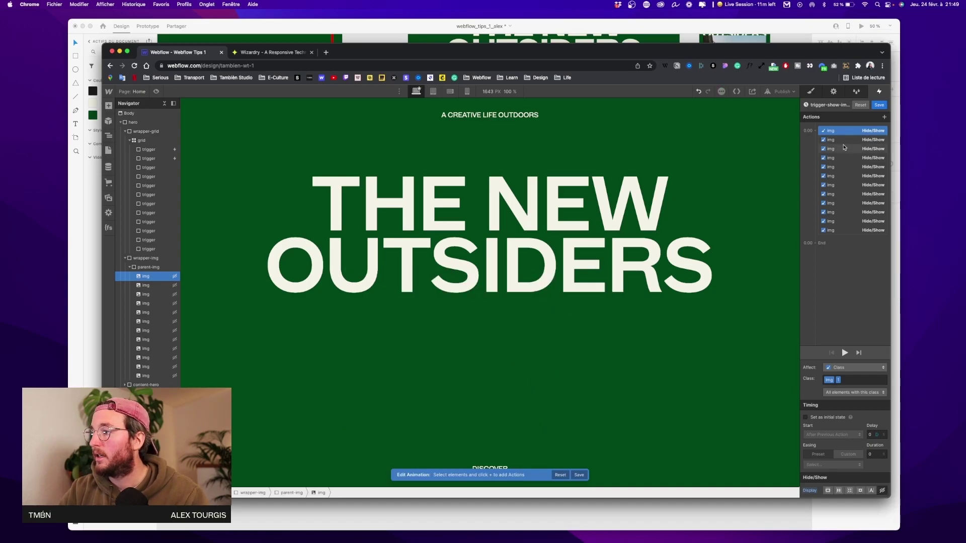
click(850, 140)
click(839, 490)
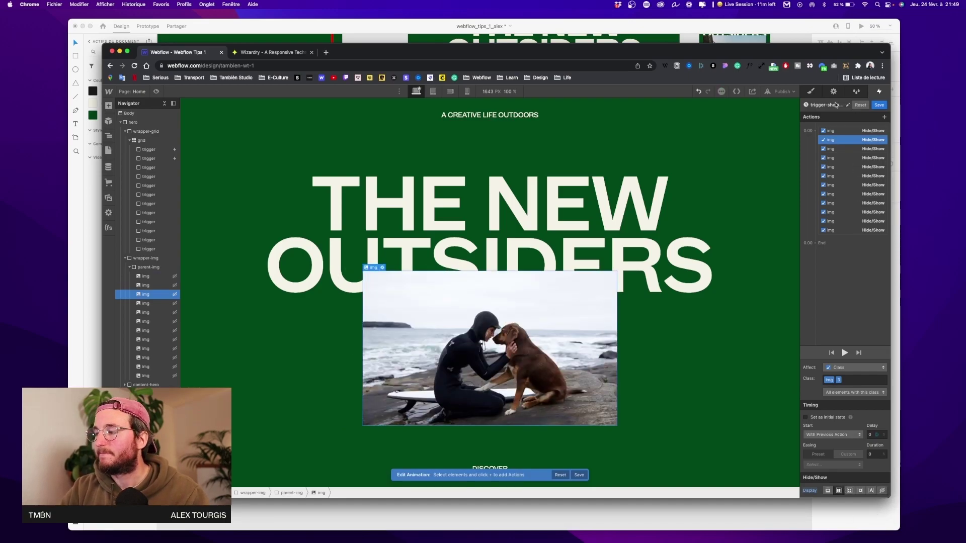
click(884, 107)
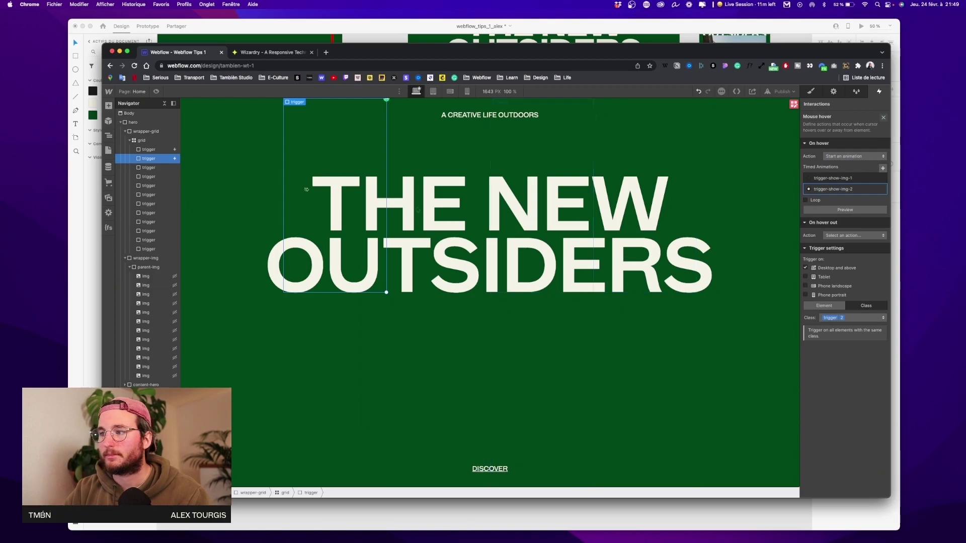
Add a Mouse hover interaction to the third trigger, limited to Desktop and above and applied to the class trigger 3.
click(147, 172)
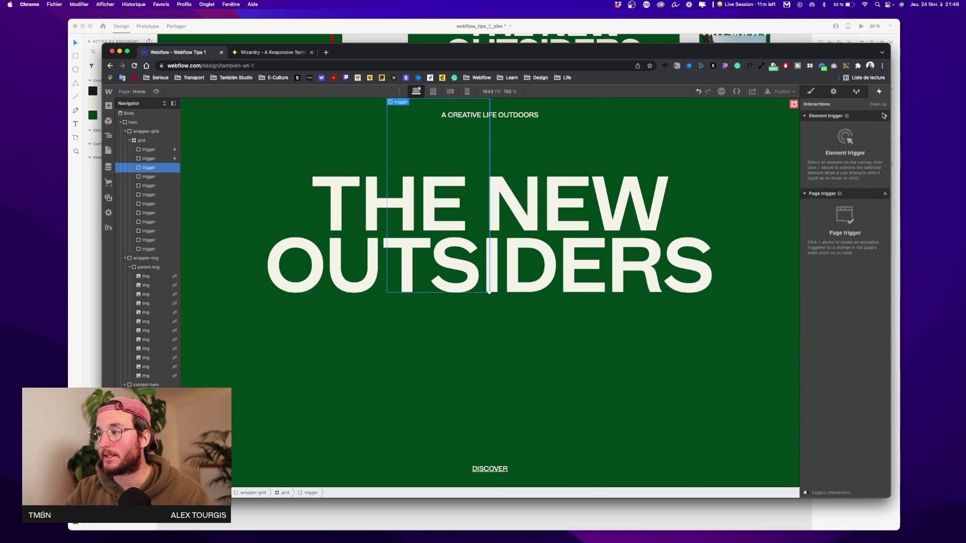
click(884, 116)
click(847, 226)
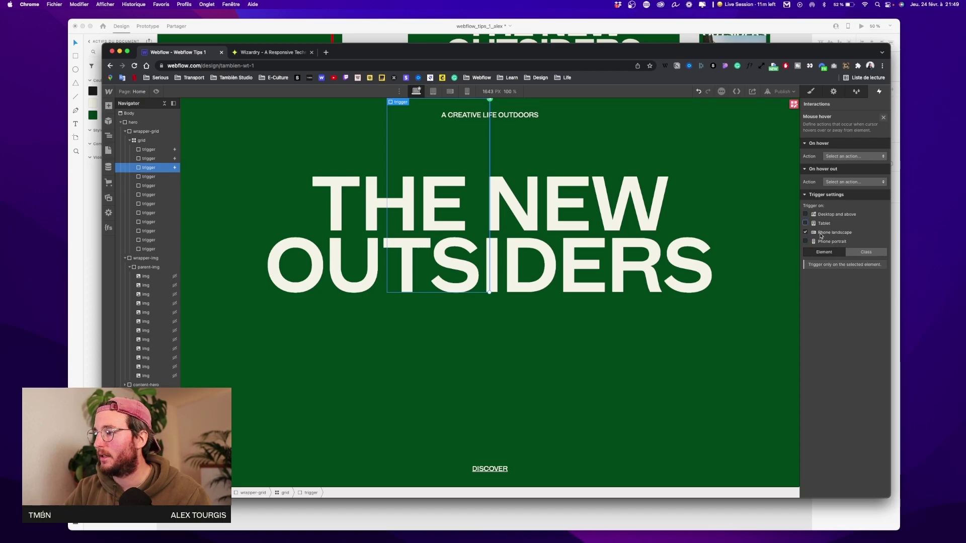
click(862, 251)
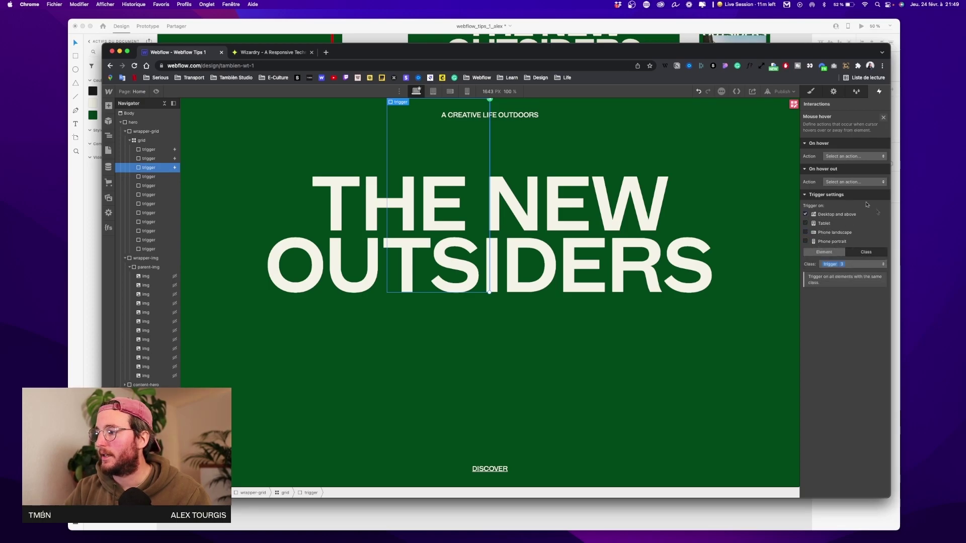
Set the third trigger's on-hover action to Start an animation, using a duplicate of trigger-show-img-2 renamed trigger-show-img-3.
click(849, 157)
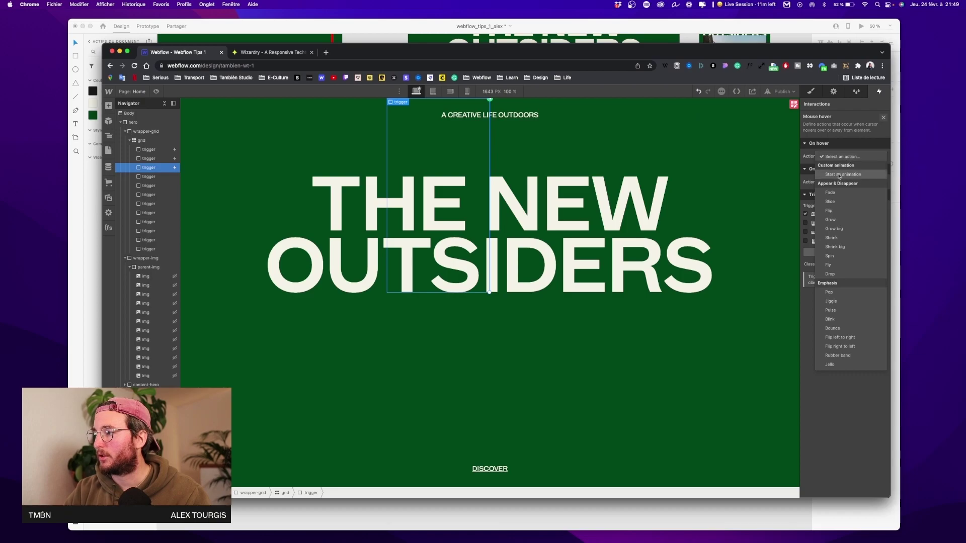
click(850, 175)
click(882, 190)
click(855, 211)
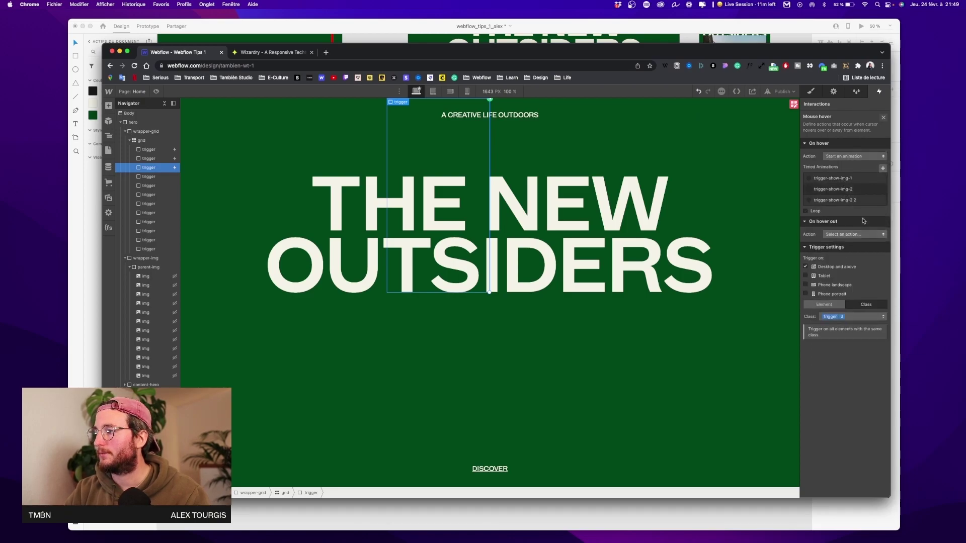
click(837, 201)
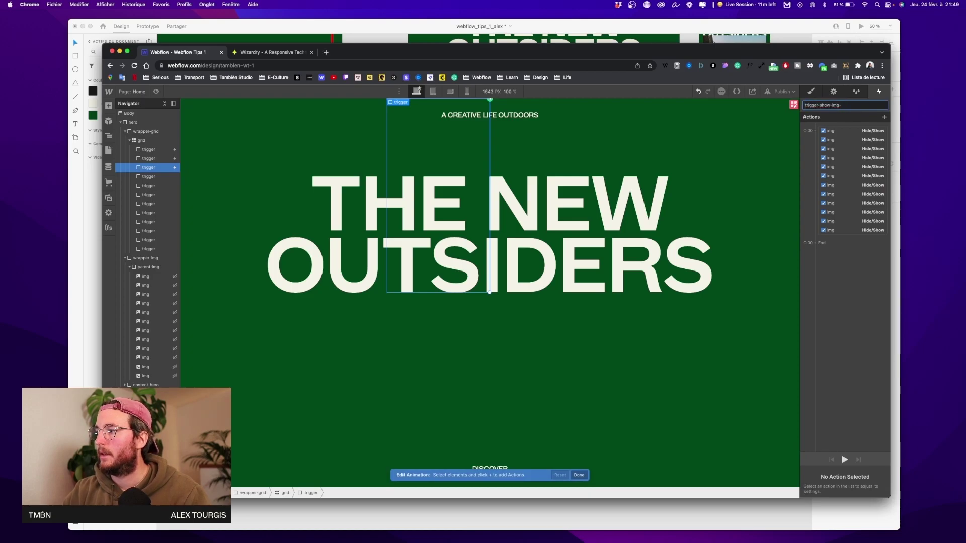
text(3)
key(Return)
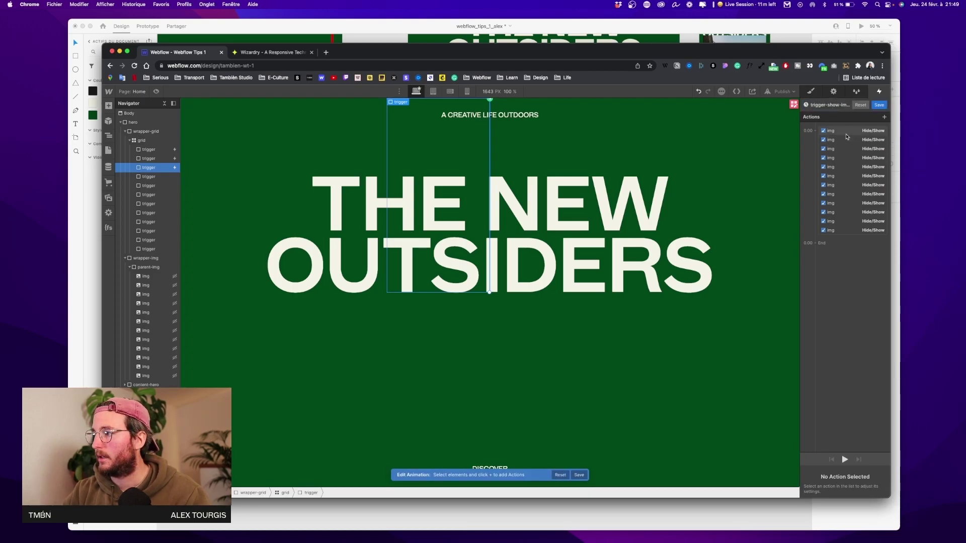
Check the display settings of the Hide/Show actions in trigger-show-img-3 and save the animation.
click(846, 133)
click(845, 140)
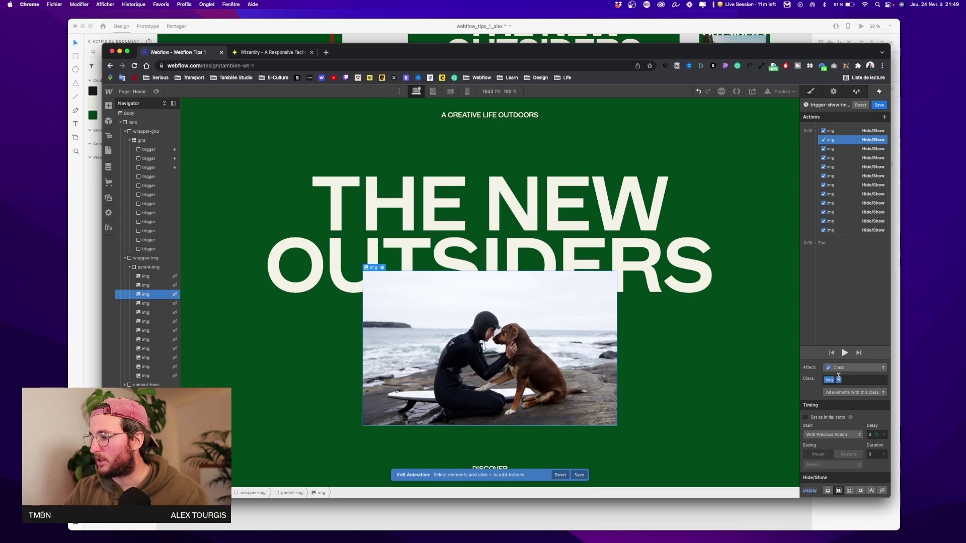
click(845, 149)
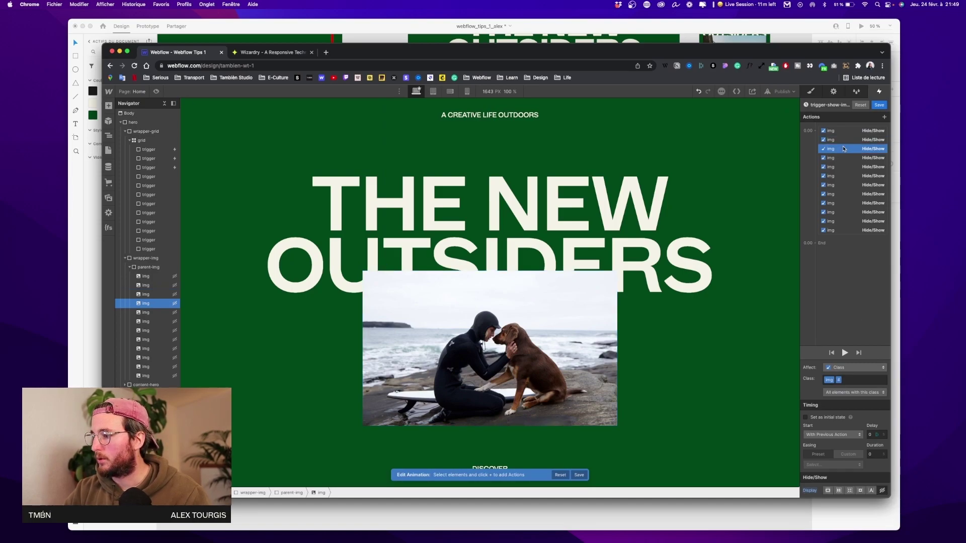
click(845, 158)
click(844, 177)
click(846, 194)
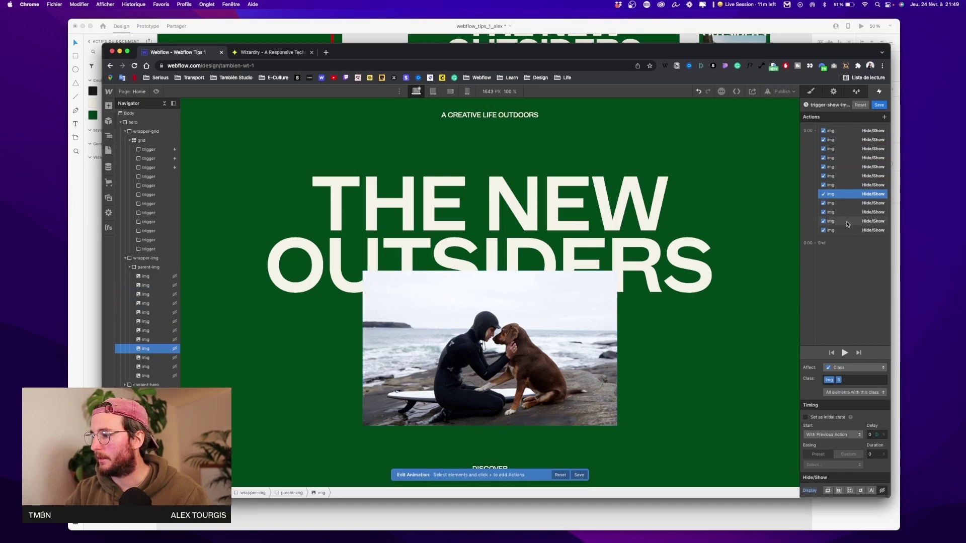
click(847, 222)
click(849, 230)
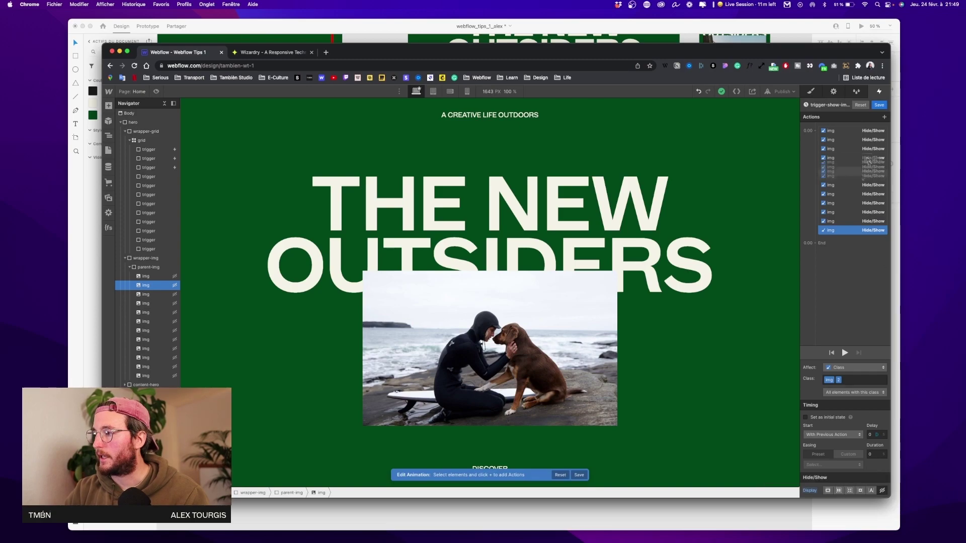
click(845, 140)
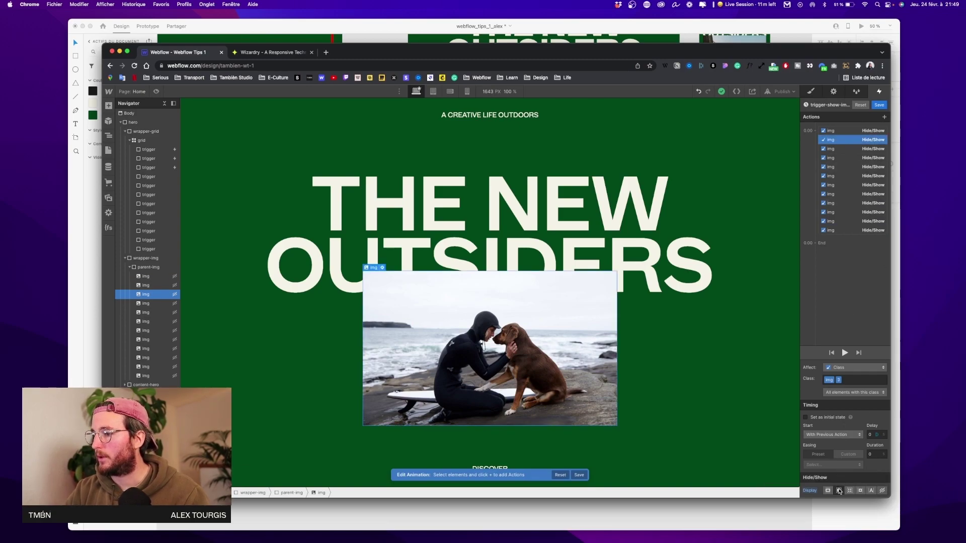
click(880, 105)
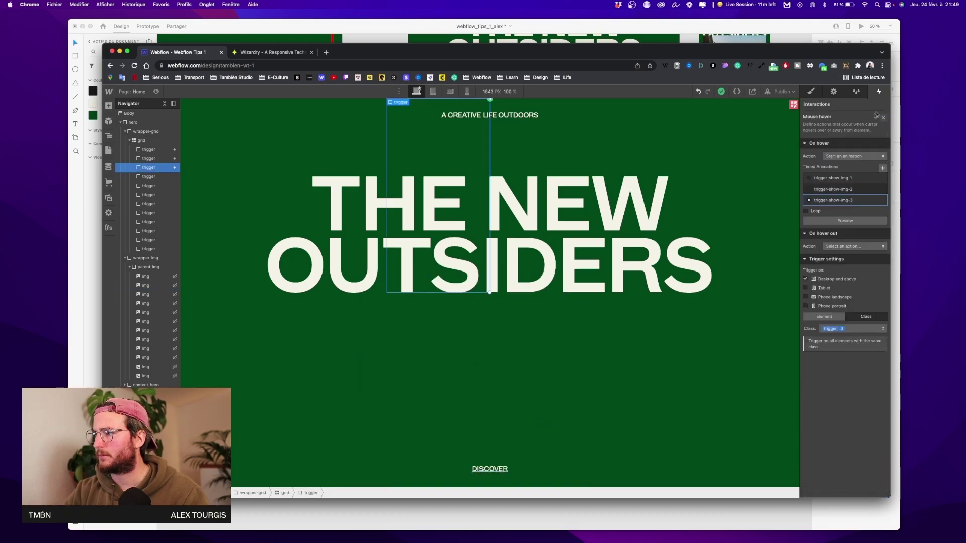
In the second trigger's trigger-show-img-2 animation, set the last Hide/Show action to flex and the second to display none, and save.
click(157, 159)
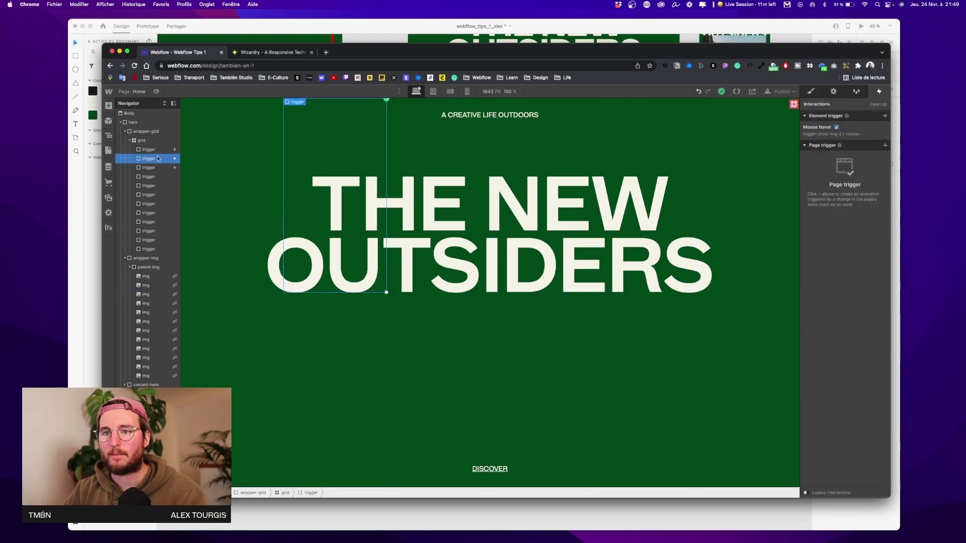
click(844, 135)
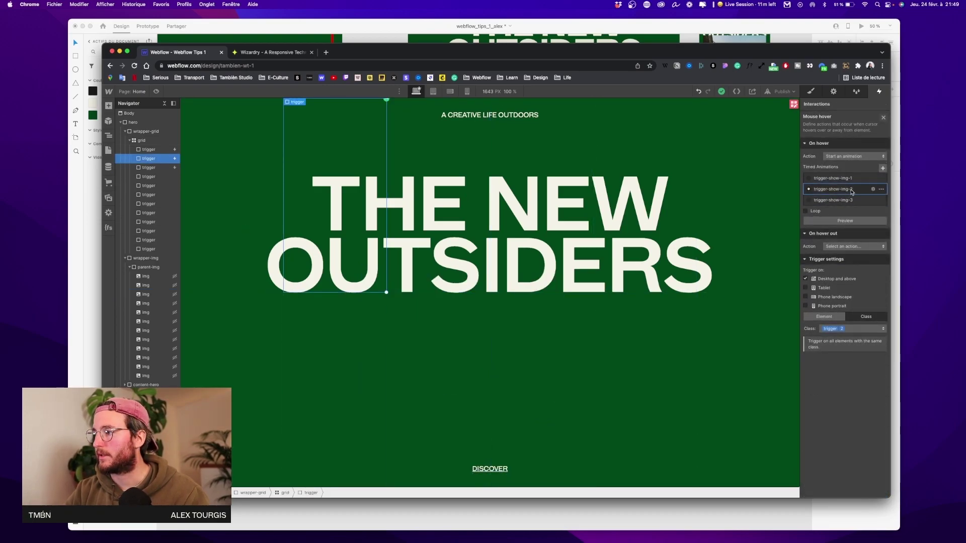
click(850, 190)
click(844, 231)
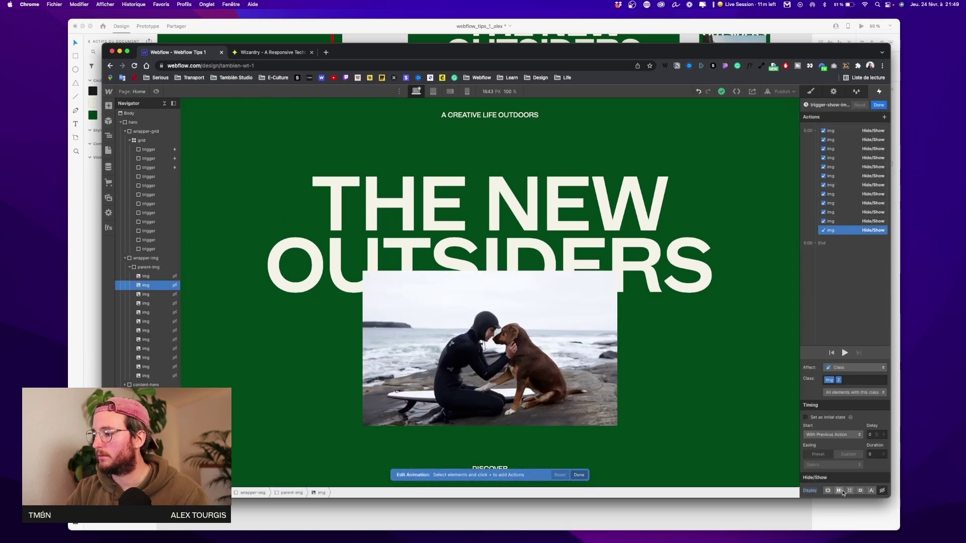
click(839, 491)
click(848, 148)
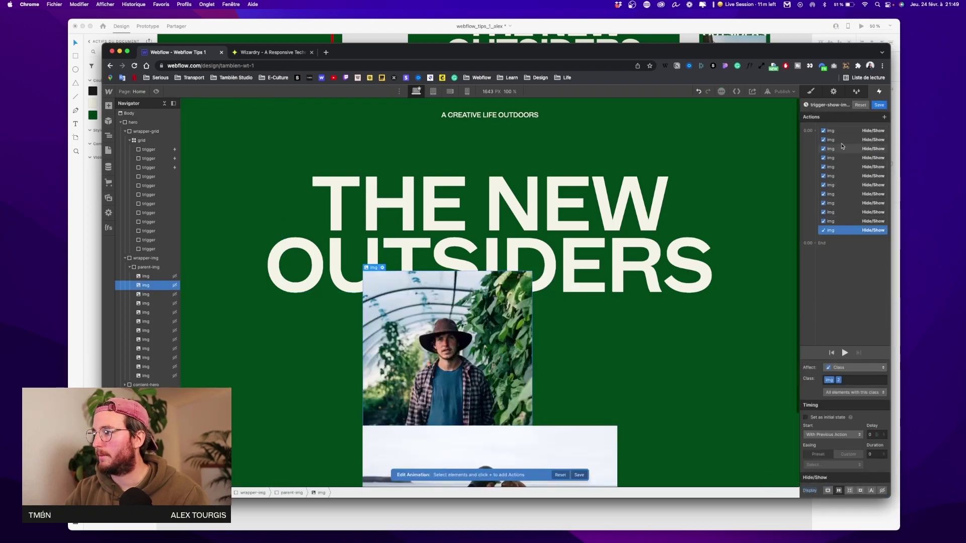
click(848, 141)
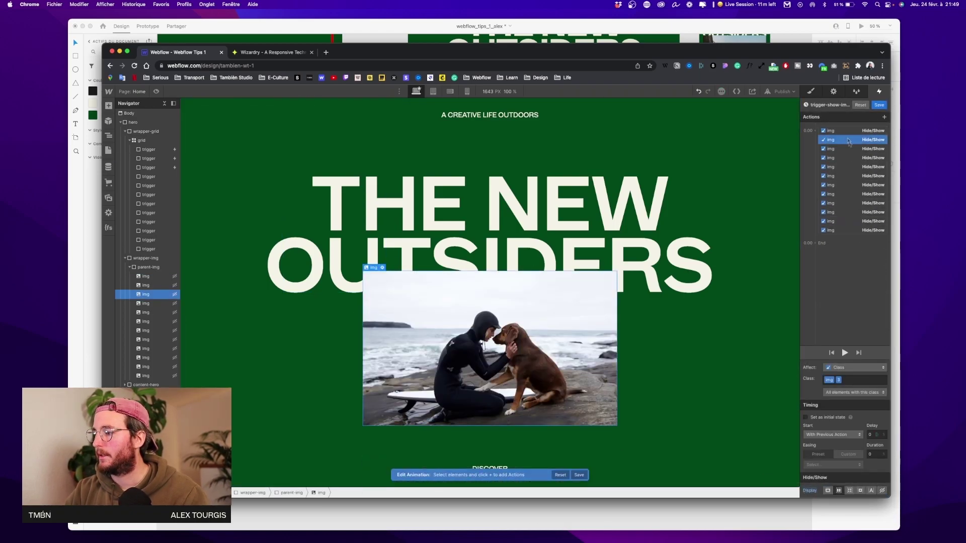
click(882, 492)
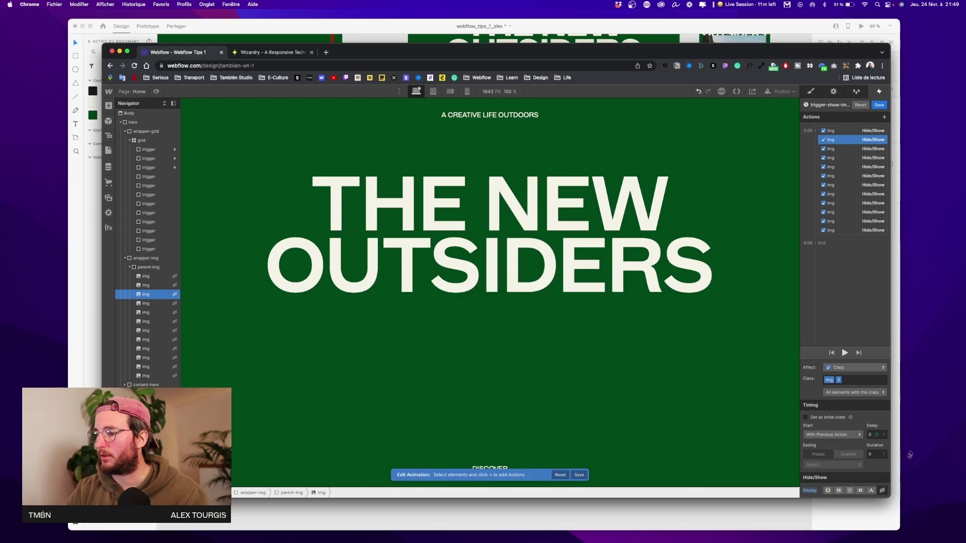
click(853, 231)
click(880, 104)
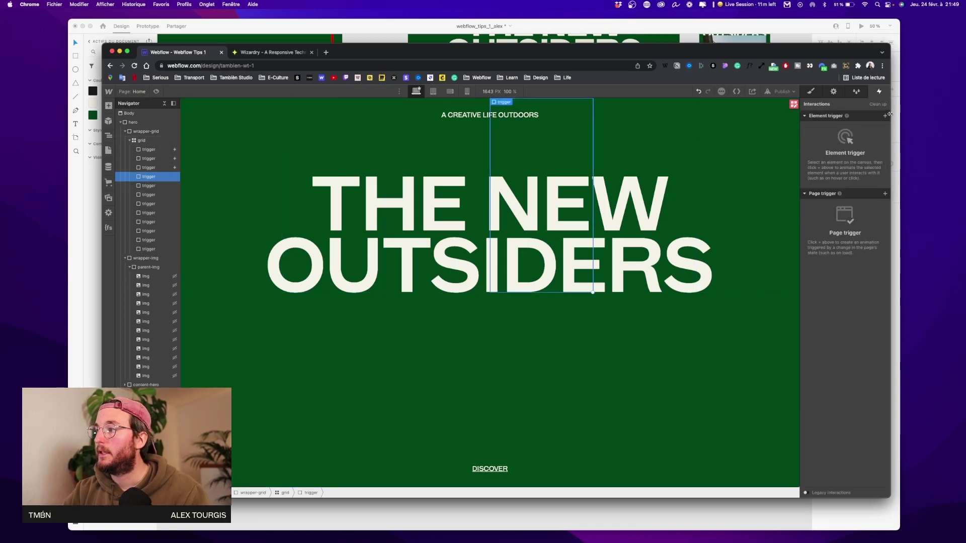
Add a Mouse hover interaction to the fourth trigger, limited to Desktop and above and applied to the class trigger 4.
click(885, 116)
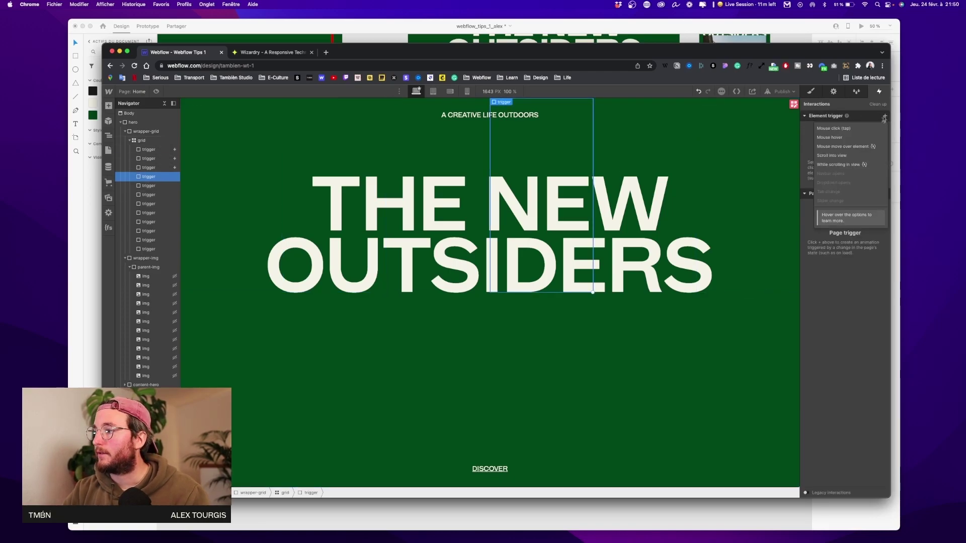
click(829, 138)
click(865, 252)
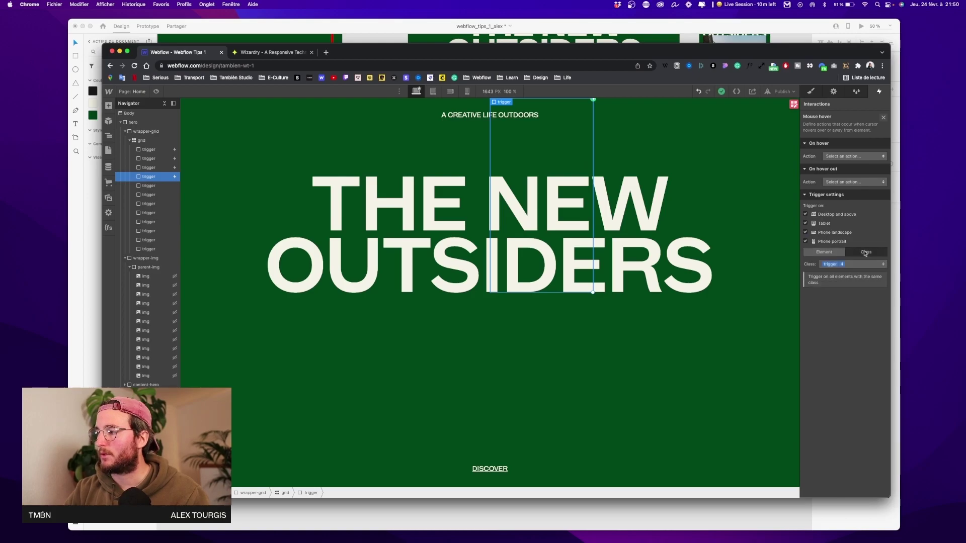
click(833, 242)
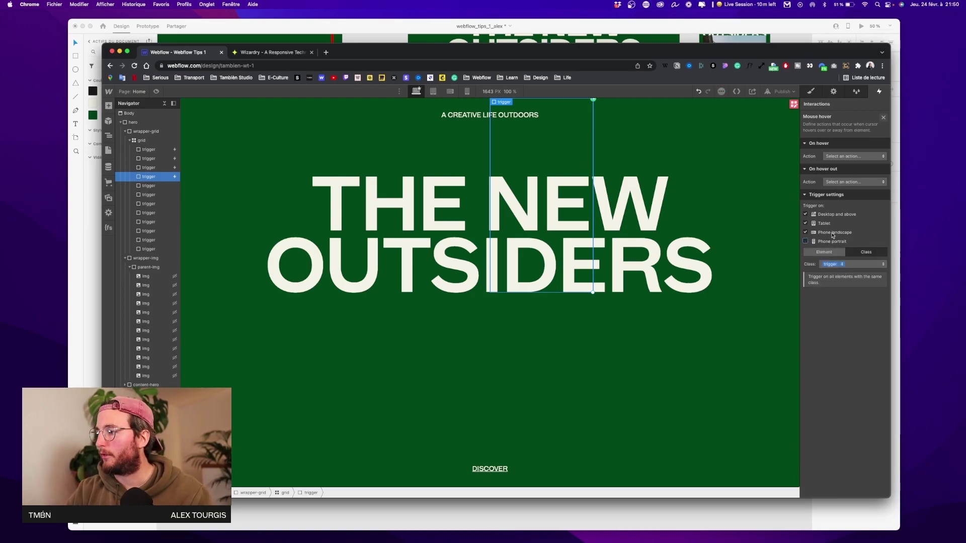
click(825, 225)
Set the fourth trigger's on-hover action to Start an animation, using a duplicate of trigger-show-img-3 renamed trigger-show-img-4.
click(854, 156)
click(852, 201)
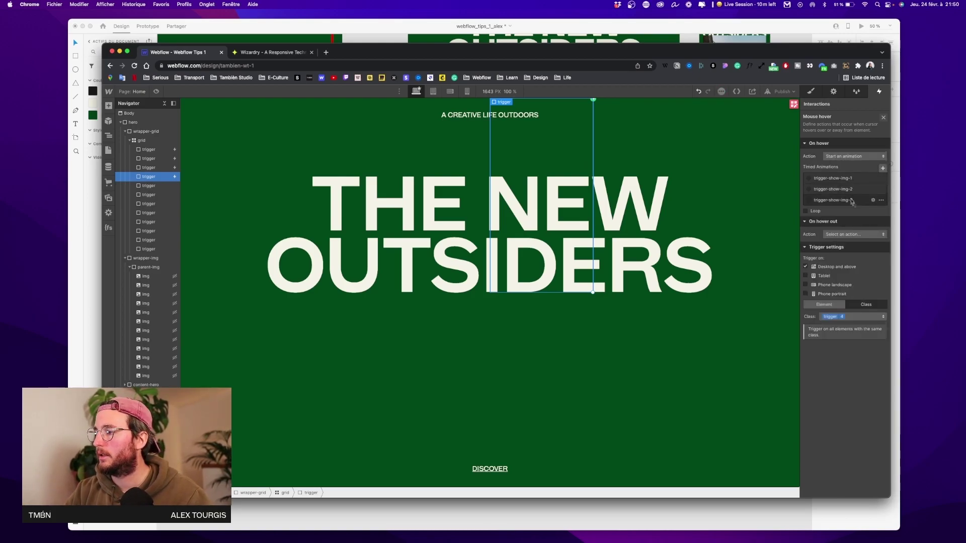
click(882, 201)
click(865, 230)
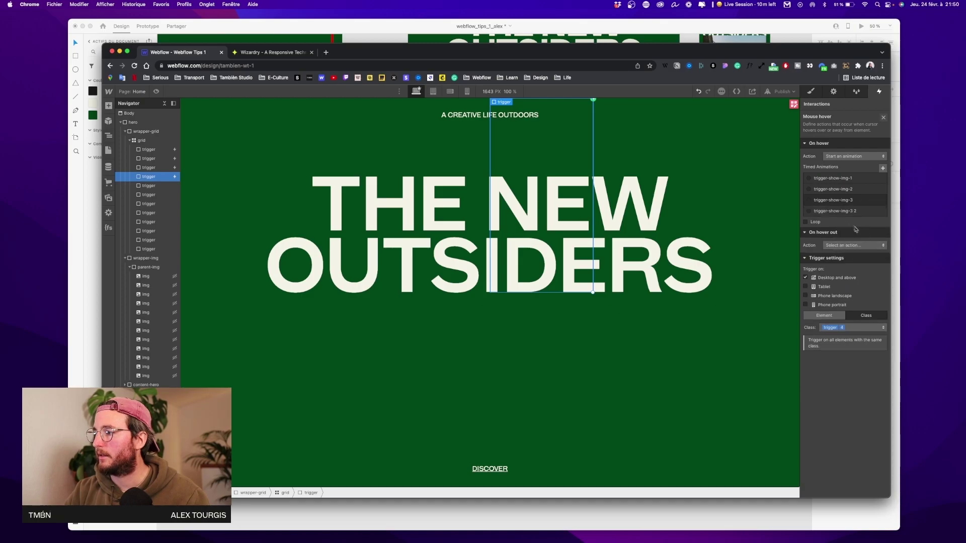
double_click(833, 213)
click(829, 105)
key(Right)
key(BackSpace)
key(BackSpace)
key(Return)
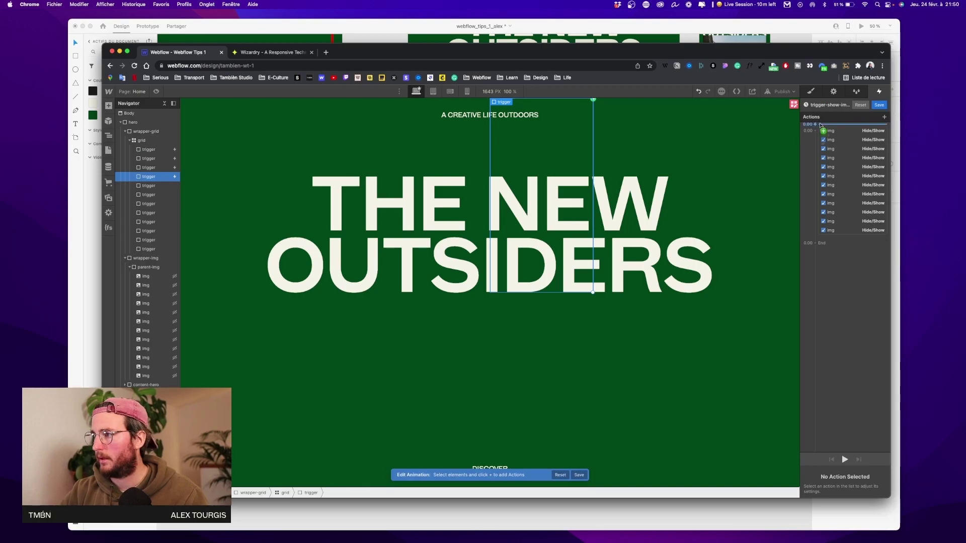
In trigger-show-img-4, set the second Hide/Show action to display none and the third to flex, and save the animation.
click(835, 131)
click(832, 141)
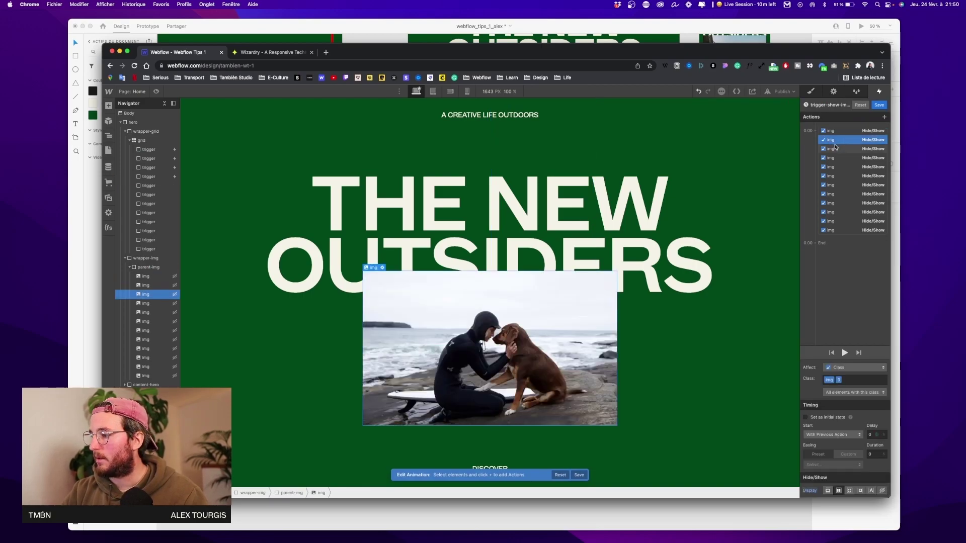
click(881, 491)
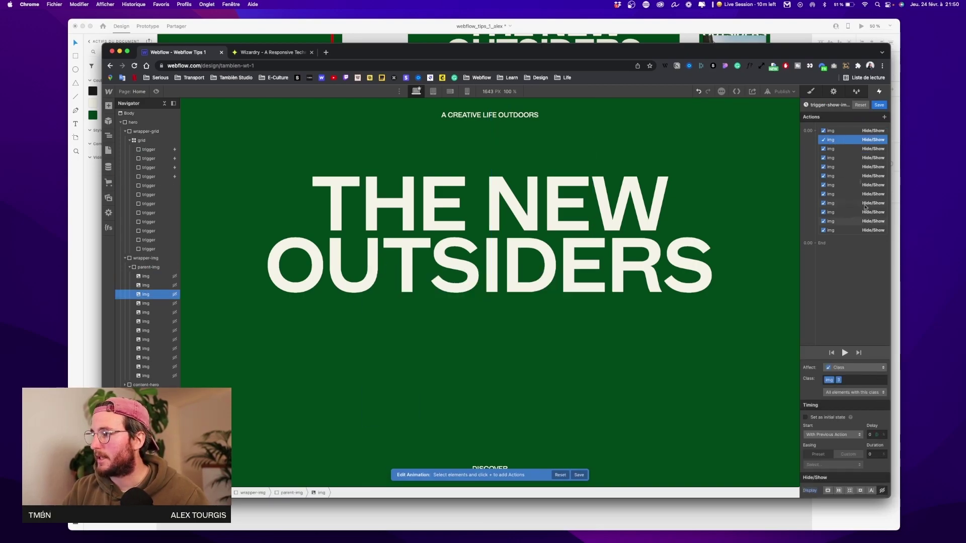
click(844, 231)
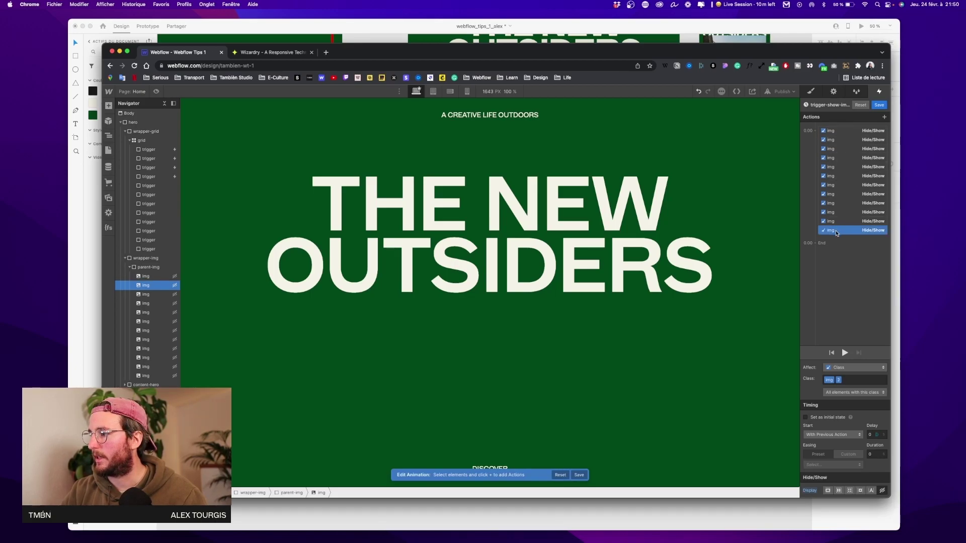
click(842, 149)
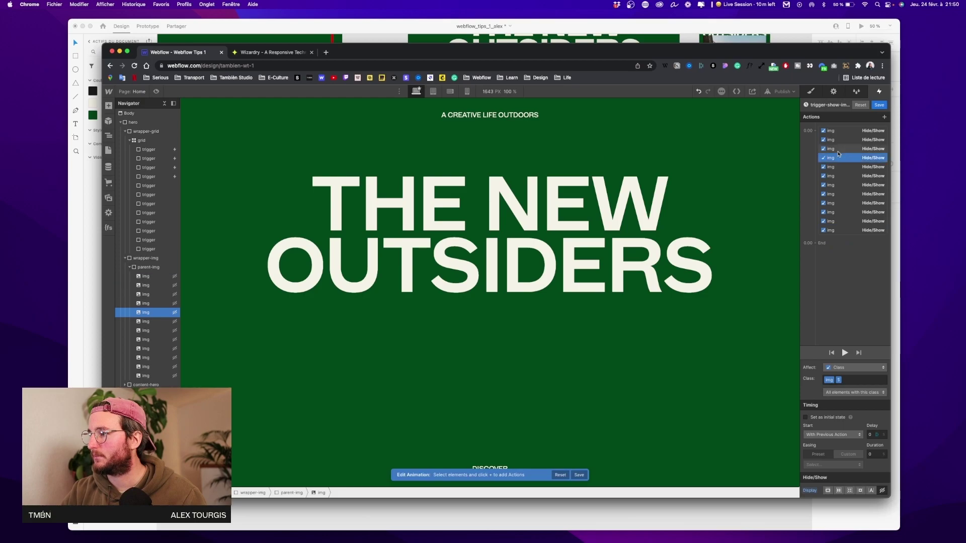
click(829, 490)
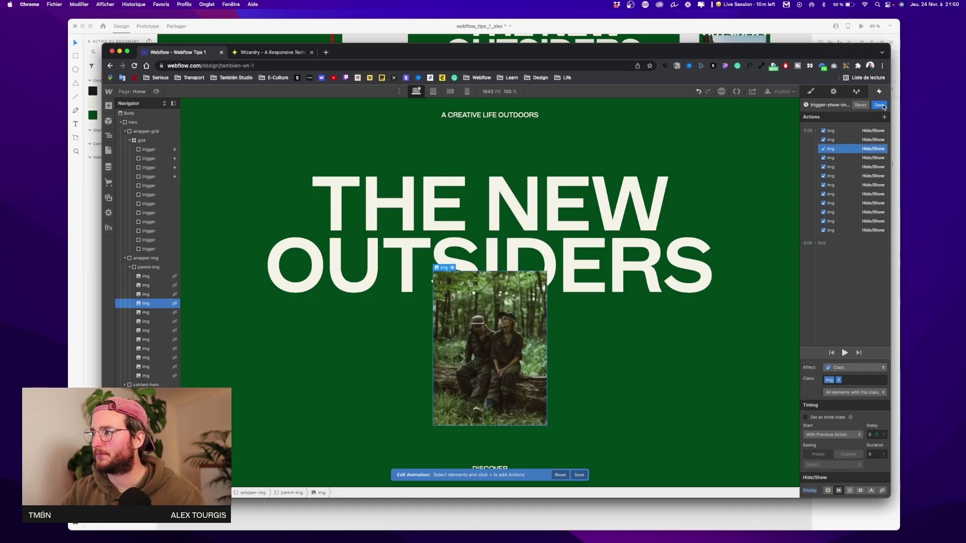
click(880, 106)
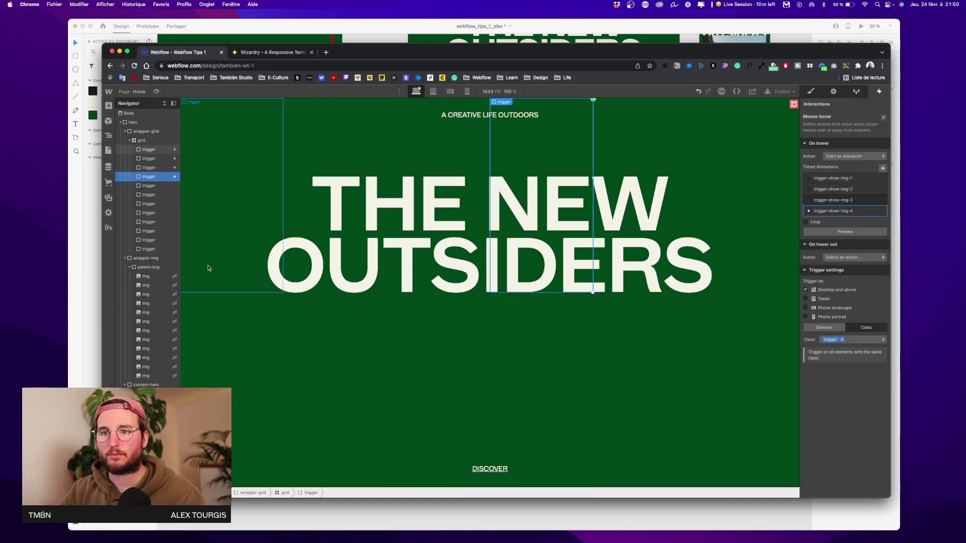
Add a Mouse hover interaction to the fifth trigger and apply it to the trigger's class.
click(159, 187)
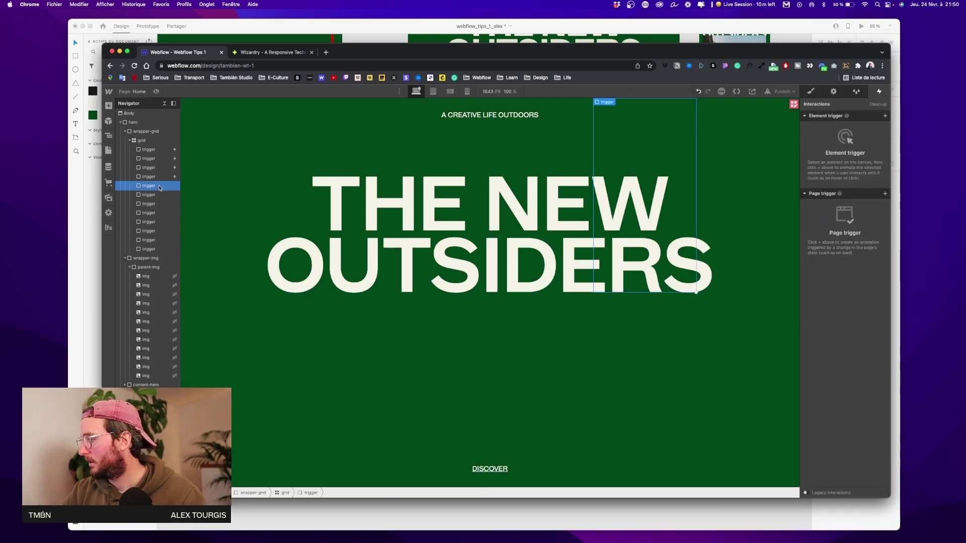
click(885, 115)
click(848, 138)
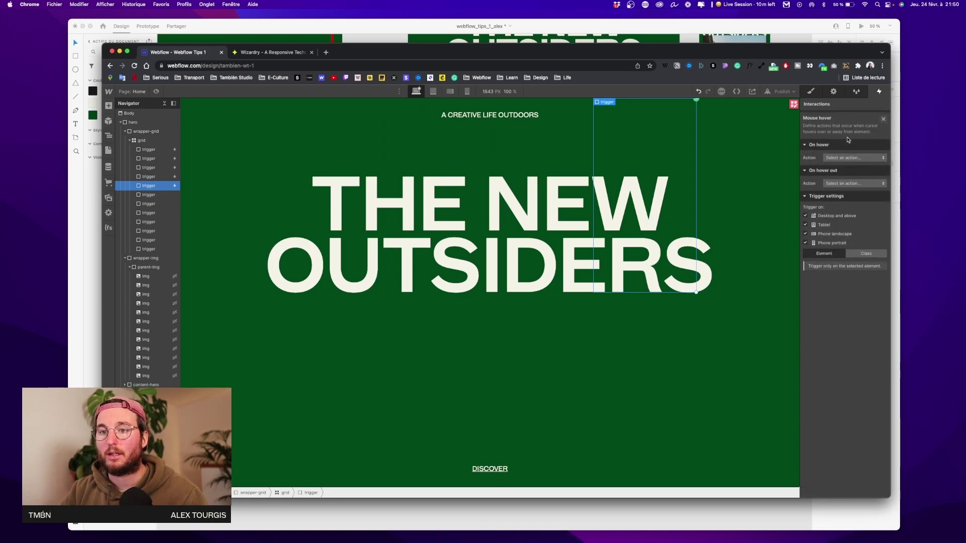
click(866, 253)
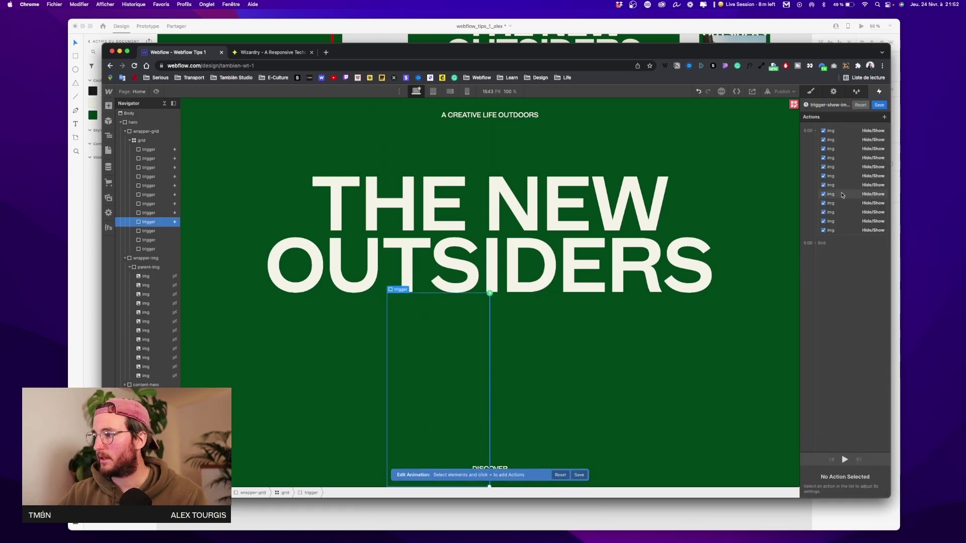
Select the eighth Hide/Show action in the ninth trigger's hover animation.
click(841, 194)
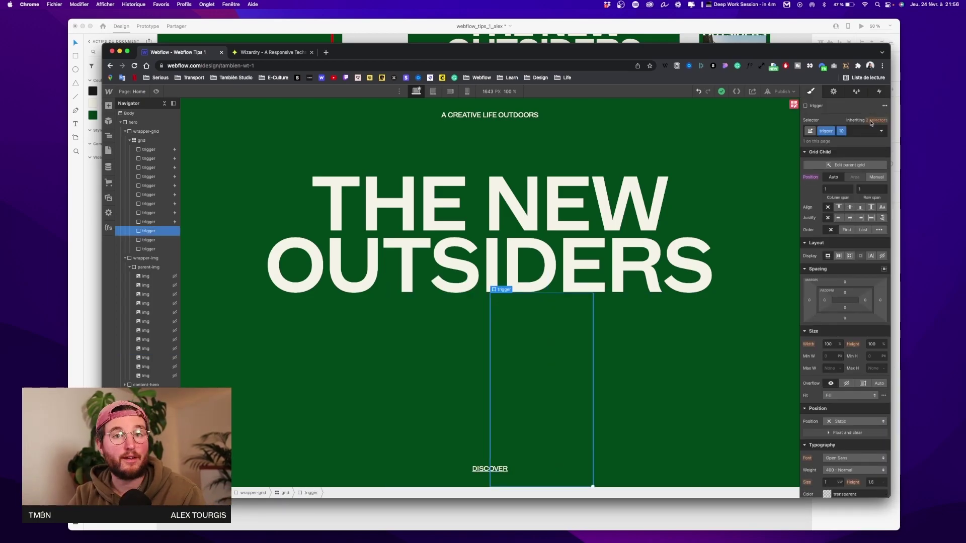
Show the interactions of the last grid trigger and preview the page to test the image hover effect over the hero.
click(879, 92)
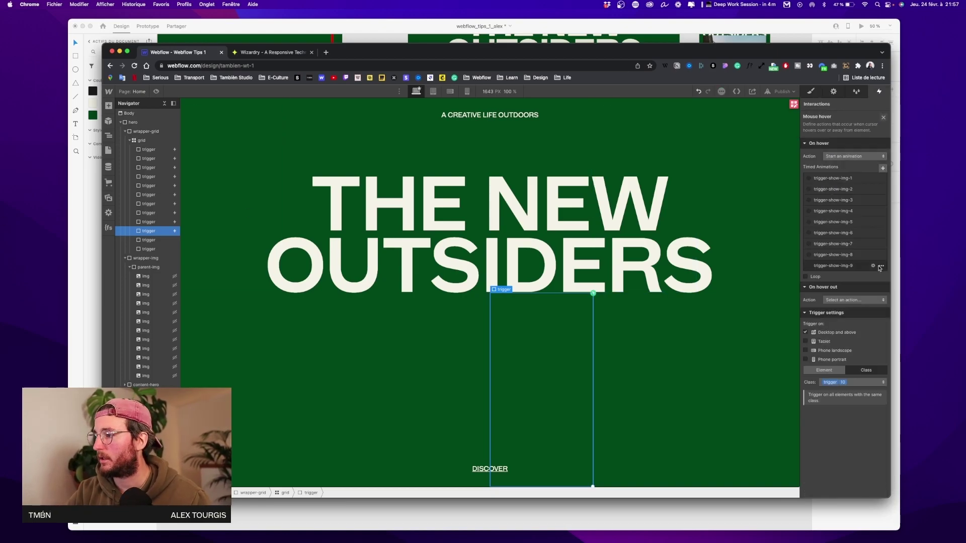
click(149, 249)
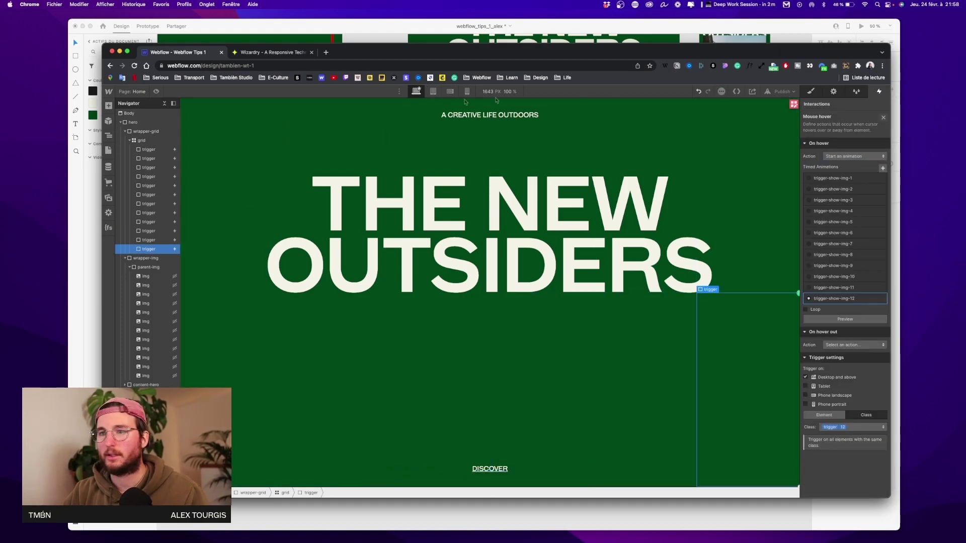
click(156, 92)
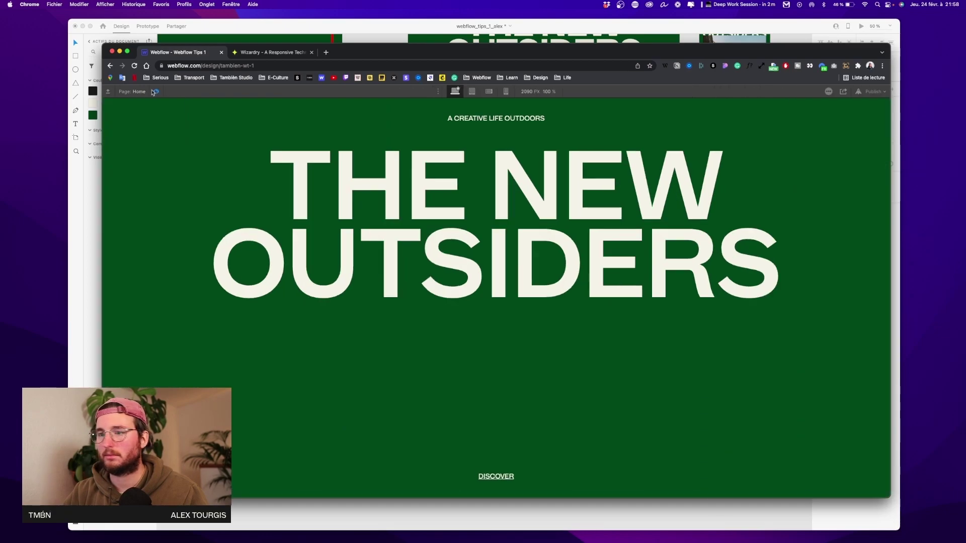
mouse_move(149, 113)
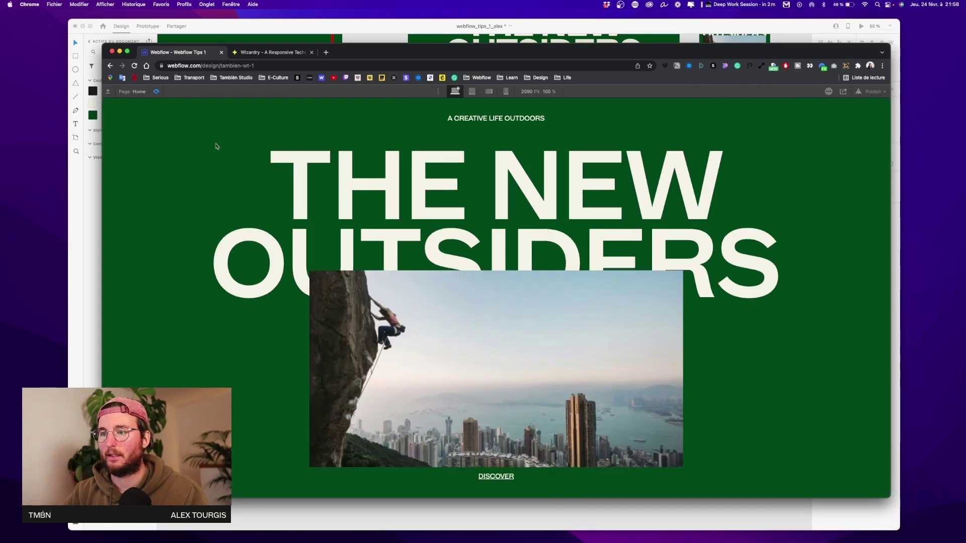